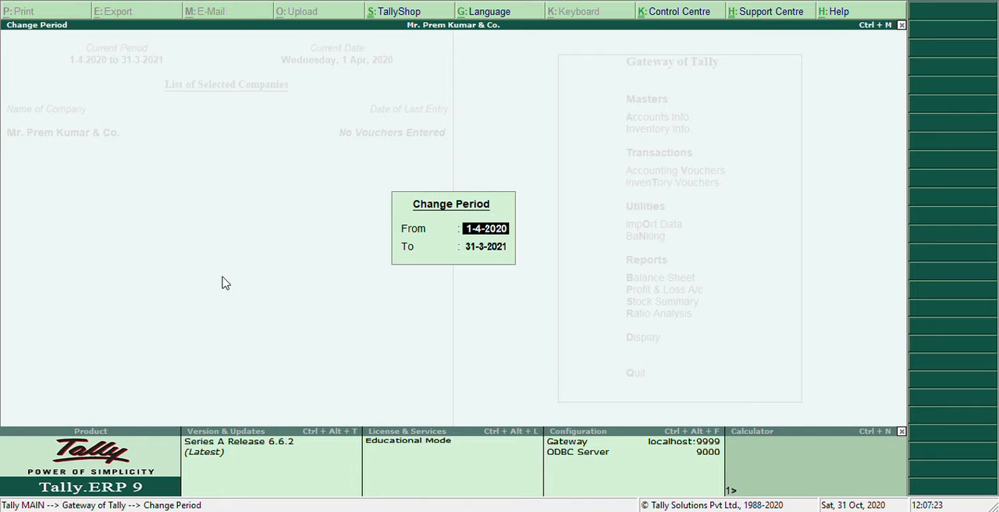
- Leave the period settings unchanged and open multiple ledger creation with All Items as the group
key(Escape)
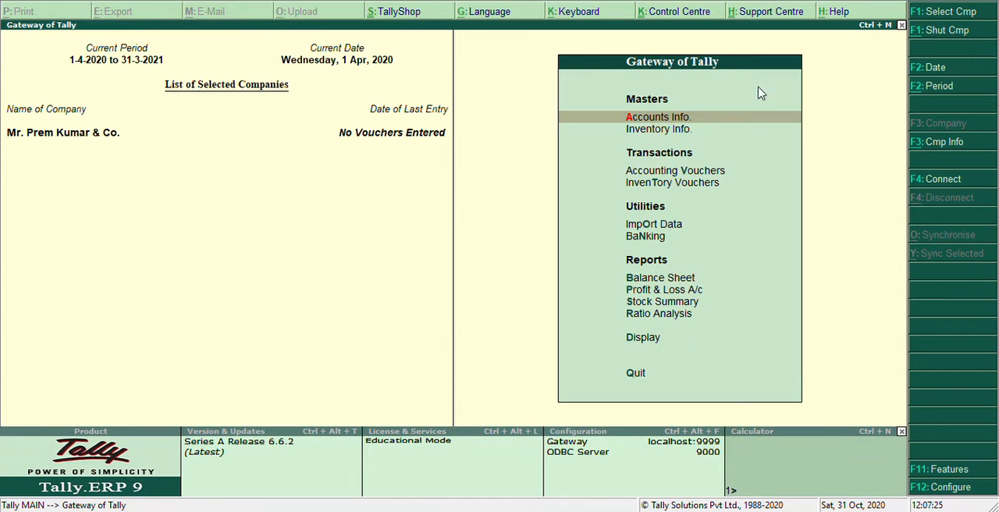
click(704, 118)
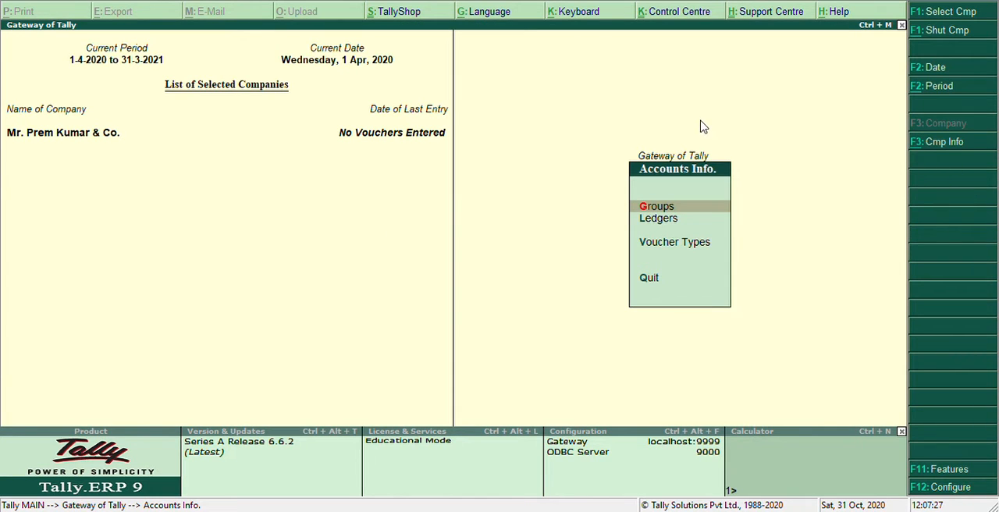
click(657, 221)
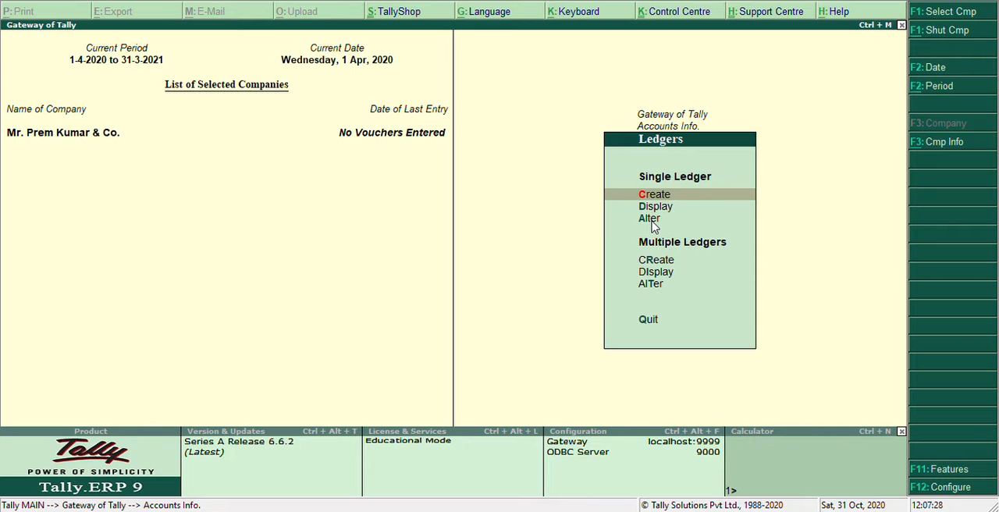
click(667, 266)
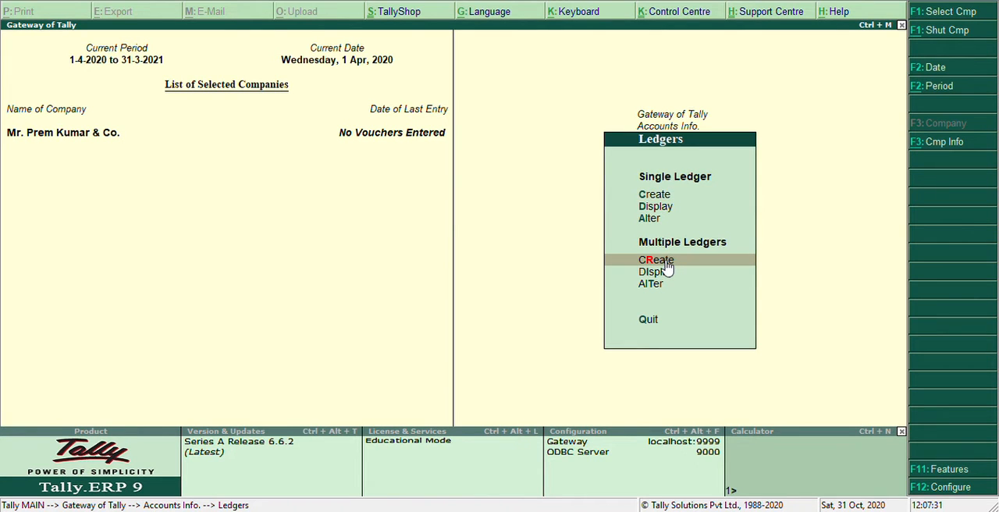
click(661, 266)
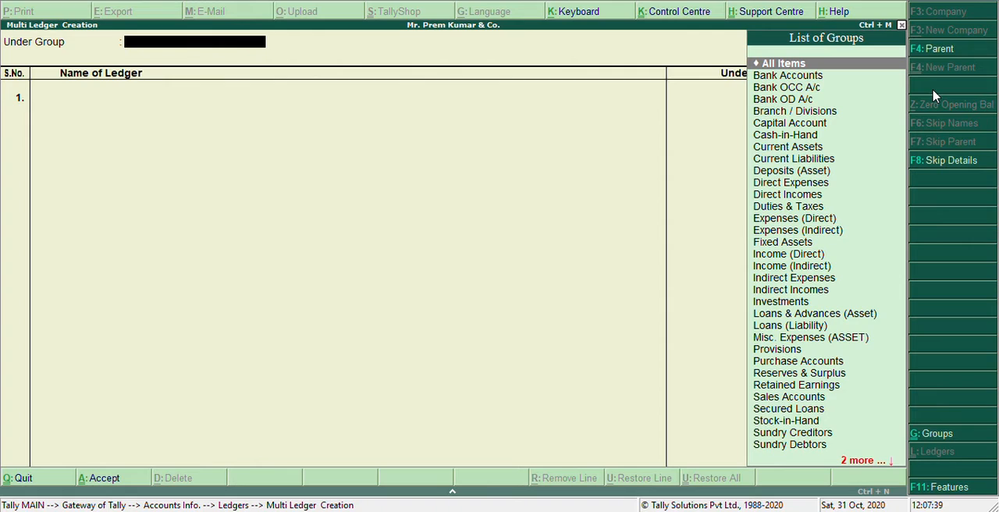
key(Return)
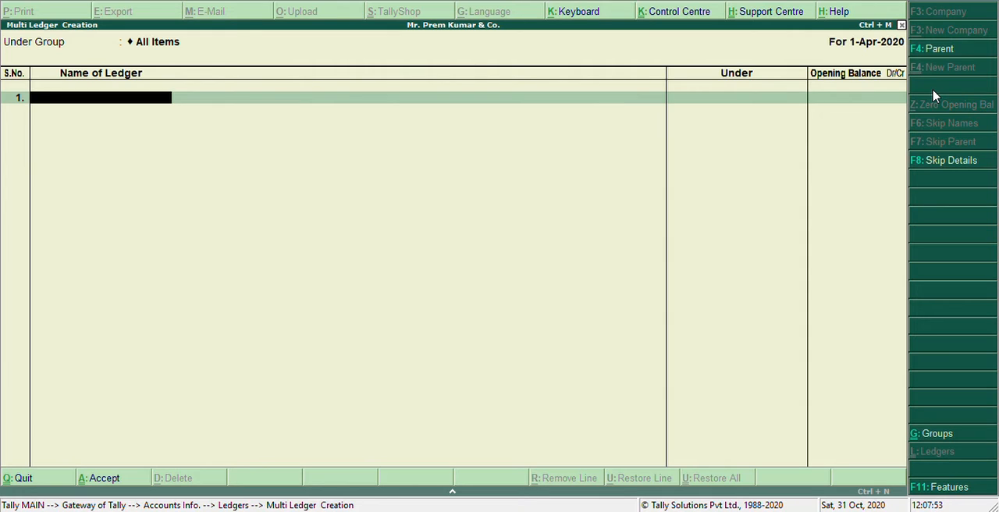
- Add a ledger named Capital A/c under the Capital Account group, leaving the opening balance blank
text(Capital a/c)
key(Return)
text(Ca)
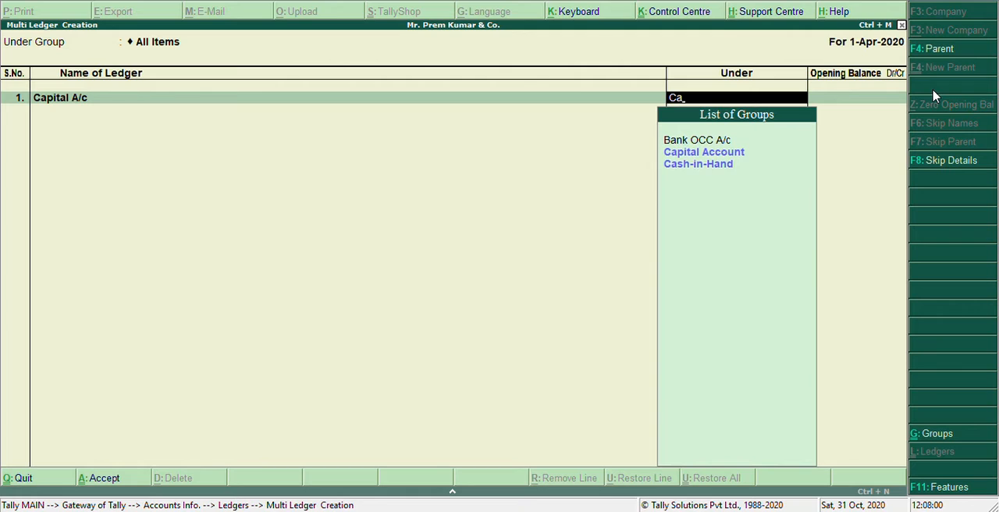
key(Down)
key(Return)
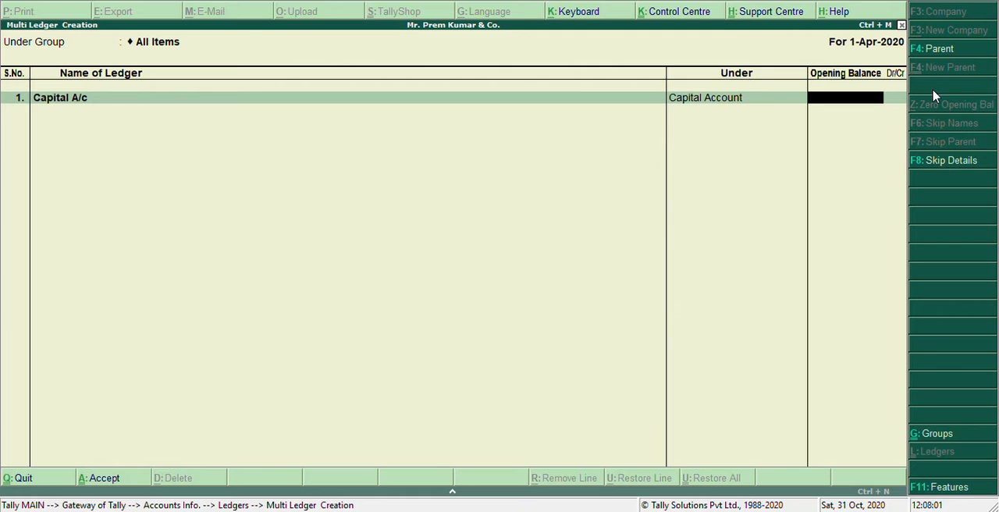
key(Return)
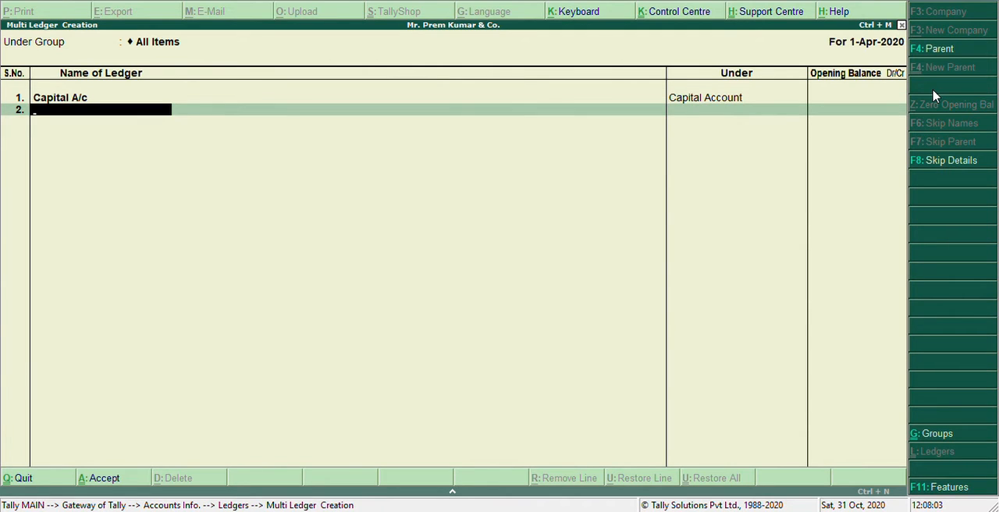
- Add a ledger named SBH under the Bank Accounts group, with no opening balance
text(SBH)
key(Return)
text(Ban)
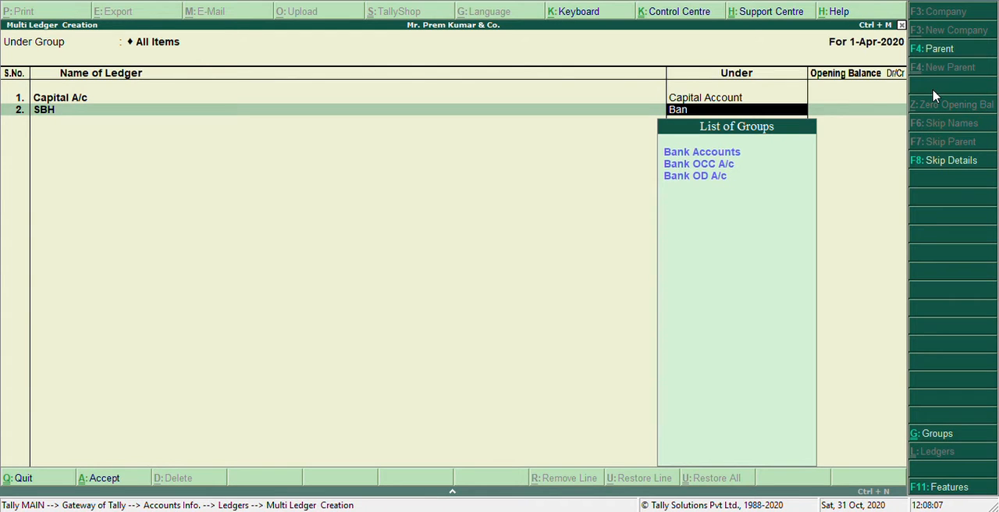
key(Return)
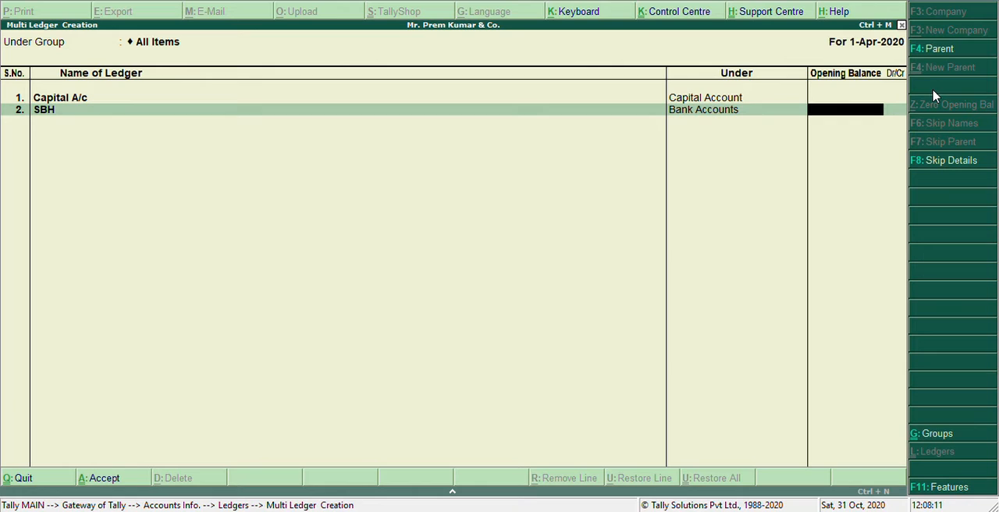
key(Return)
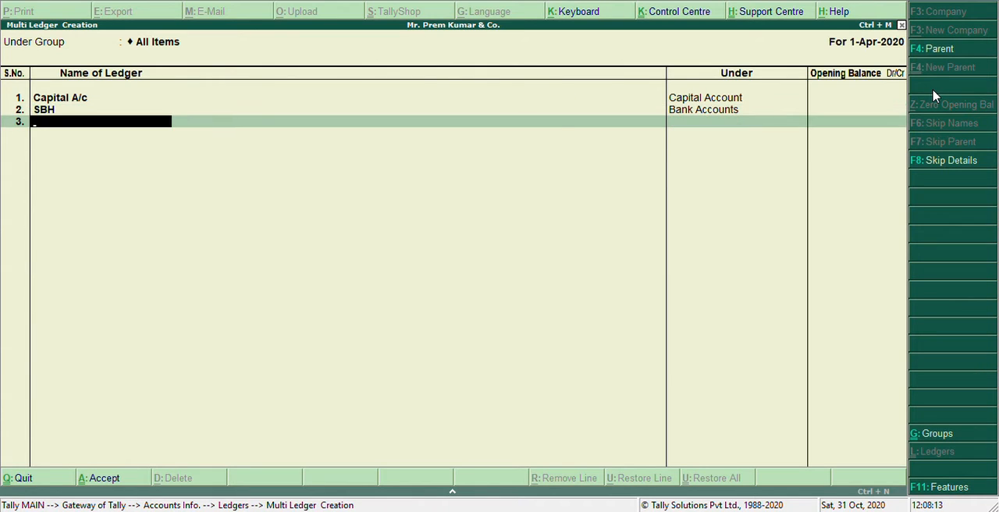
- Add a ledger named Furniture under the Fixed Assets group, with no opening balance
text(Furniture)
key(Return)
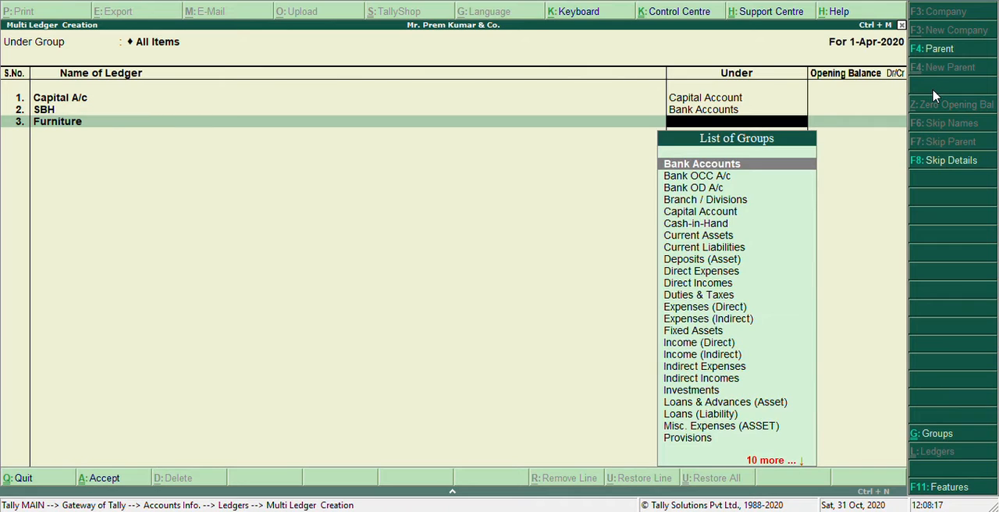
text(Fi)
key(Return)
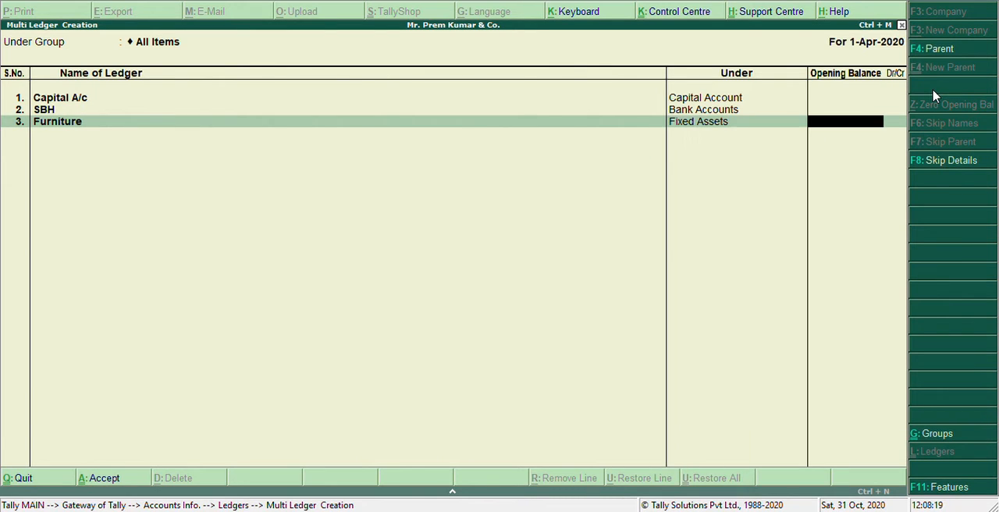
key(Return)
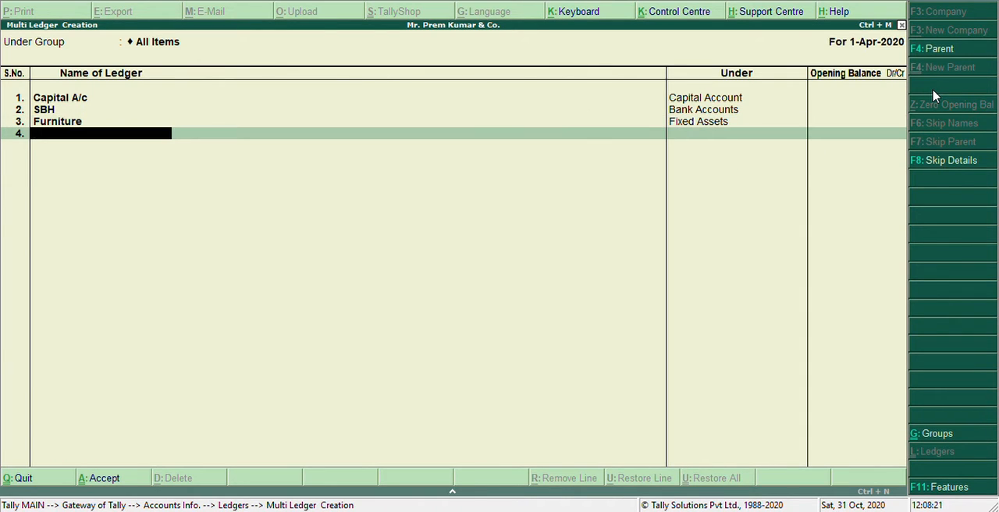
- Add a ledger named Computer under the Fixed Assets group, with no opening balance
text(Computer)
key(Return)
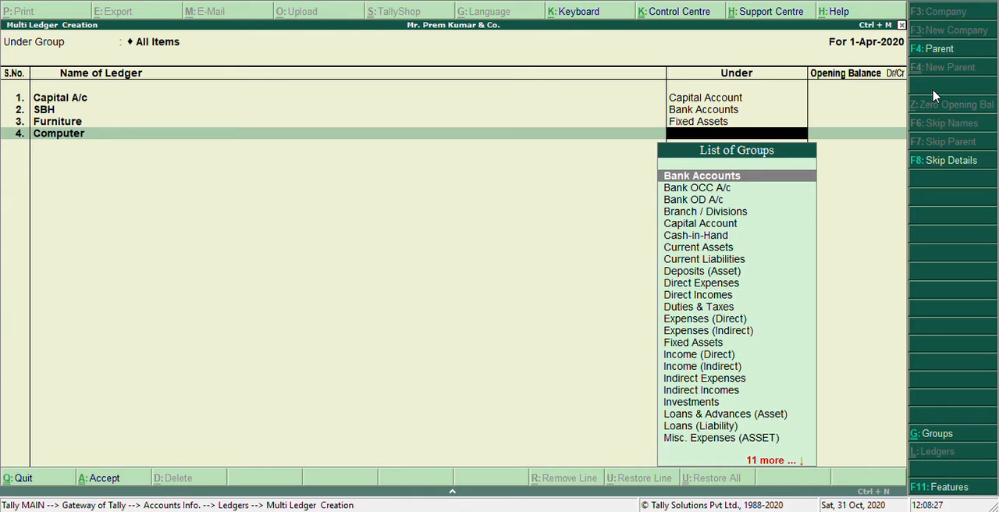
text(F)
key(Return)
key(Return)
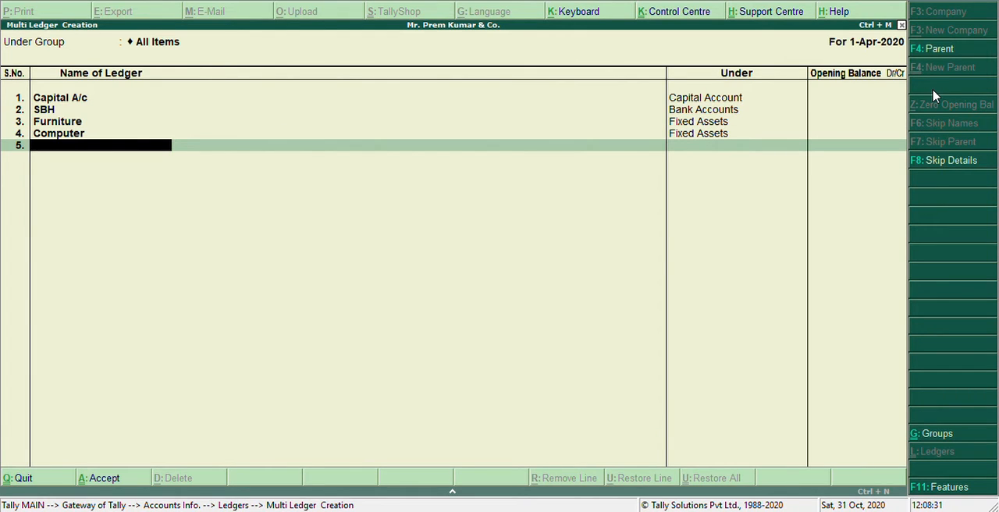
- Add a ledger named Purchases under the Purchase Accounts group, with no opening balance
text(Purchases)
key(Return)
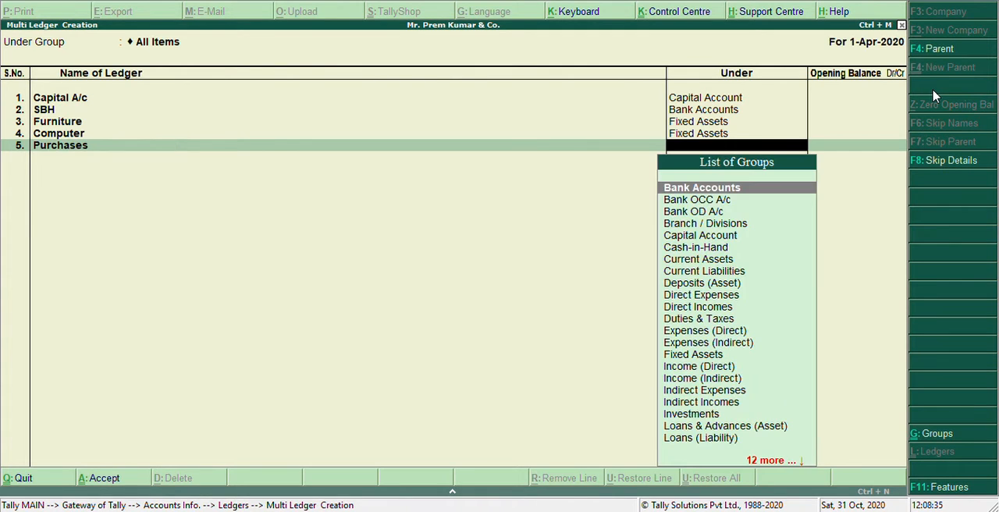
text(Pur)
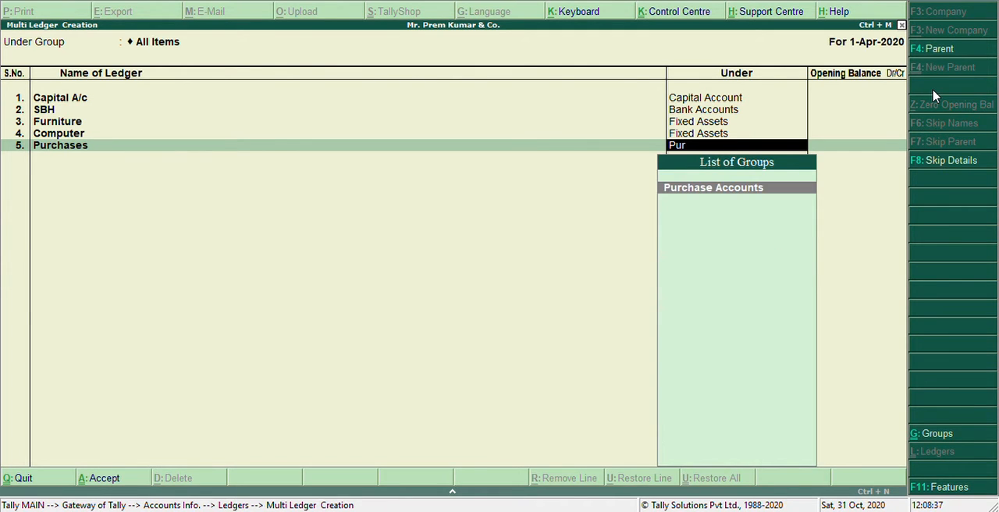
key(Return)
key(Return)
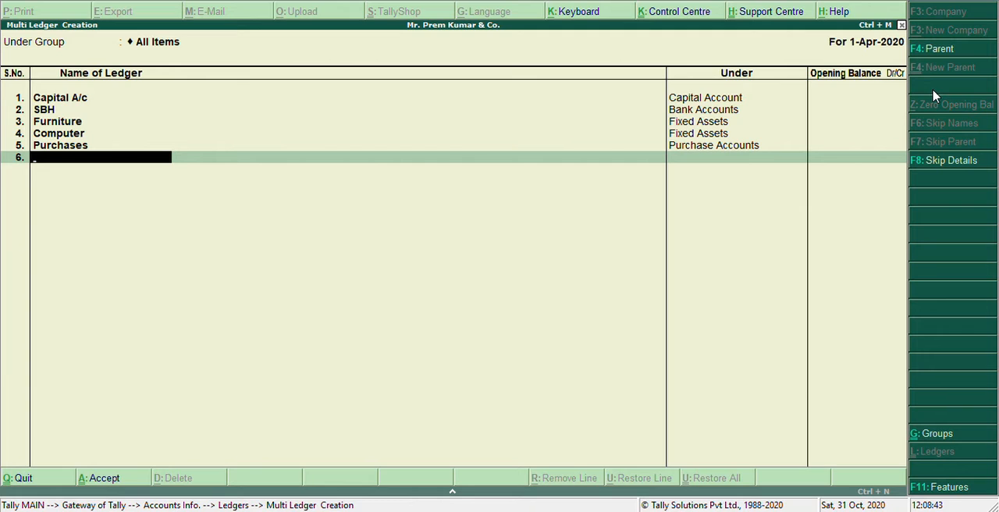
- Add a ledger named HCL Ltd under the Sundry Creditors group, with no opening balance
text(HCL Ltd)
key(Return)
text(Su)
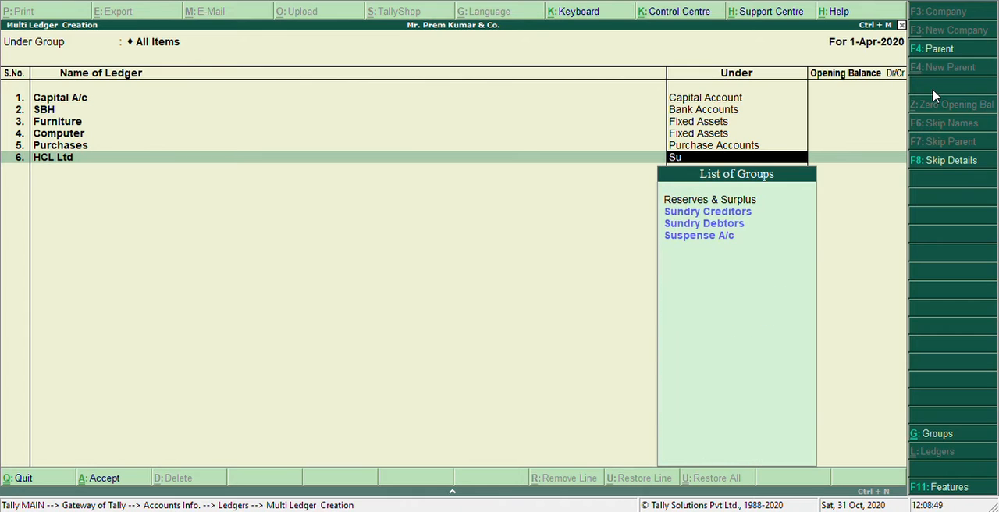
key(Down)
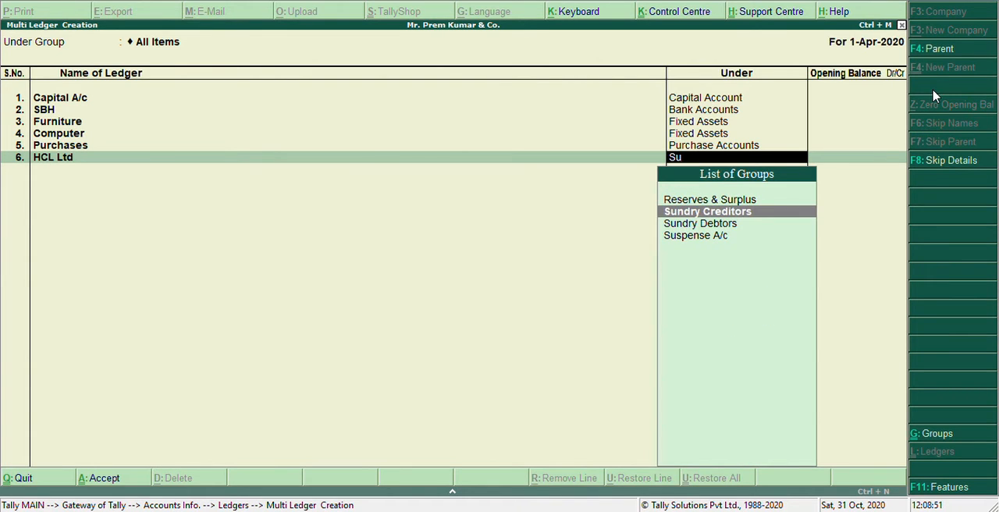
key(Return)
key(Return)
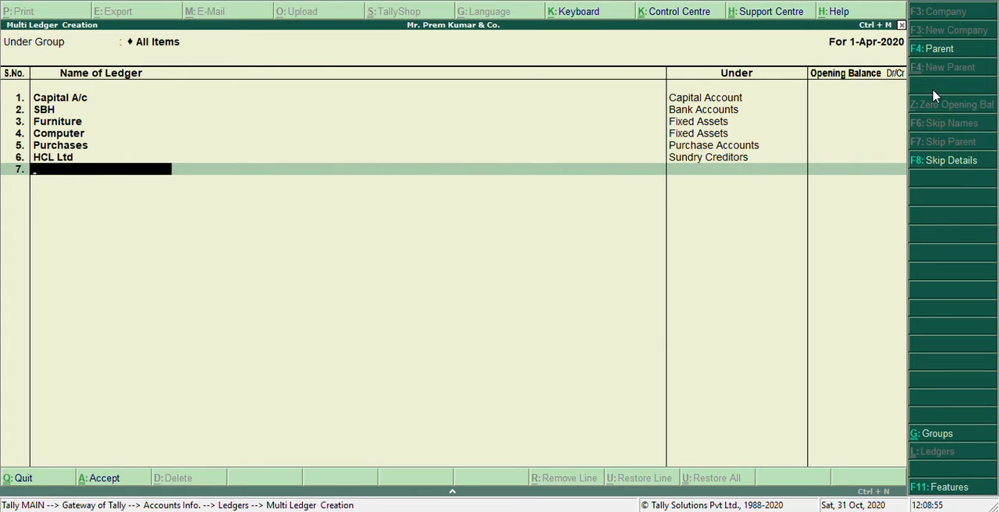
- Add a ledger named Wipro Ltd under the Sundry Creditors group, with no opening balance
text(Wipro Ltd)
key(Return)
text(Sun)
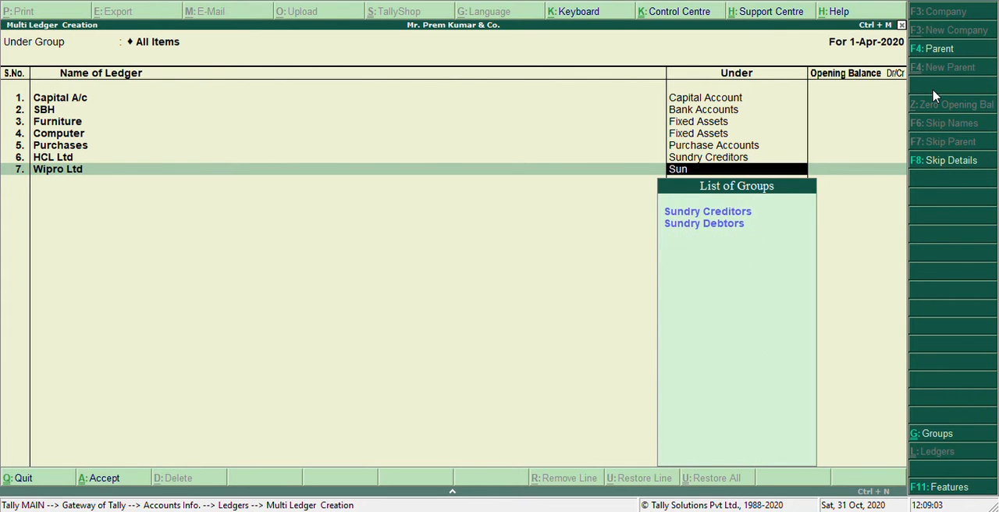
key(Return)
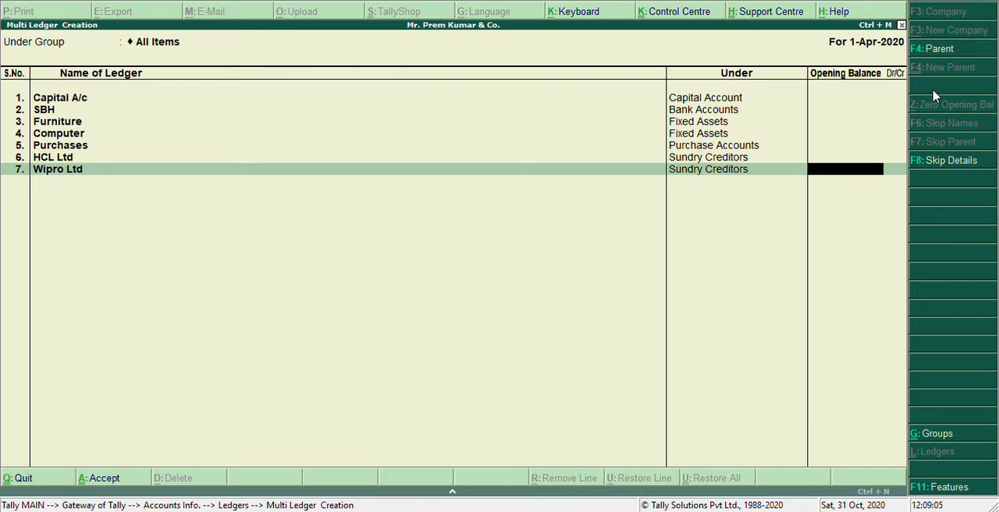
key(Return)
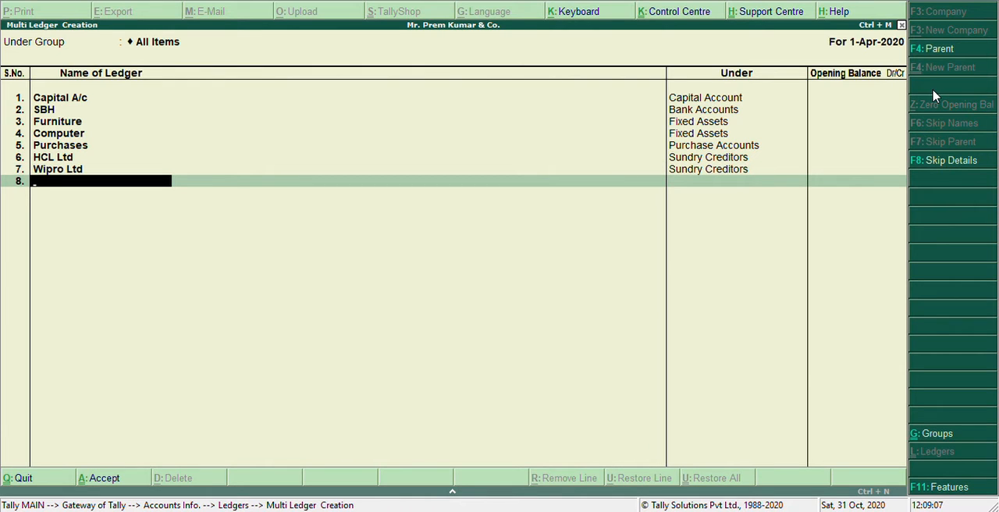
- Add a ledger named Sales under the Sales Accounts group, with no opening balance
text(Sales)
key(Return)
text(Sal)
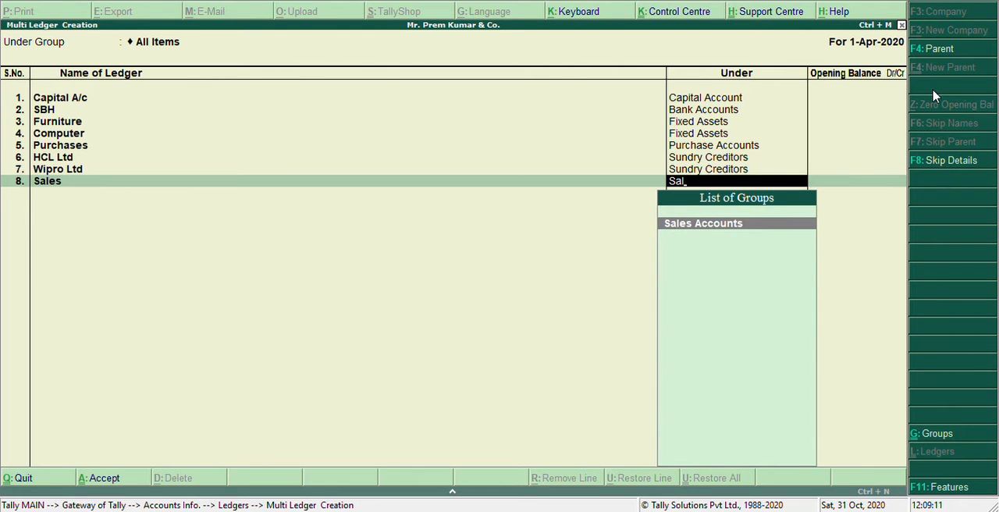
key(Return)
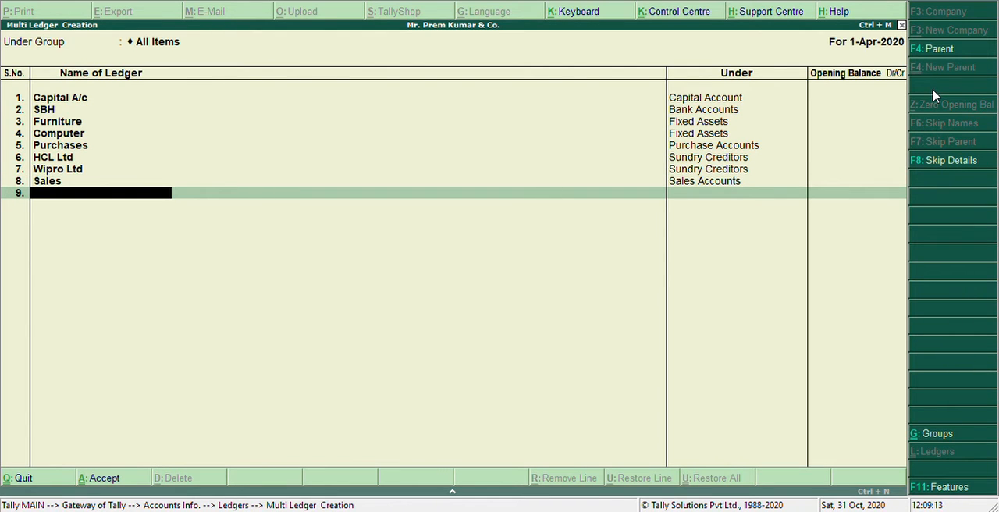
- Add a ledger named British India Ltd under the Sundry Debtors group, with no opening balance
text(British India Ltd)
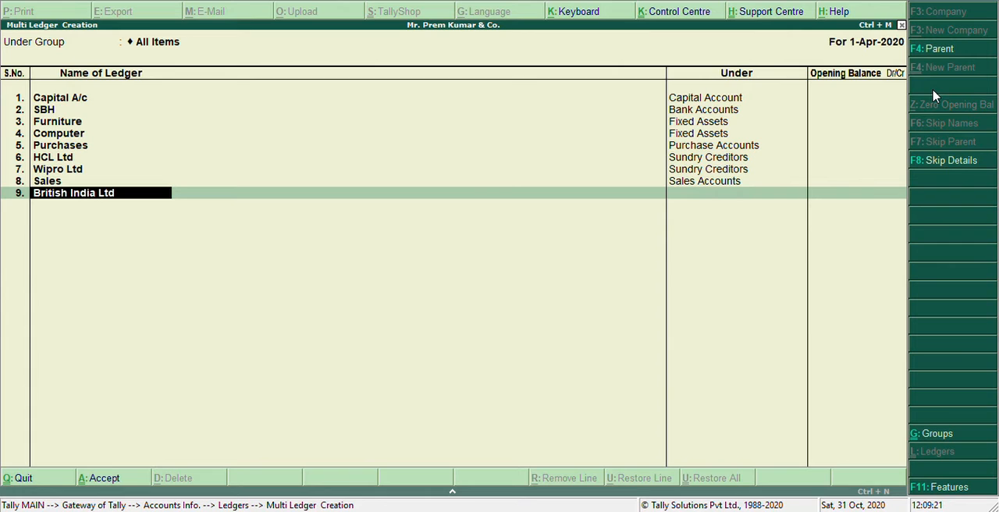
key(Return)
text(Su)
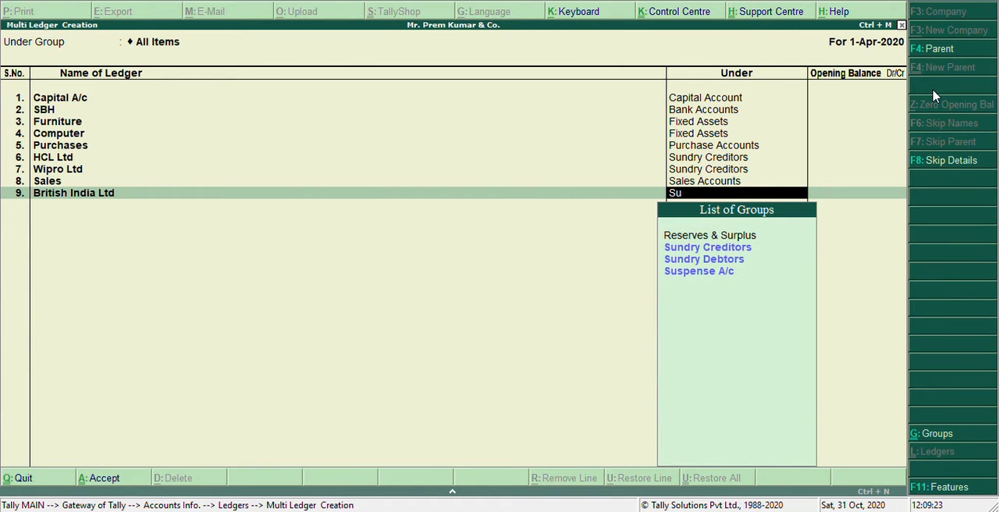
key(Down)
key(Down)
key(Return)
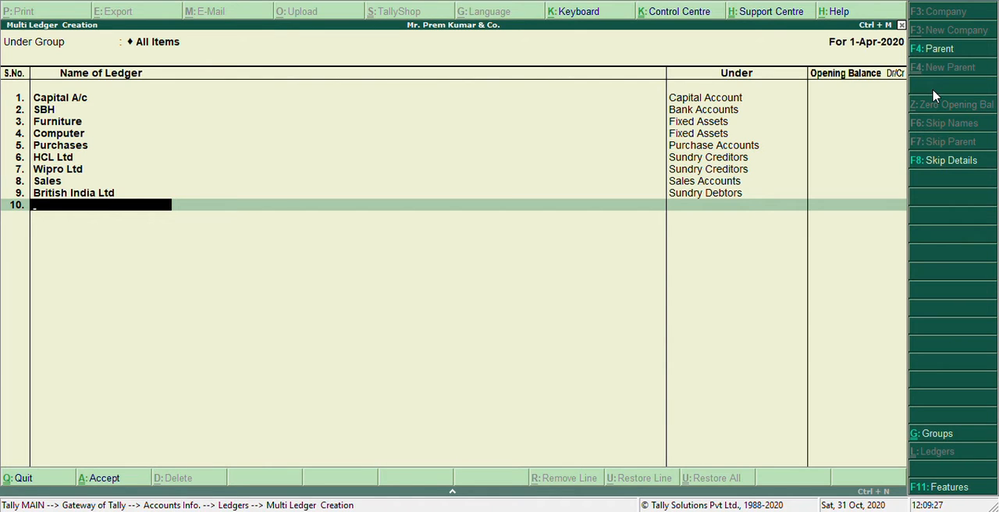
- Add a ledger named Rent under the Indirect Expenses group, with no opening balance
text(Rent)
key(Return)
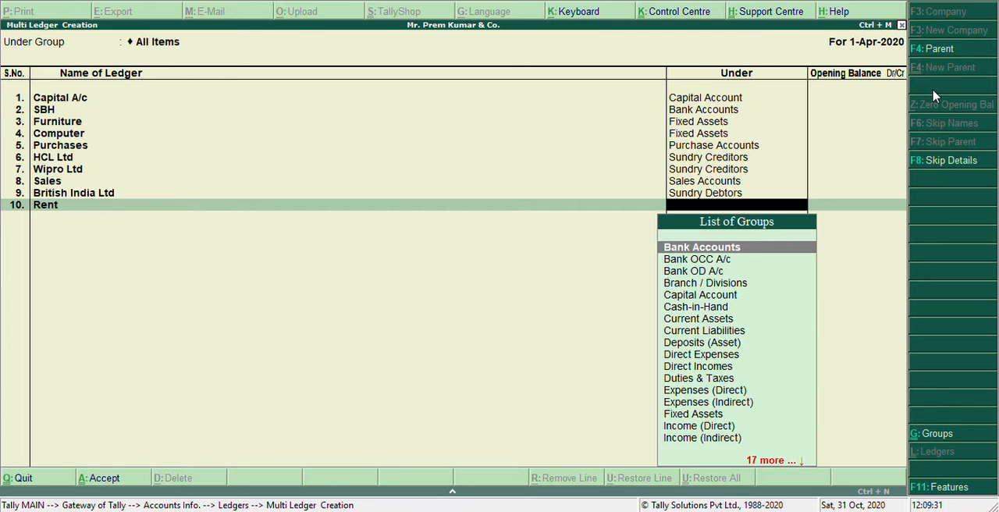
text(Ind)
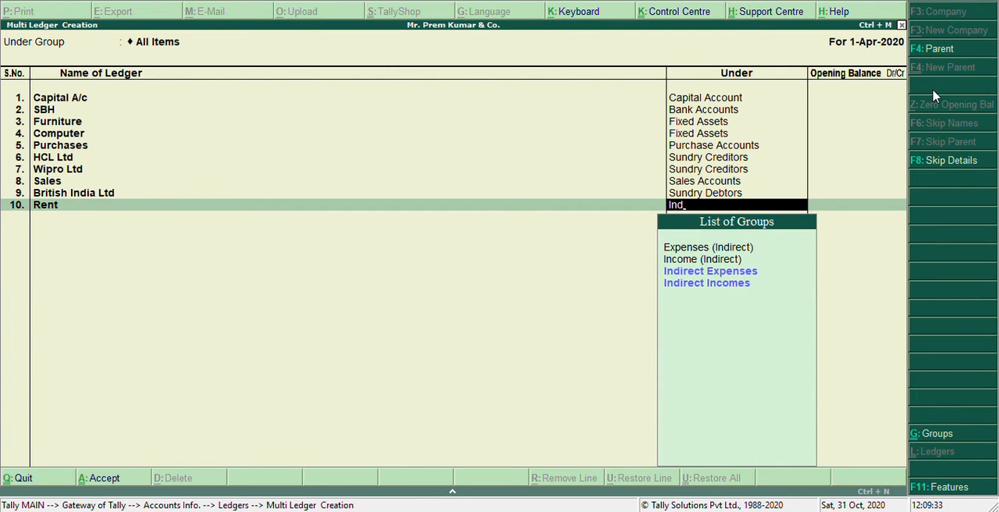
key(Return)
- Add a ledger named Salaries under the Indirect Expenses group, with no opening balance
key(Return)
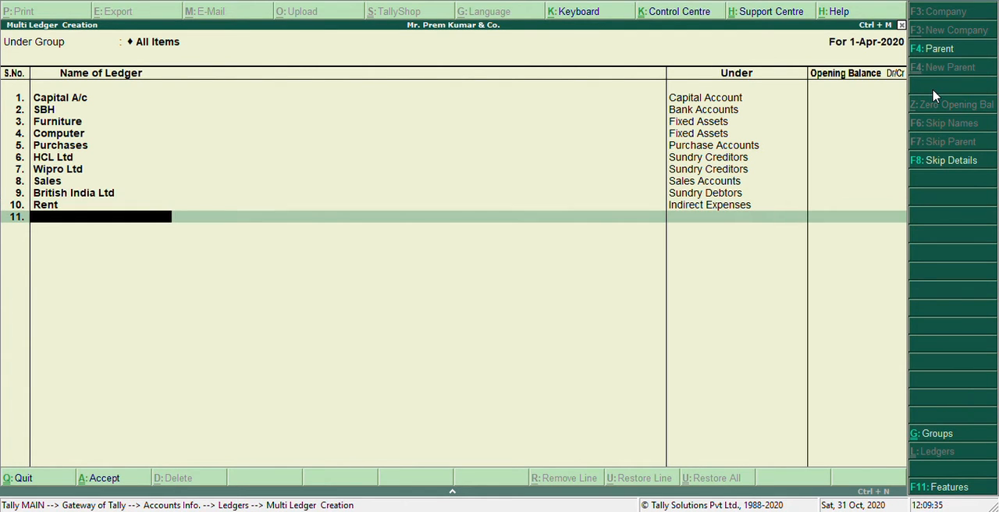
text(Salaries)
key(Return)
text(Ind)
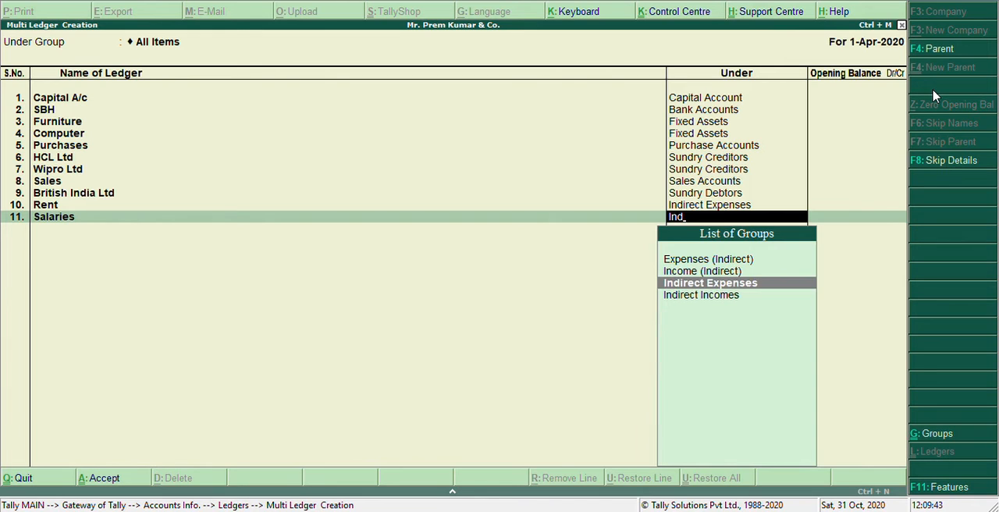
key(Return)
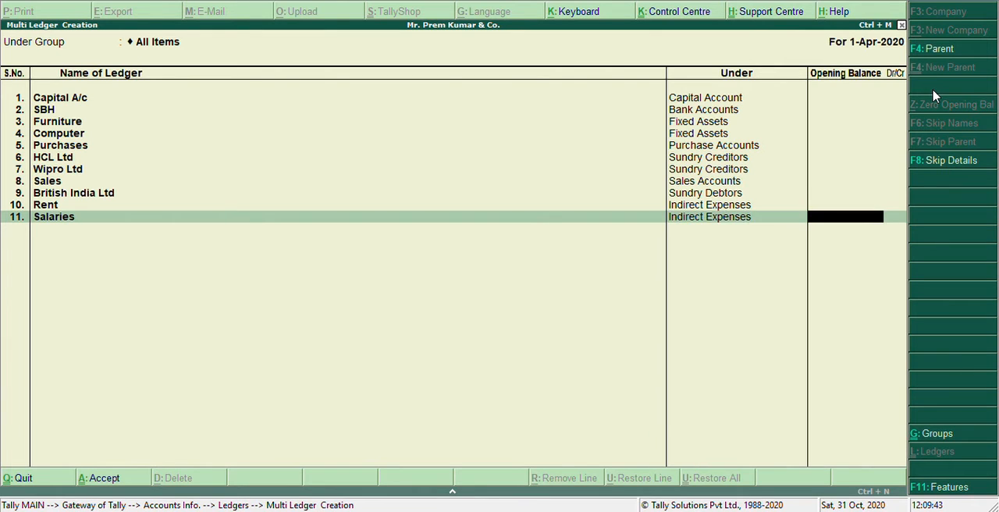
key(Return)
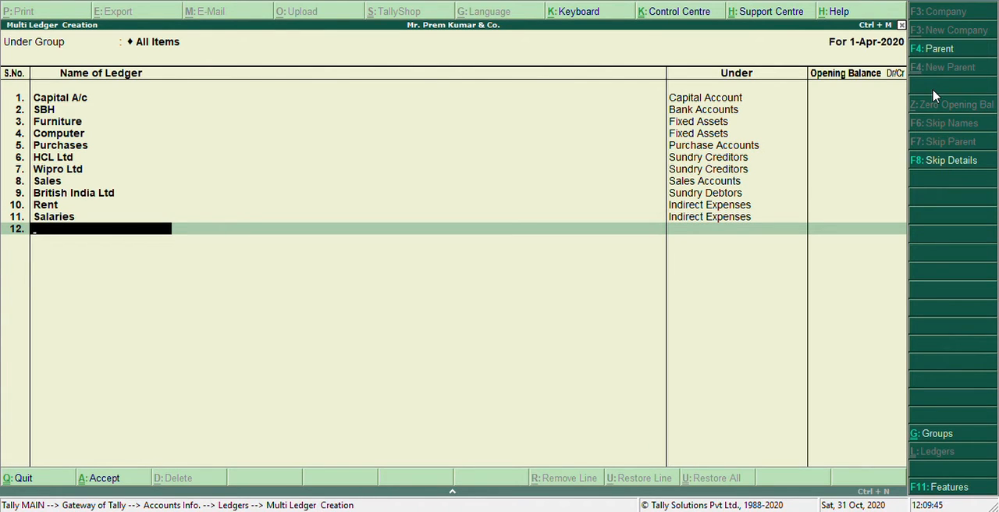
- Add a ledger named Depreciation on Furniture under the Indirect Expenses group, with no opening balance
text(Depreciation o)
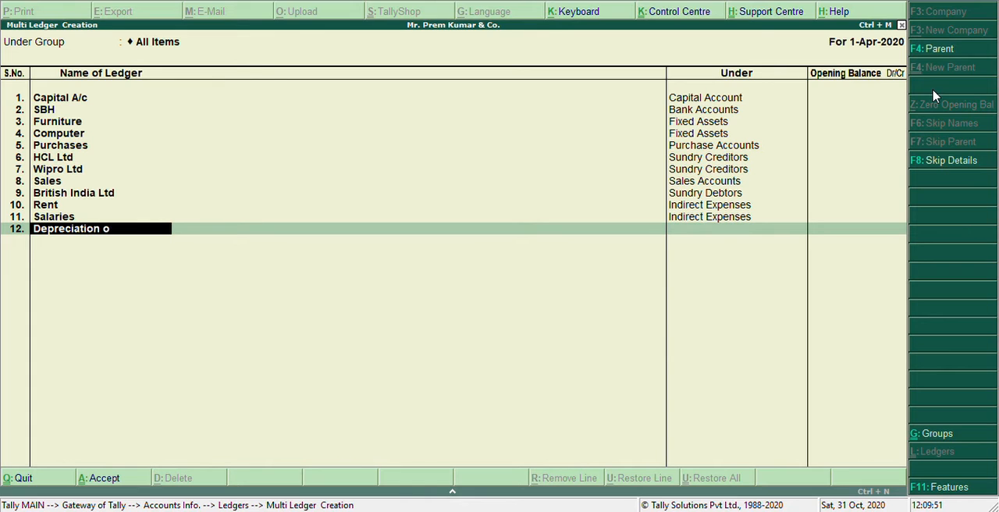
text(n Furniture)
key(Return)
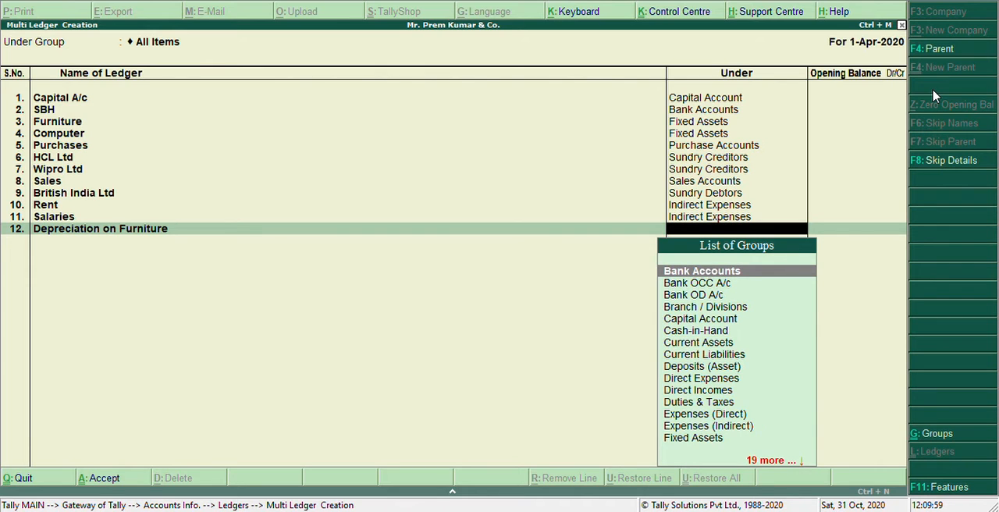
text(Ind)
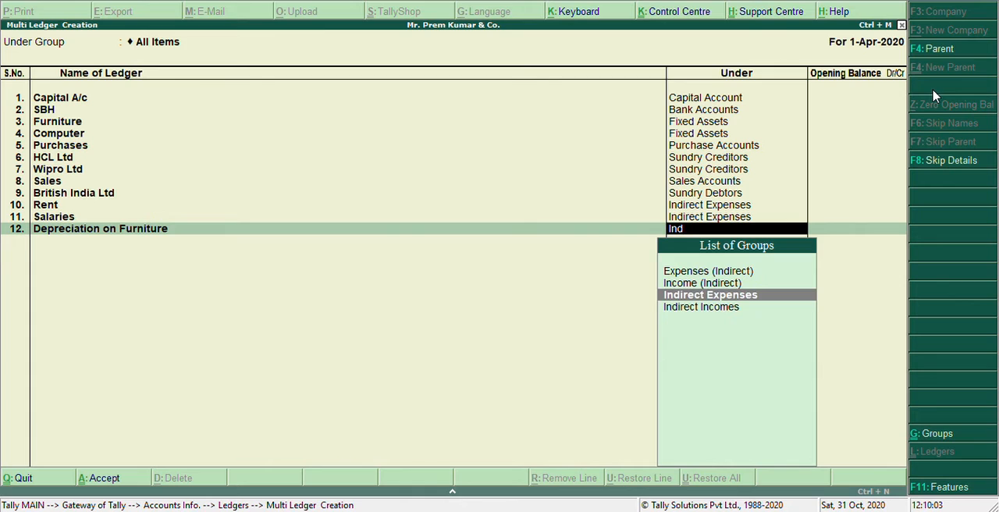
key(Return)
key(Return)
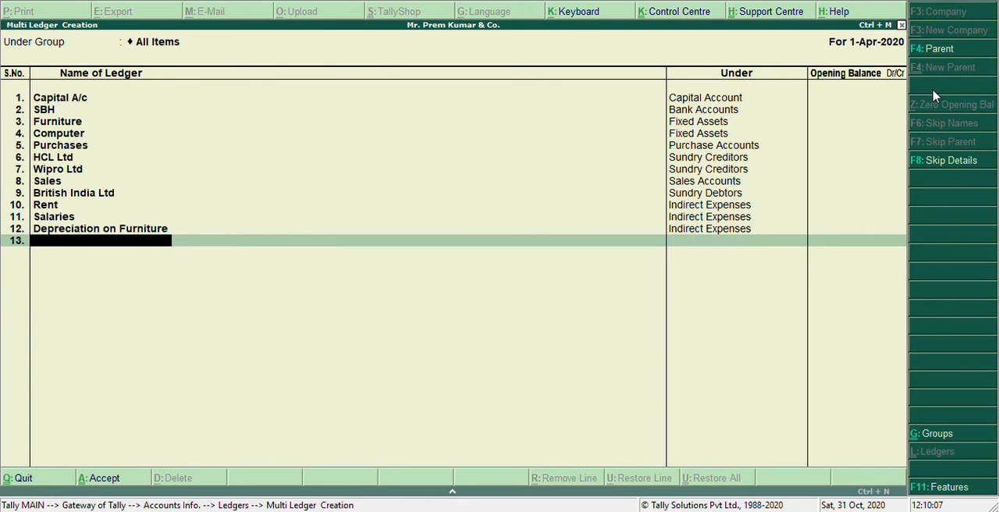
- Add a ledger named Depreciation on Computer under Indirect Expenses without an opening balance, then save all the ledgers and return to the Gateway of Tally
text(Depreciation)
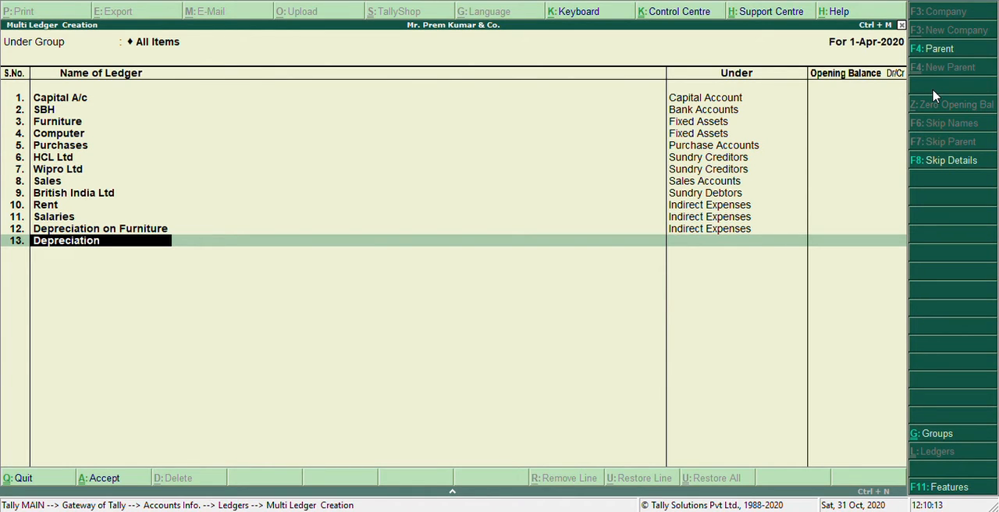
text( on Computer)
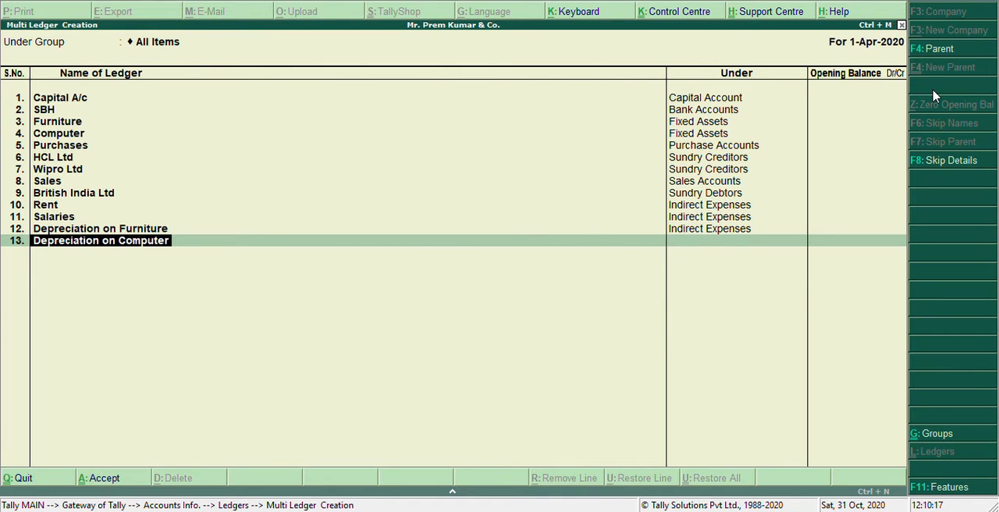
key(Return)
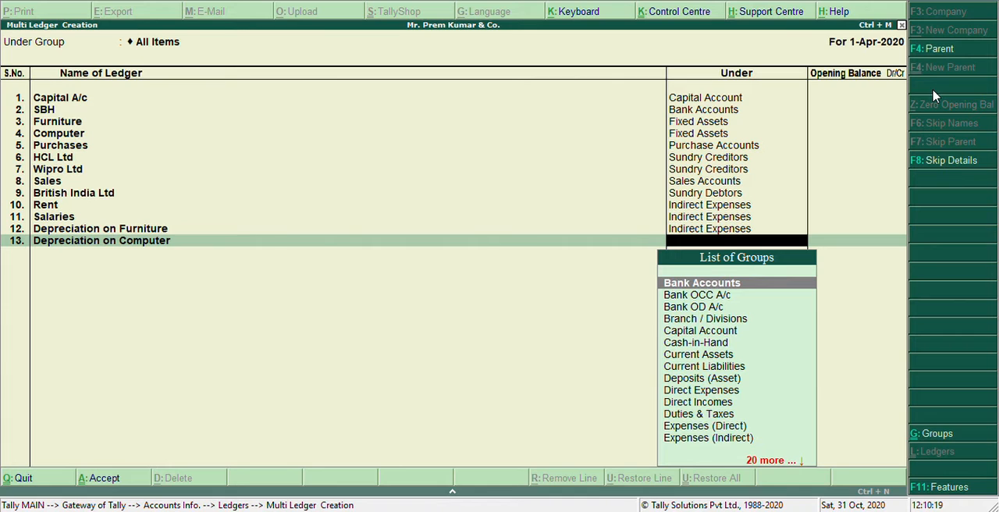
text(I)
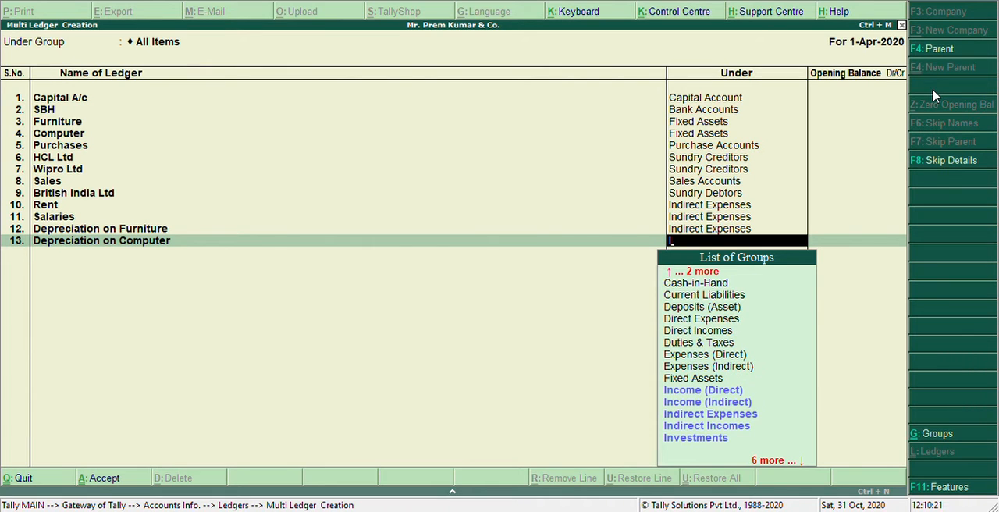
text(nd)
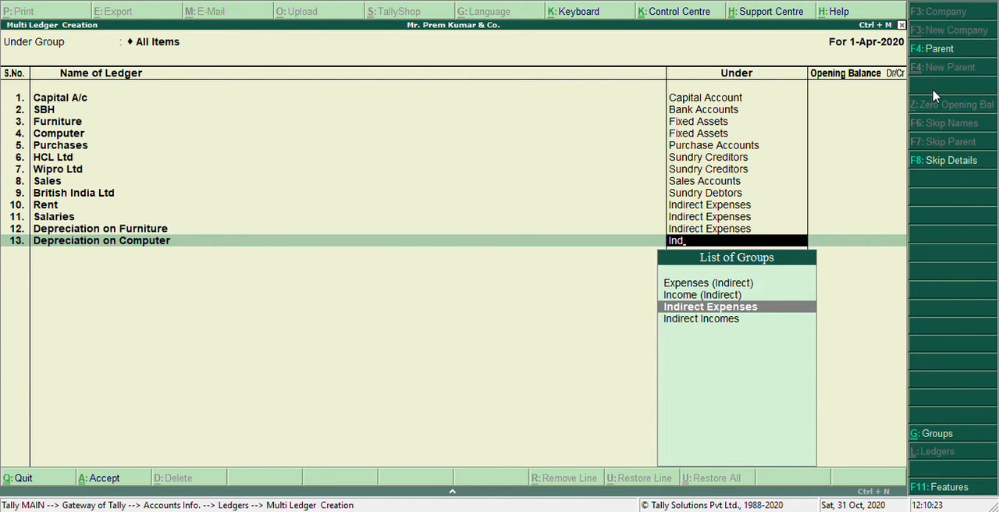
key(Return)
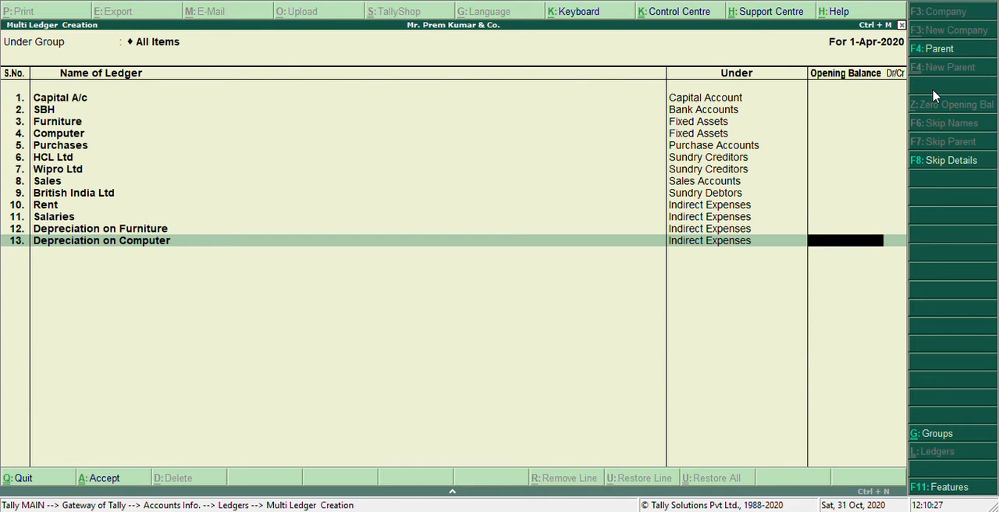
key(ctrl+a)
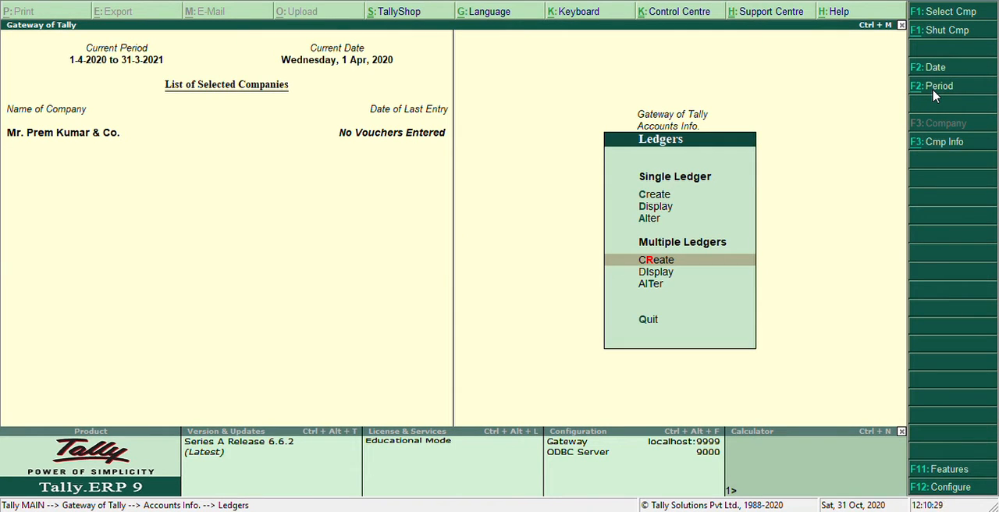
key(Up)
key(Up)
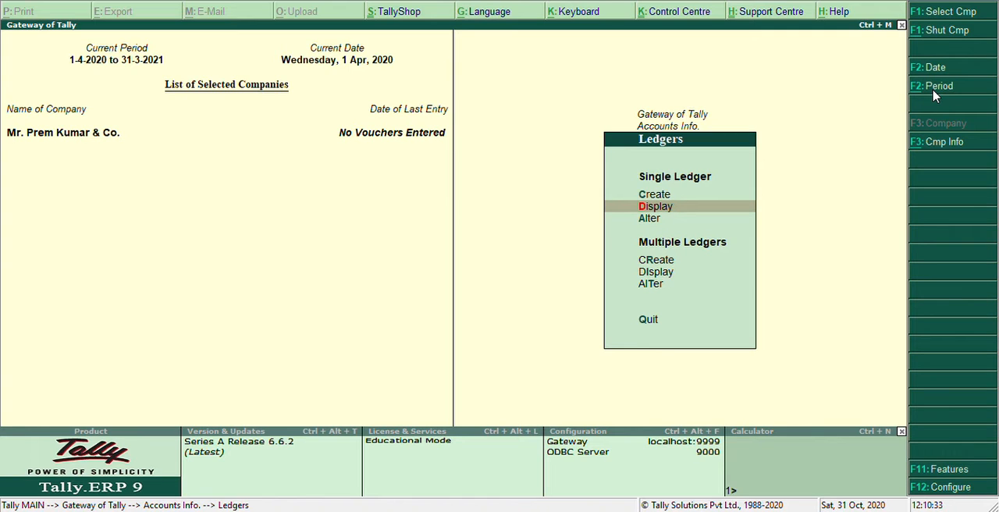
key(Escape)
key(Escape)
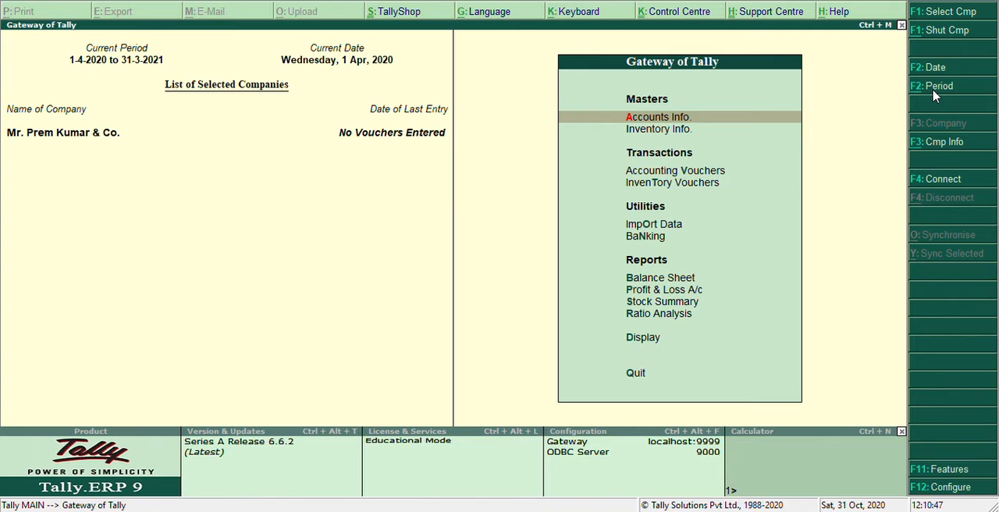
key(Return)
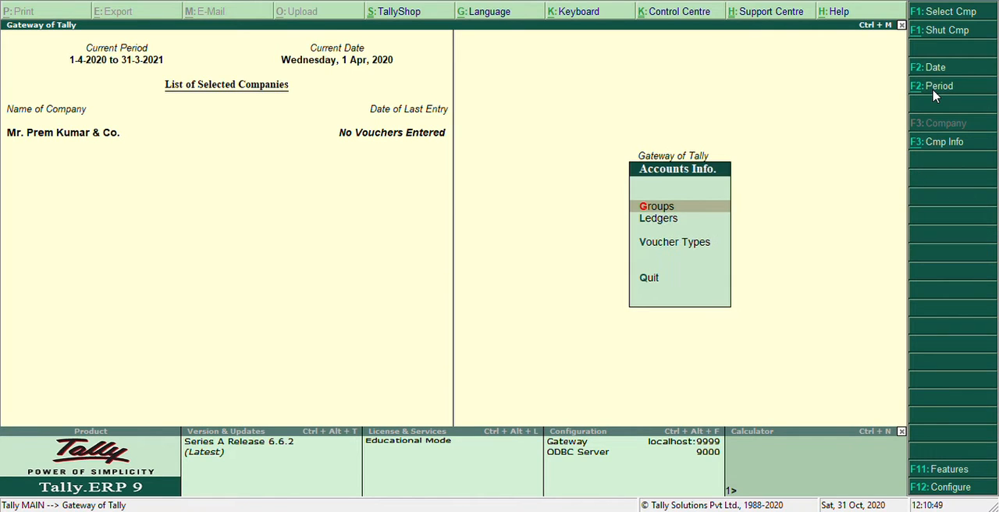
key(Return)
key(Return)
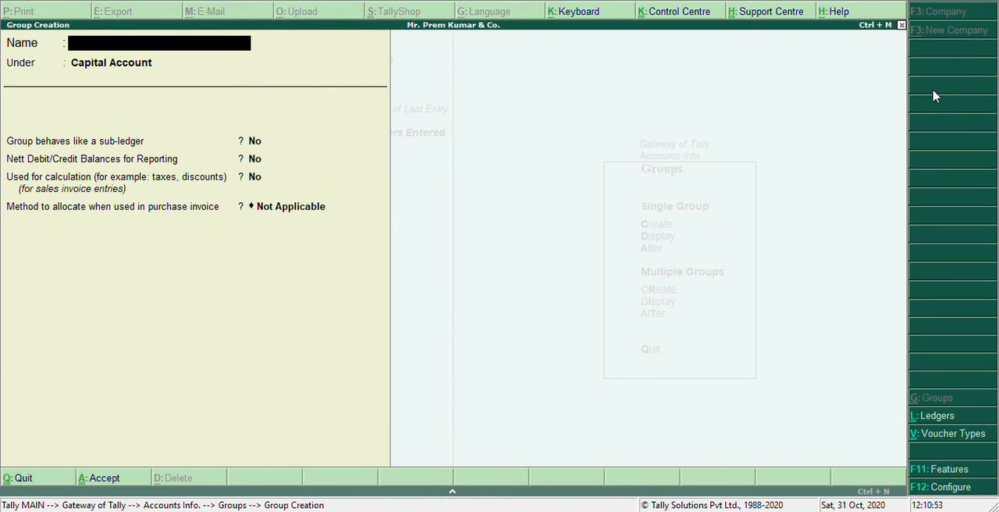
key(Escape)
key(Return)
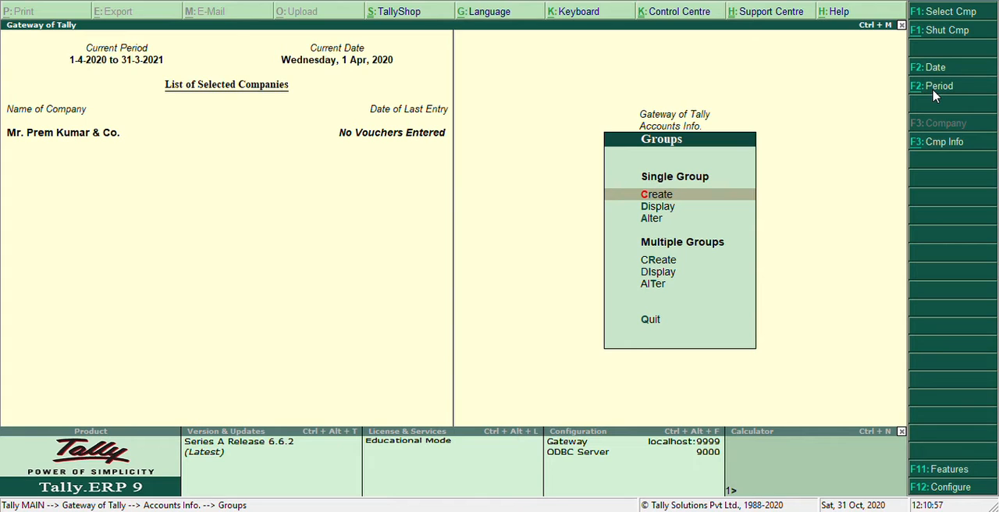
key(Escape)
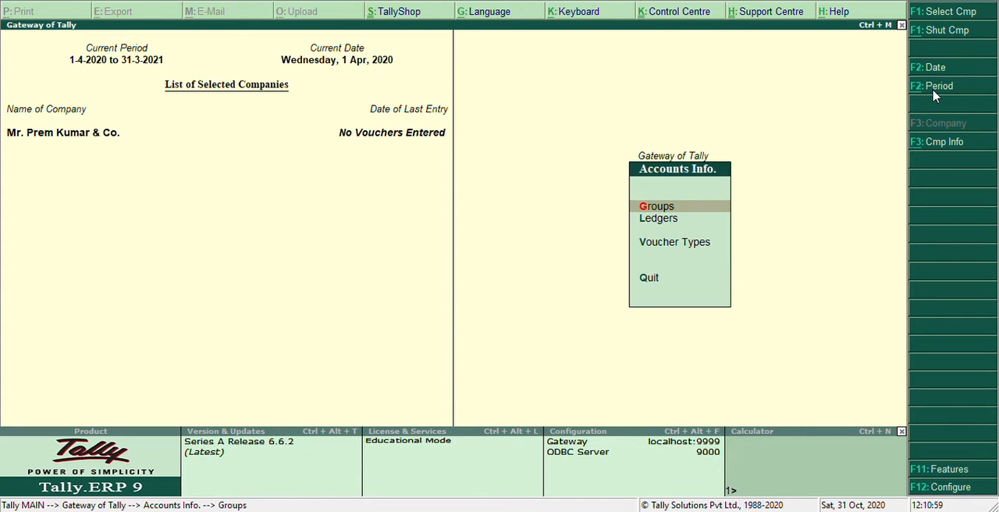
key(Escape)
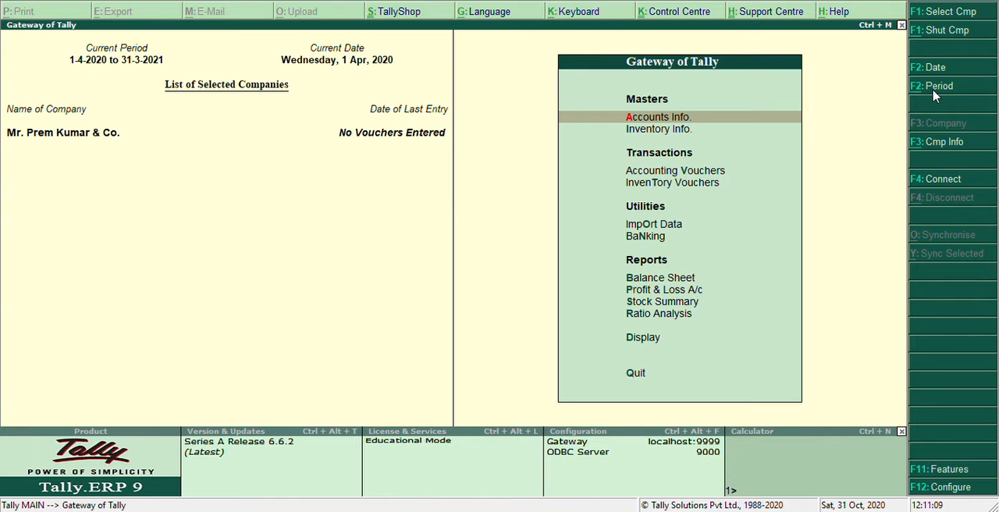
- Create a single stock group named Office Equipment under Primary, with quantities of items set to be added
key(Down)
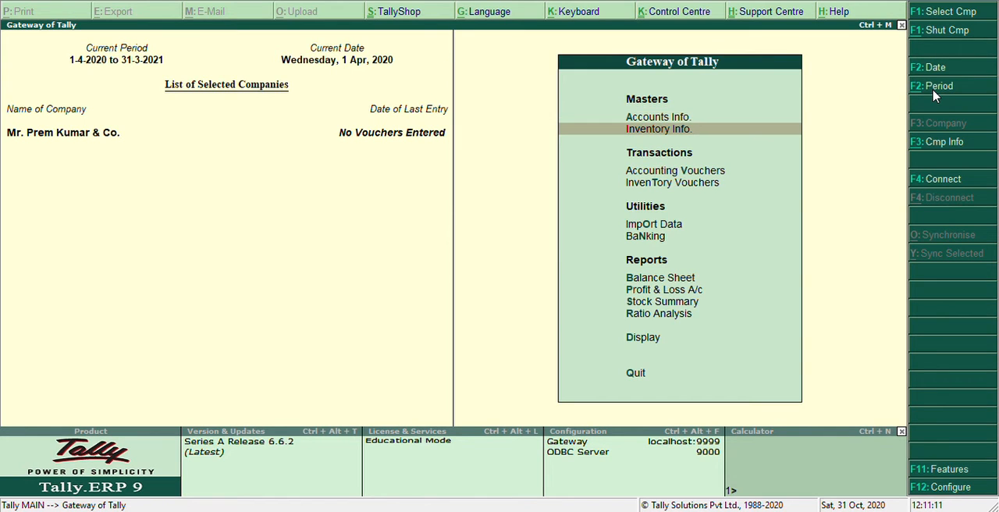
key(Return)
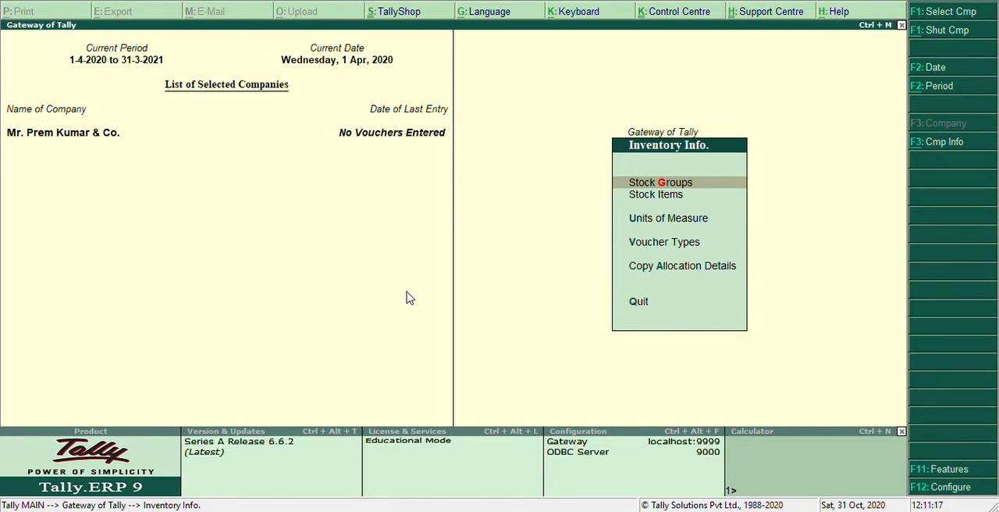
key(Return)
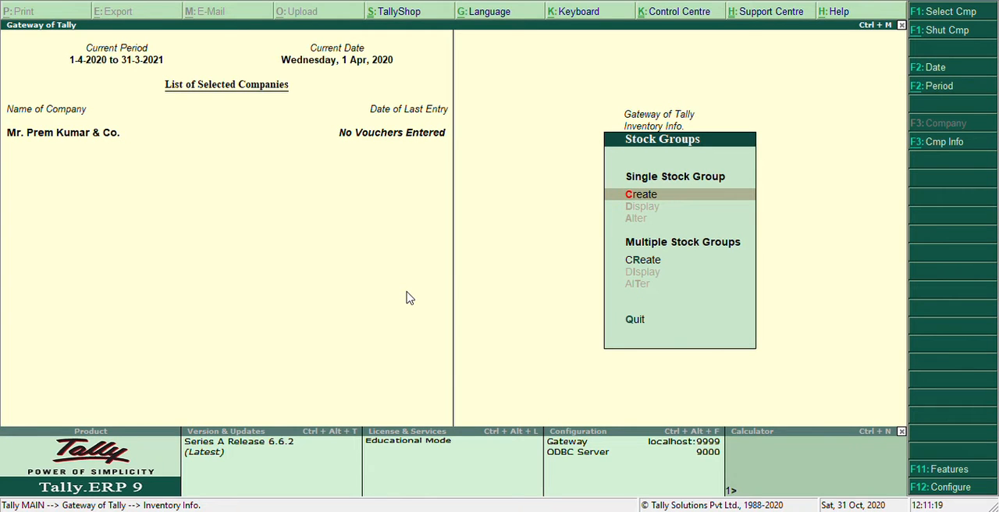
key(Return)
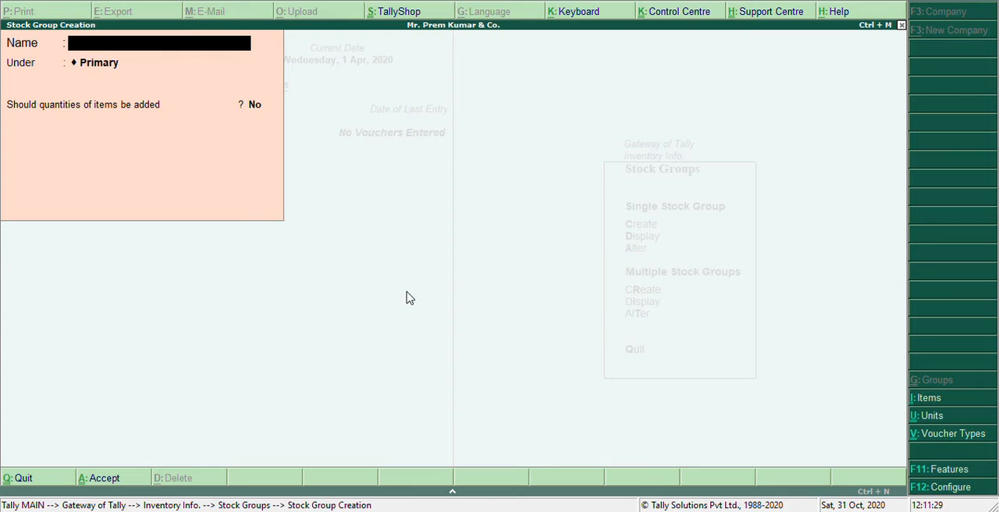
text(Office Equi)
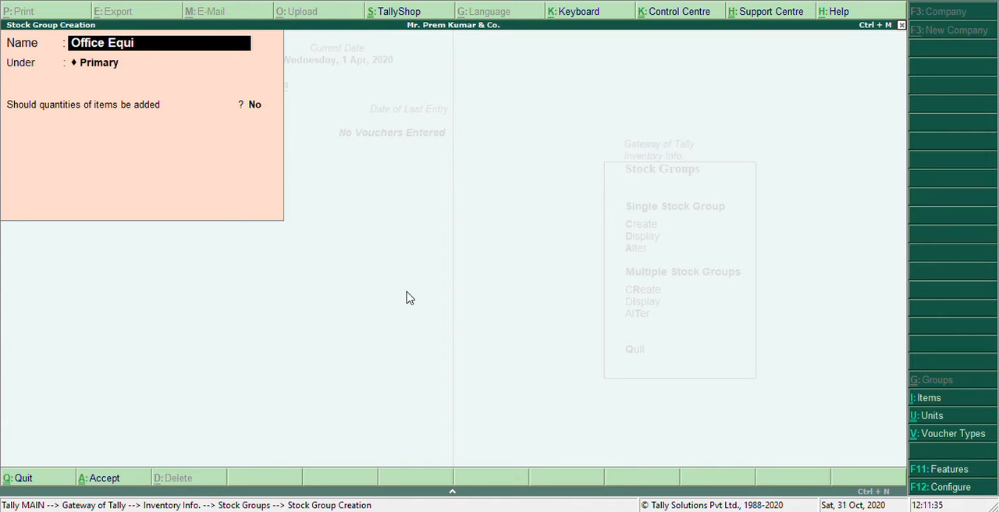
text(pment)
key(Return)
key(Return)
text(yes)
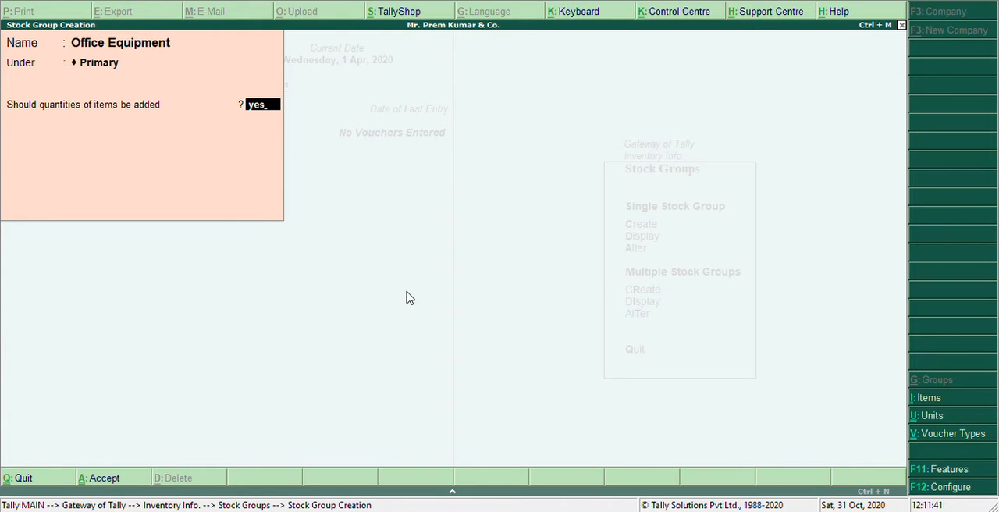
key(Return)
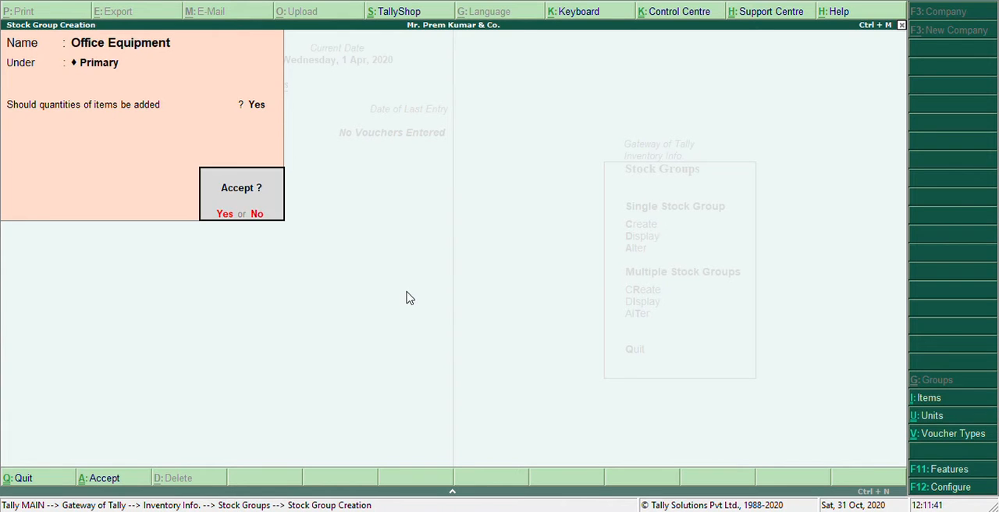
key(Return)
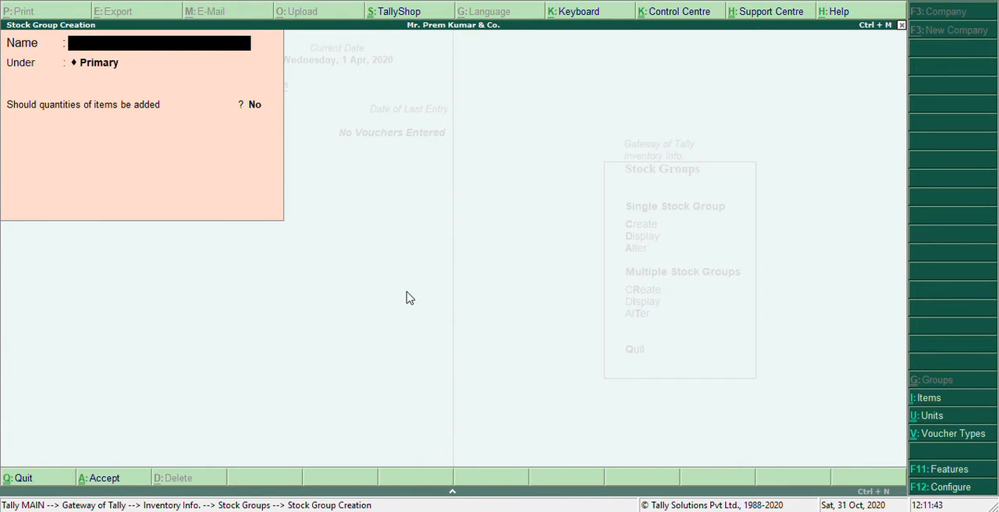
key(Escape)
key(y)
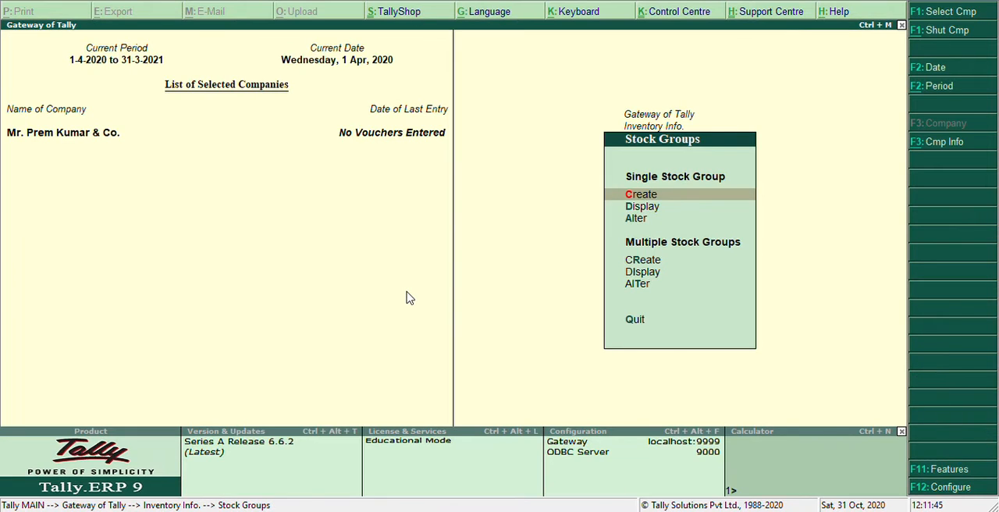
key(Escape)
- Create a simple unit of measure with symbol no, formal name Number and 0 decimal places
key(Down)
key(Down)
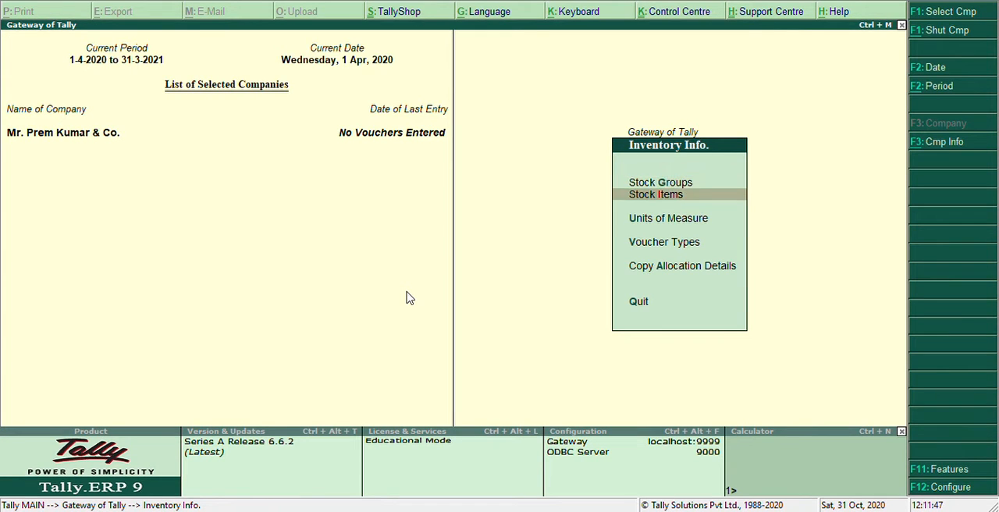
key(Return)
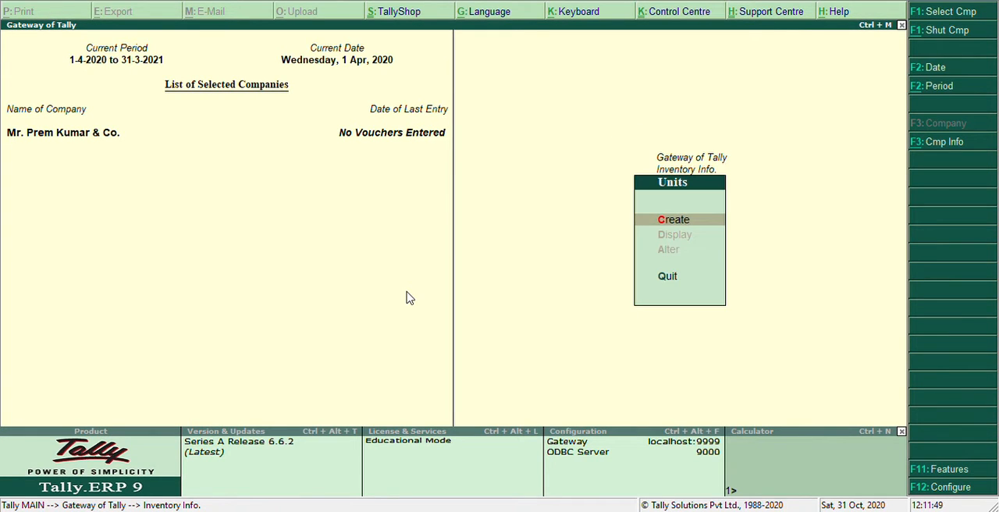
key(Return)
text(no)
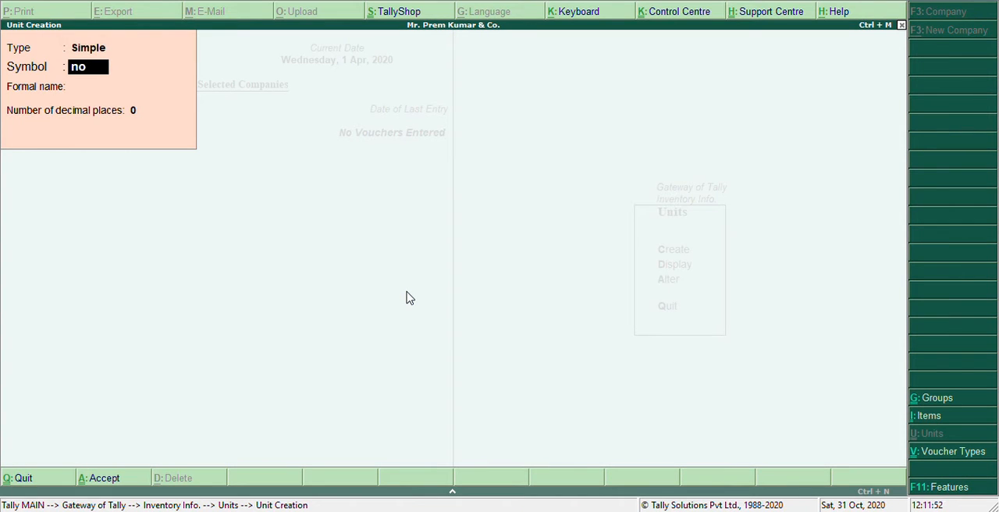
key(Return)
text(Number)
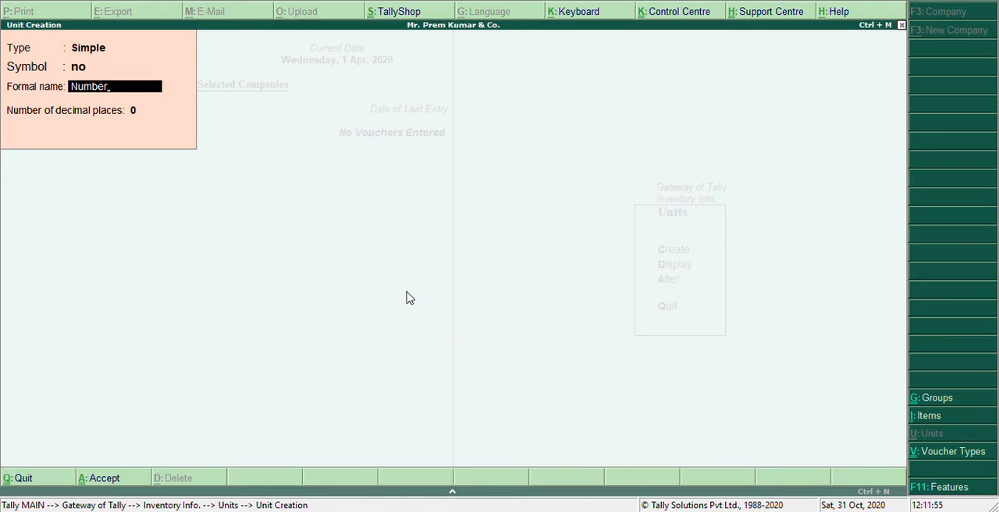
key(Return)
key(Return)
key(Return)
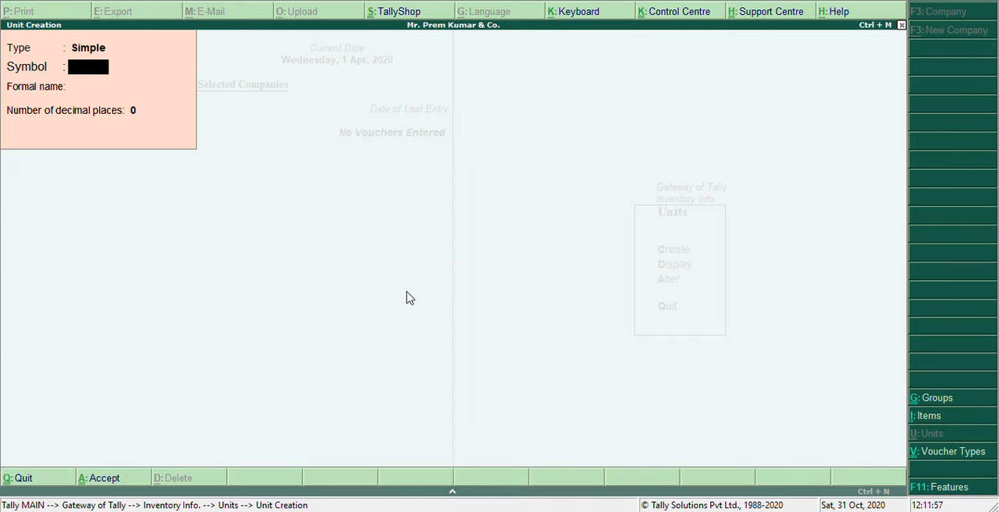
- Create a single stock item named Computer under the Office Equipment group with no as its unit, without an opening balance
key(Escape)
key(Escape)
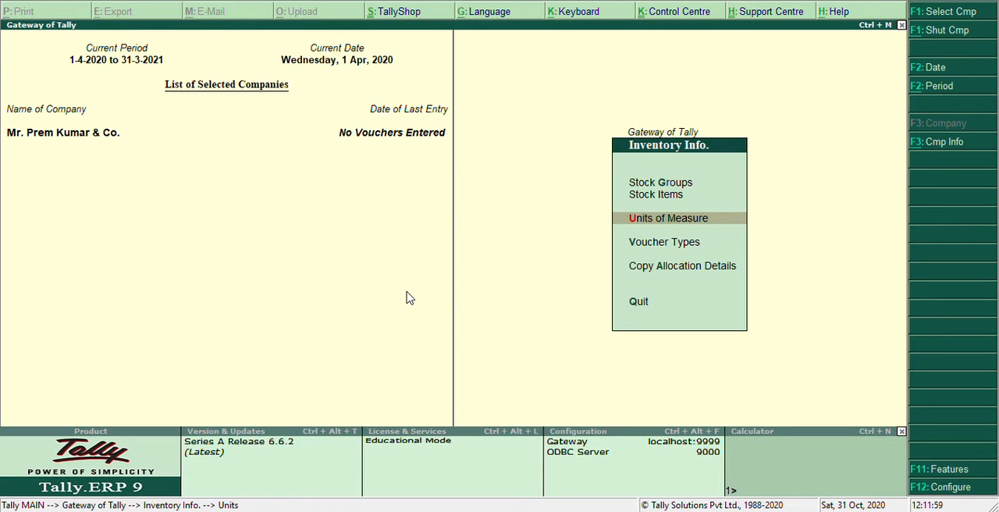
key(Up)
key(Return)
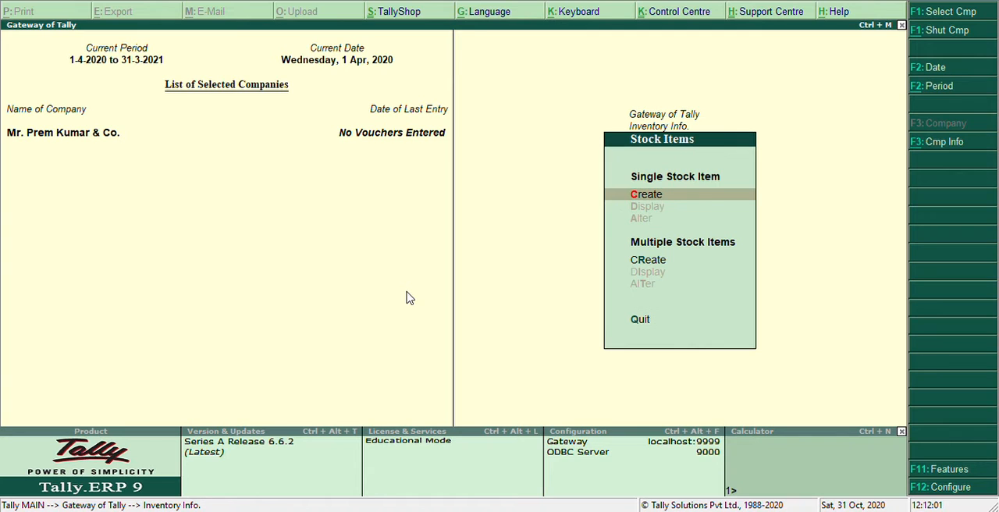
key(Return)
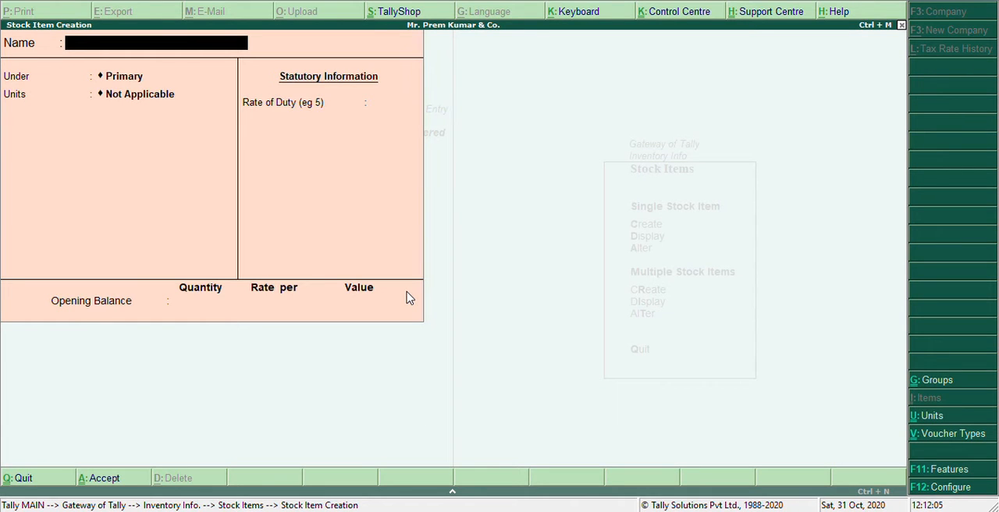
text(Computer)
key(Return)
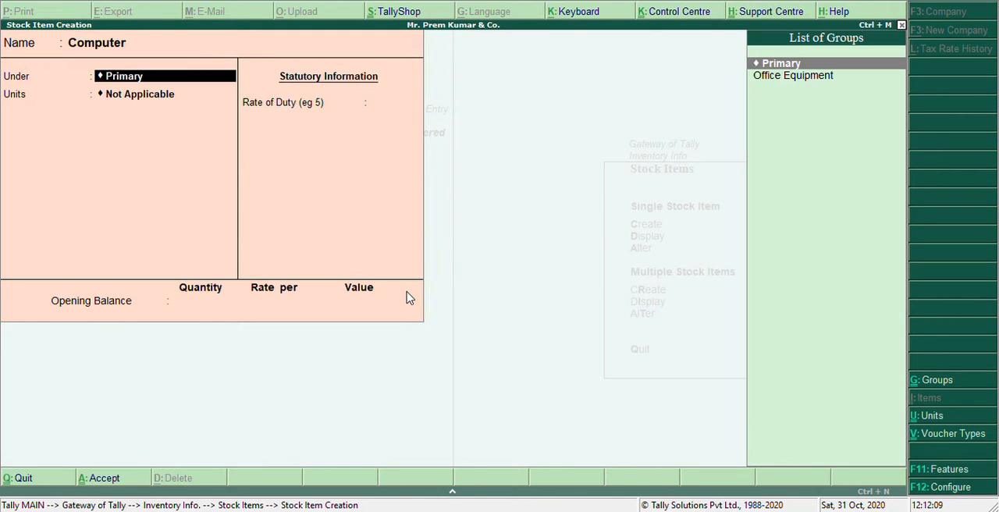
key(Down)
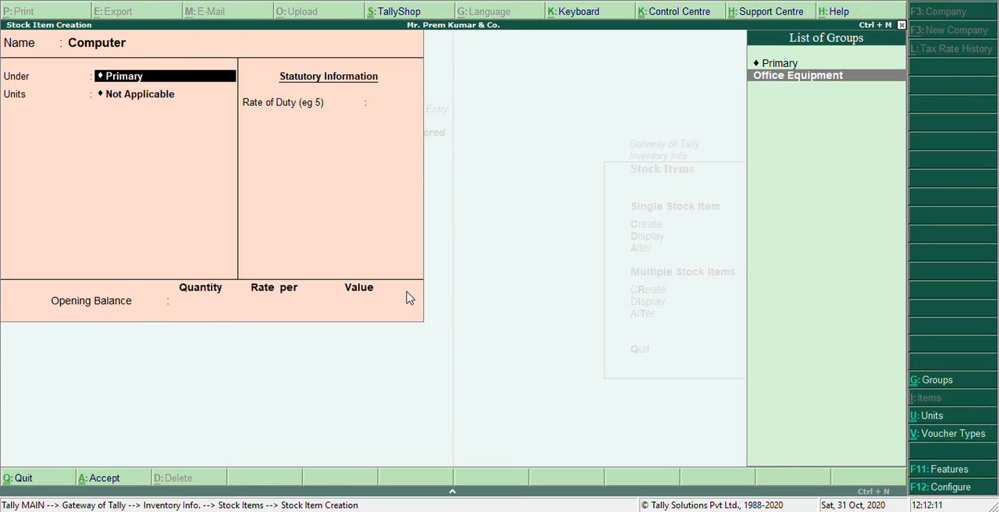
key(Return)
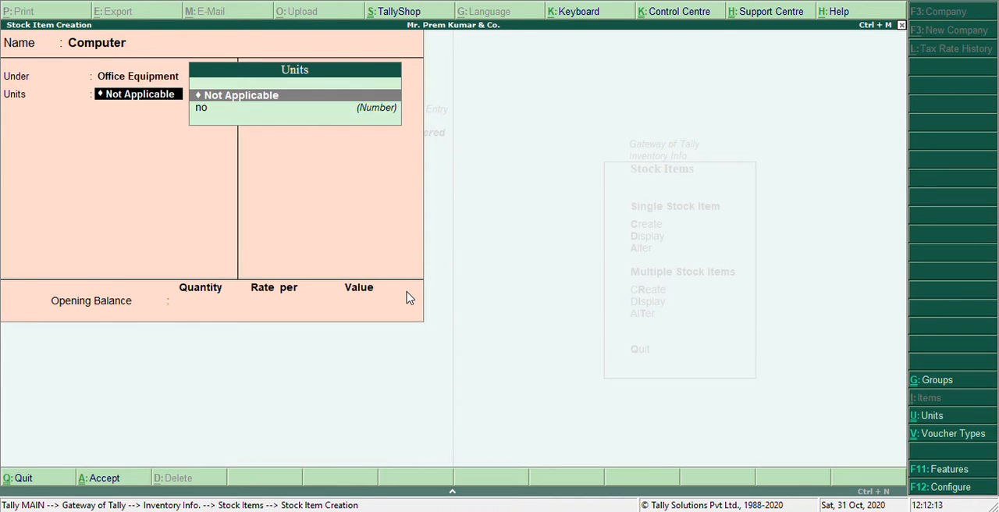
key(Down)
key(Return)
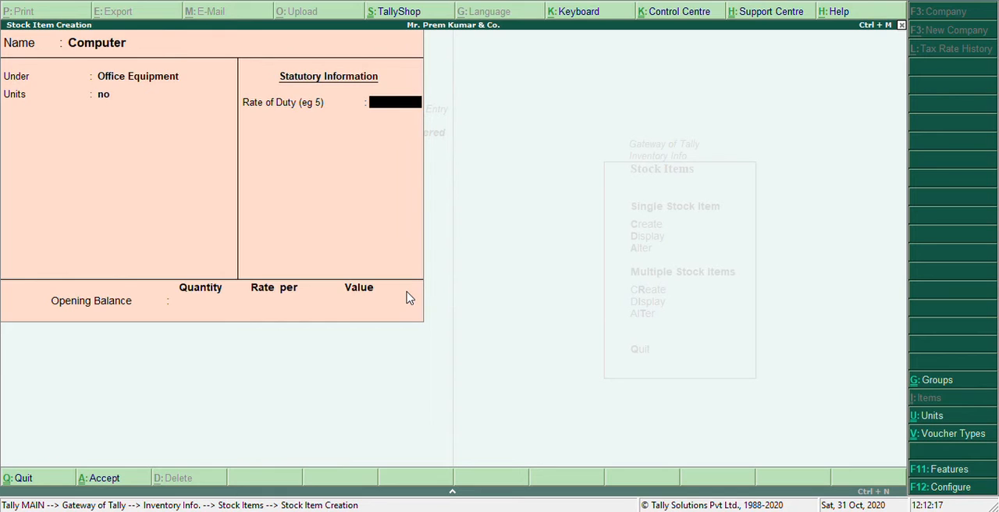
key(ctrl+a)
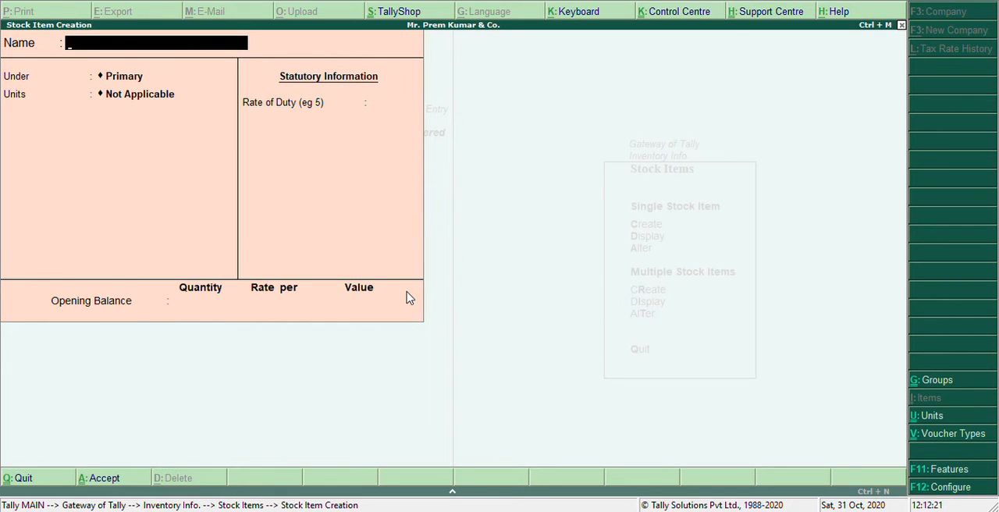
- Create a stock item named Printer under Office Equipment with unit no, then return to the Gateway of Tally
text(Printer)
key(Return)
key(Down)
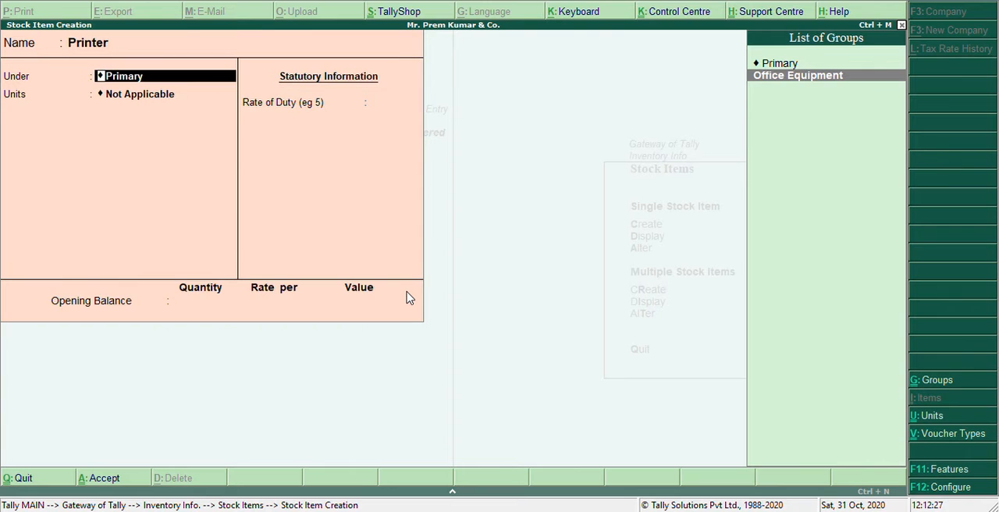
key(Return)
text(no)
key(Return)
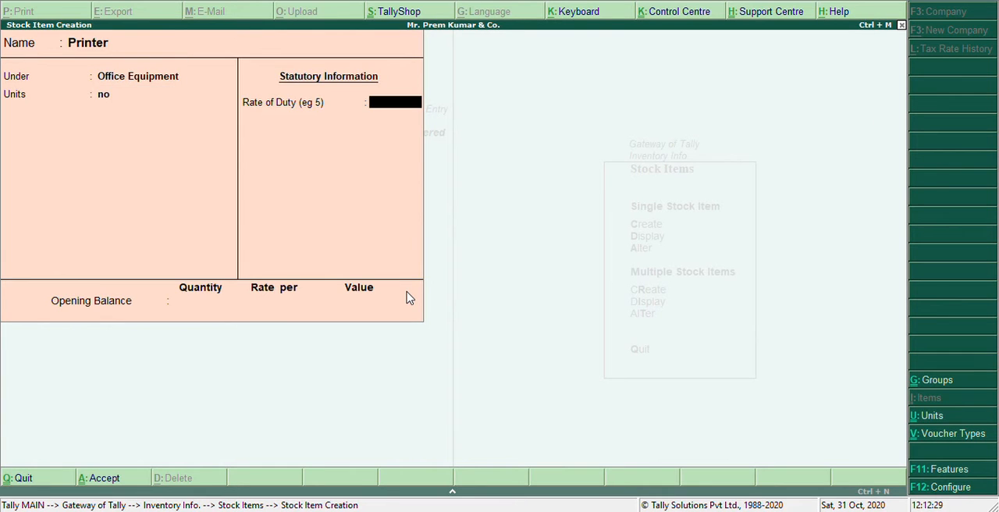
key(ctrl+a)
key(Escape)
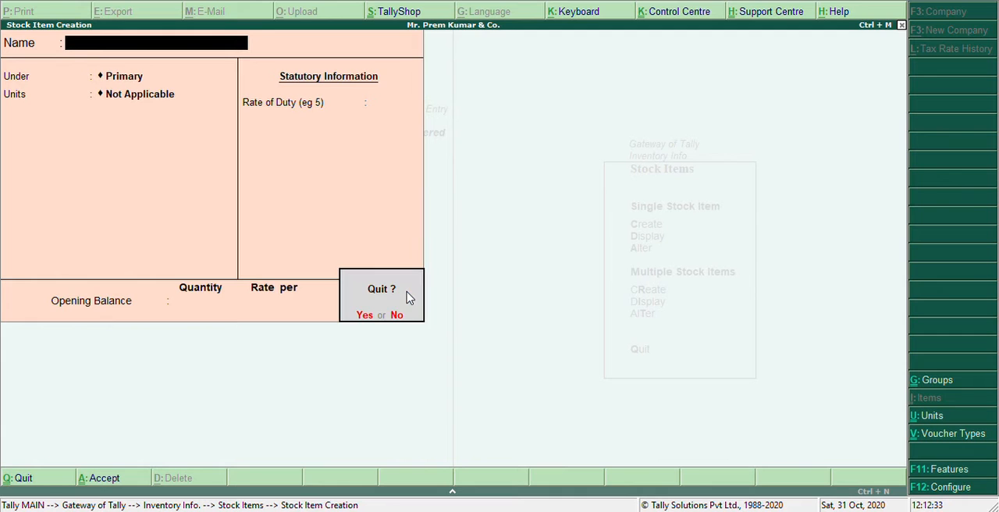
key(y)
key(Escape)
key(Escape)
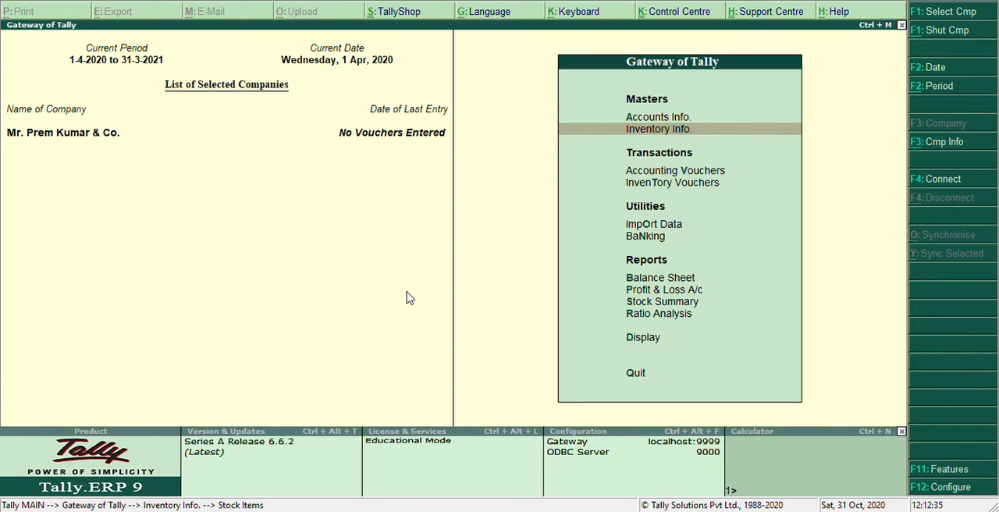
- From accounting voucher entry, set Maintain bill-wise details to No in the company's accounting features and save
key(Down)
key(Down)
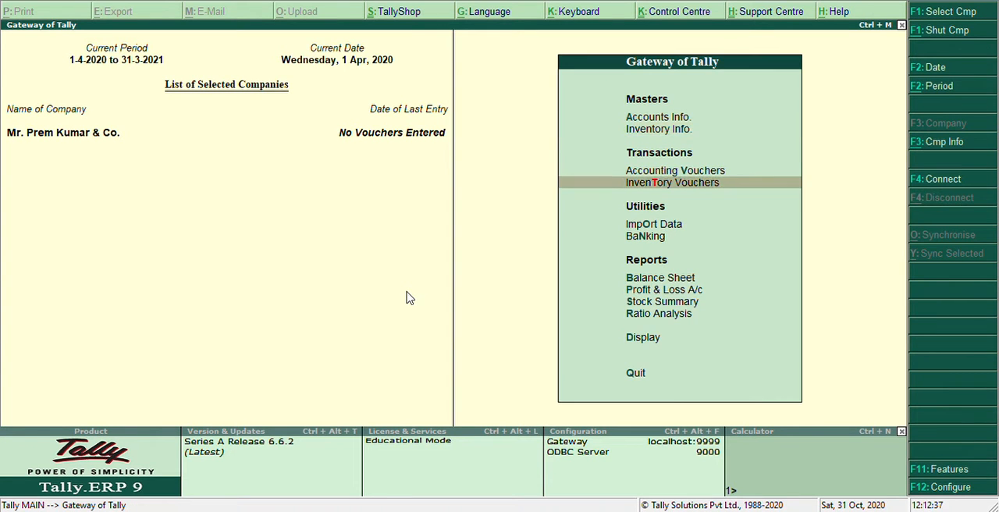
key(Up)
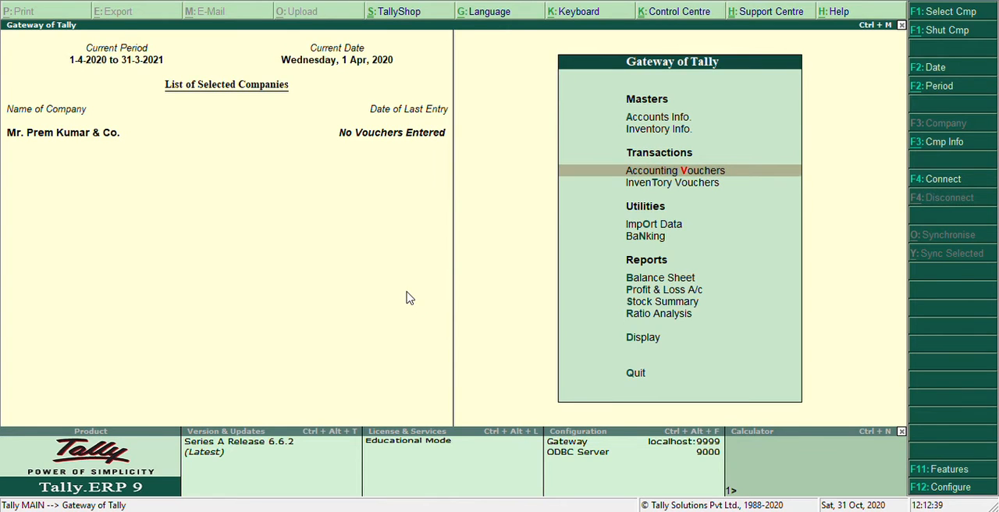
key(Return)
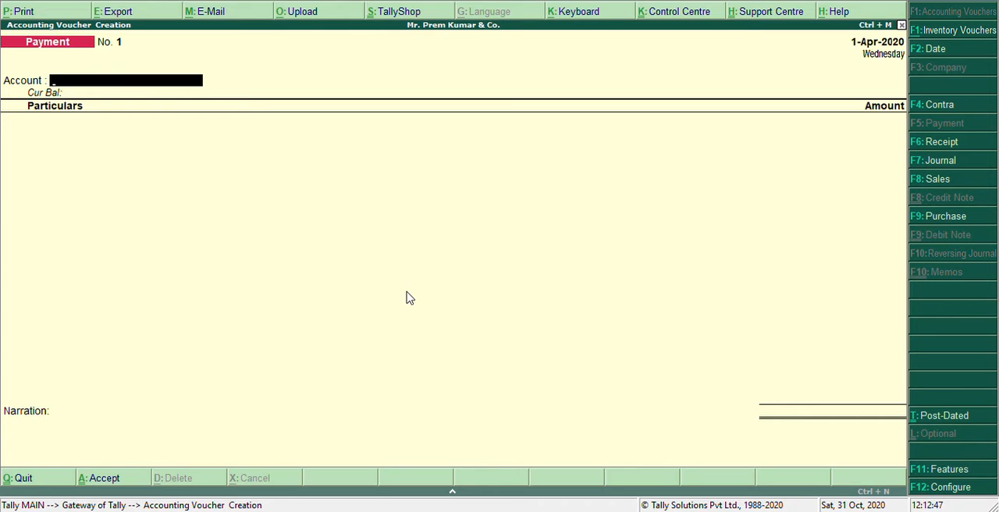
key(F11)
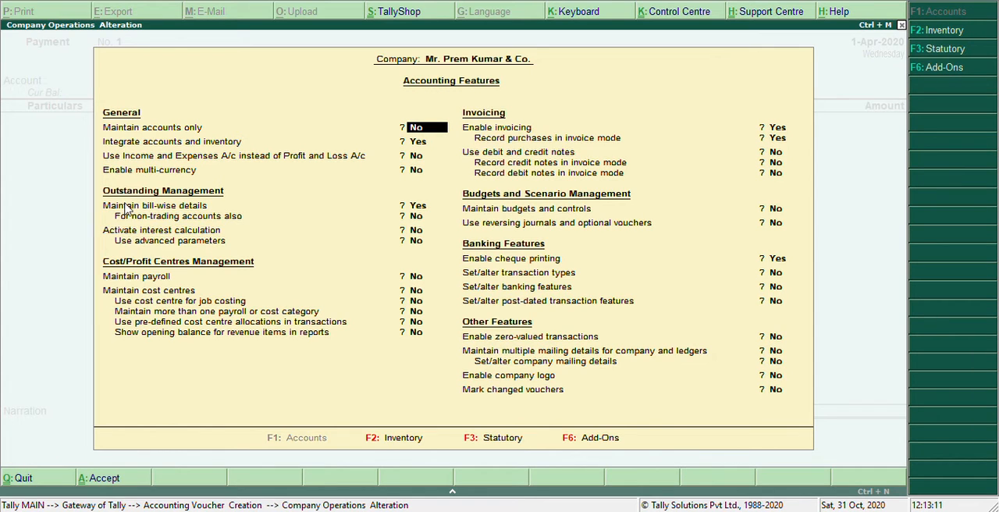
click(432, 209)
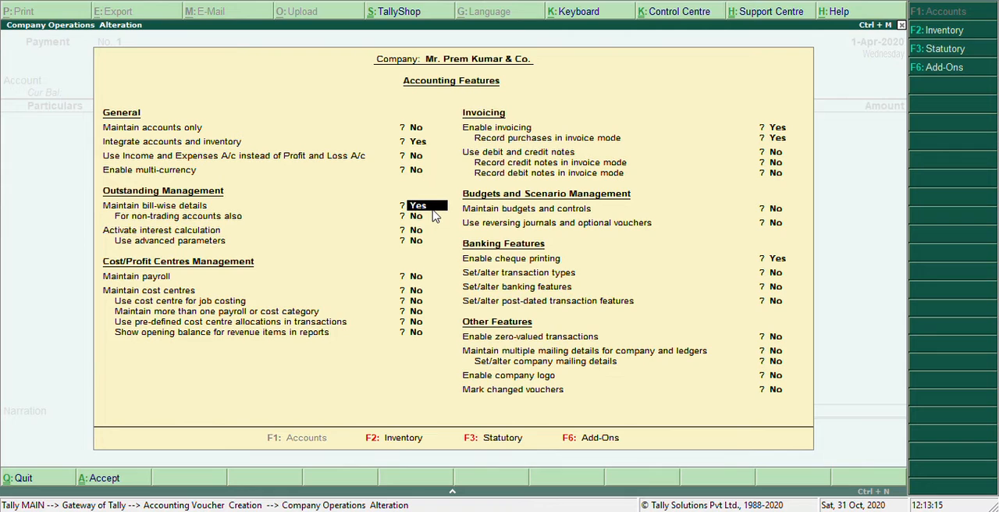
text(no)
key(ctrl+a)
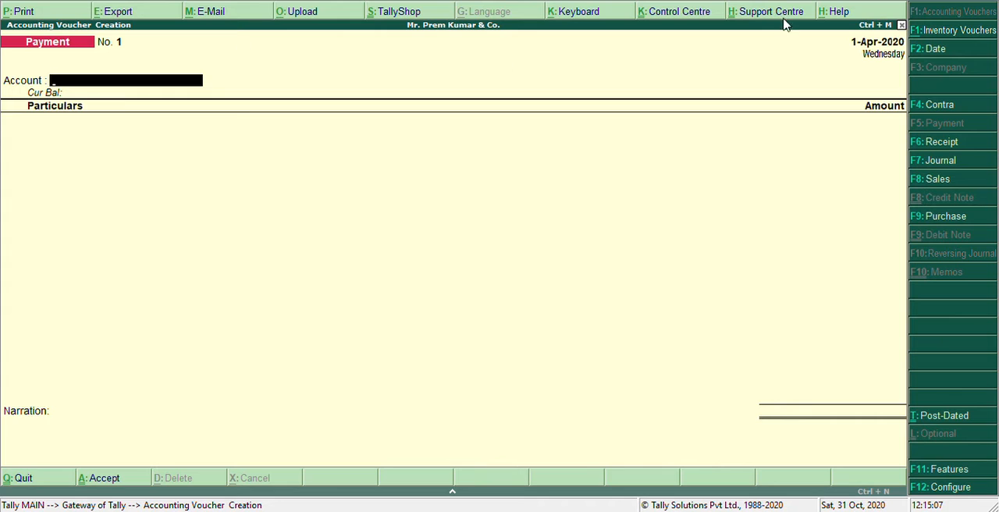
- Record a receipt voucher dated 1-Apr-2020 with Cash as the account and Capital A/c credited with 10,00,000
click(942, 144)
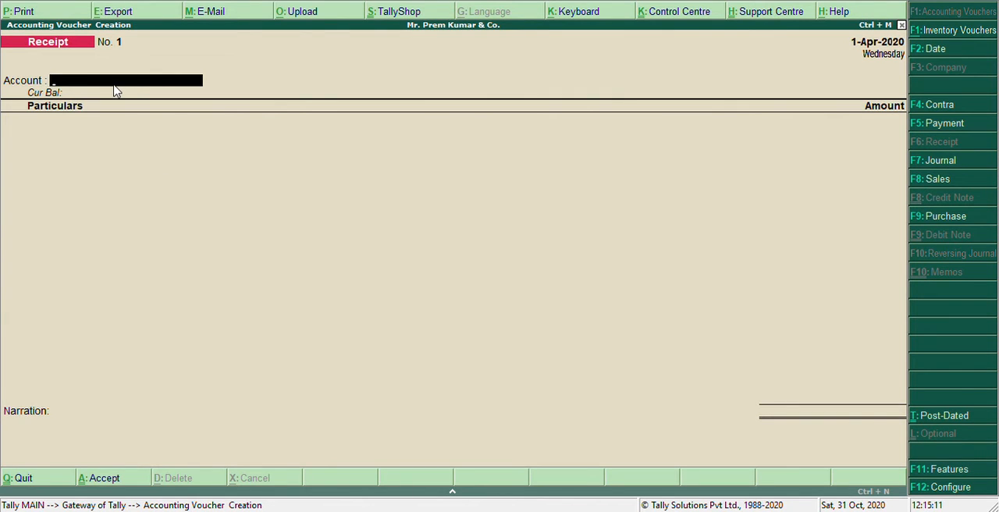
text(Cash)
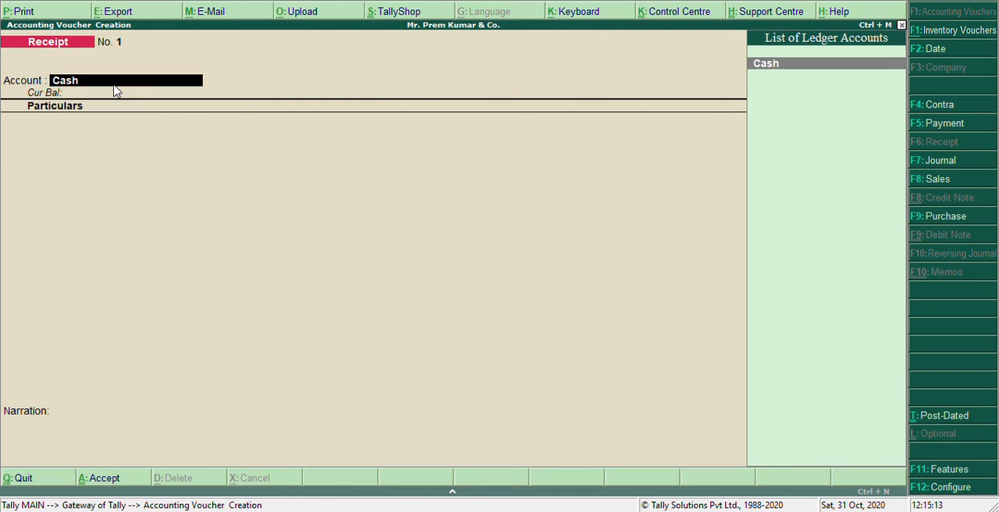
key(Return)
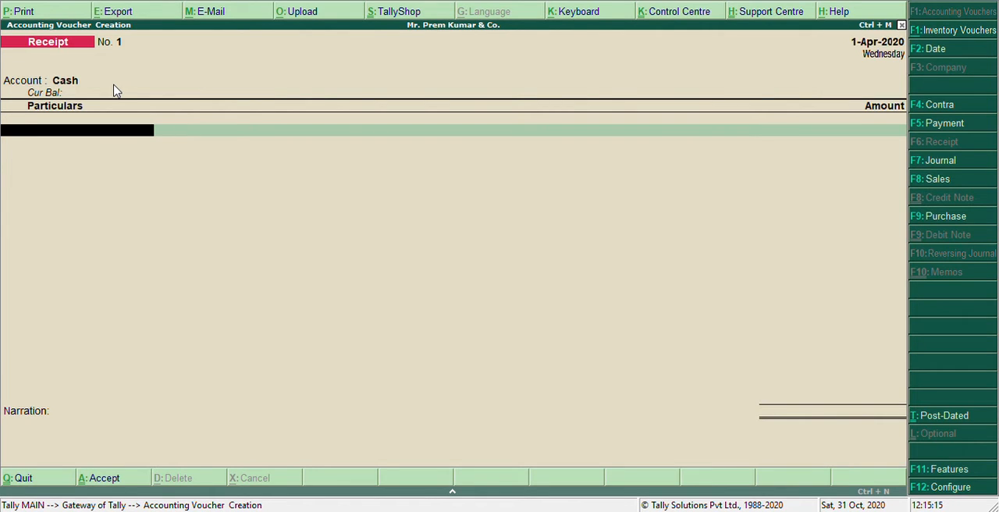
text(Capi)
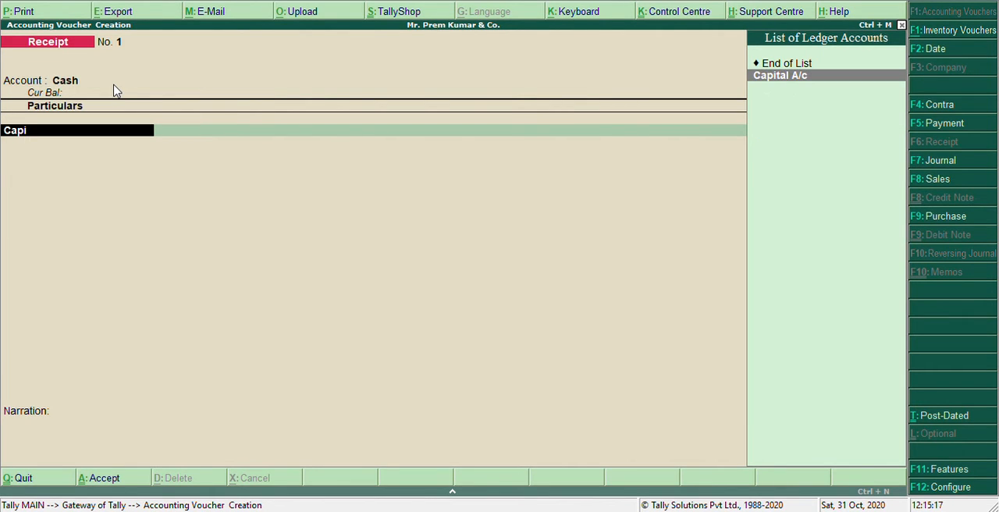
key(Return)
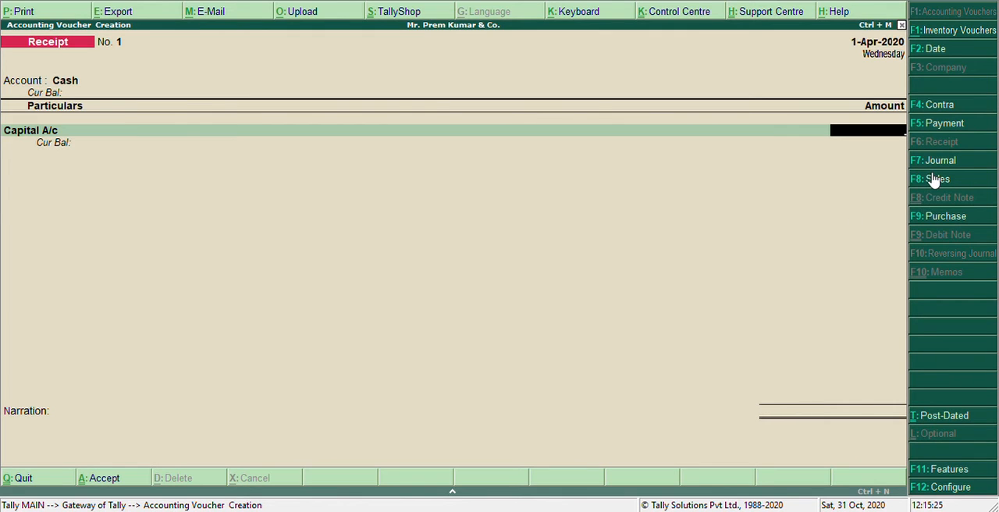
text(10,00,000)
key(Return)
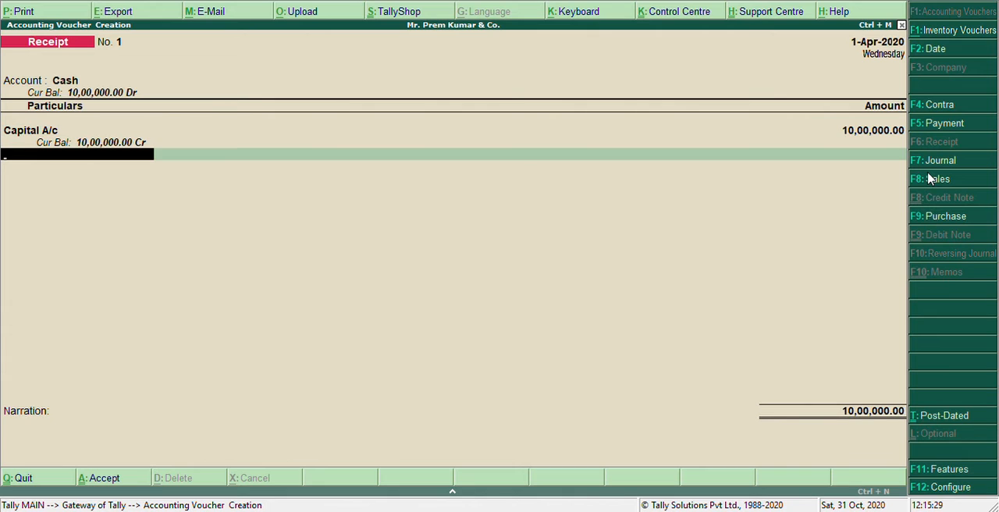
key(ctrl+a)
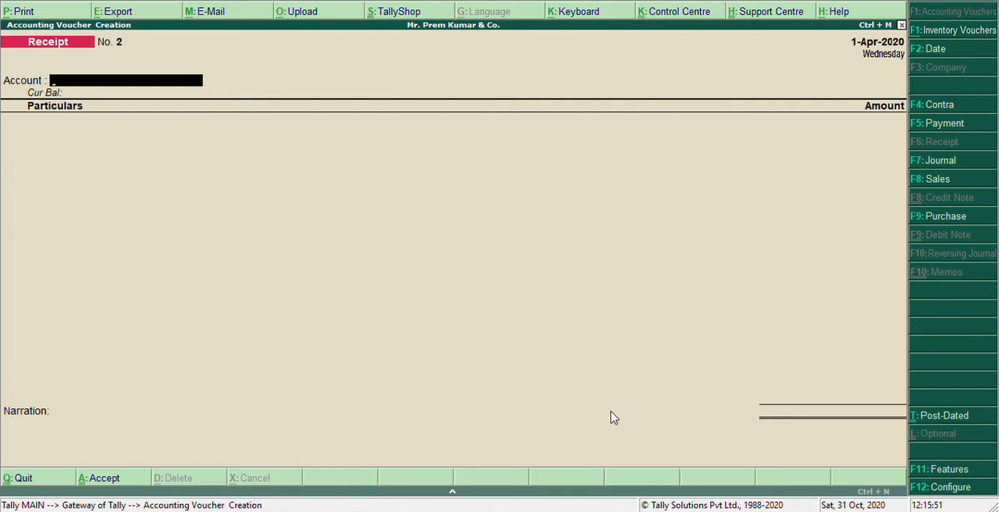
- Record a contra voucher depositing 4,00,000 from Cash into the SBH bank account
click(961, 113)
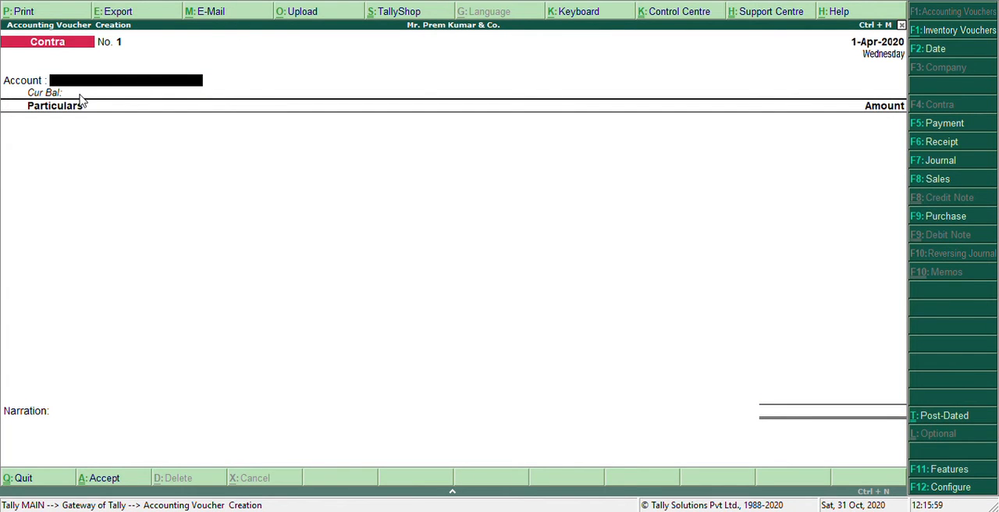
text(S)
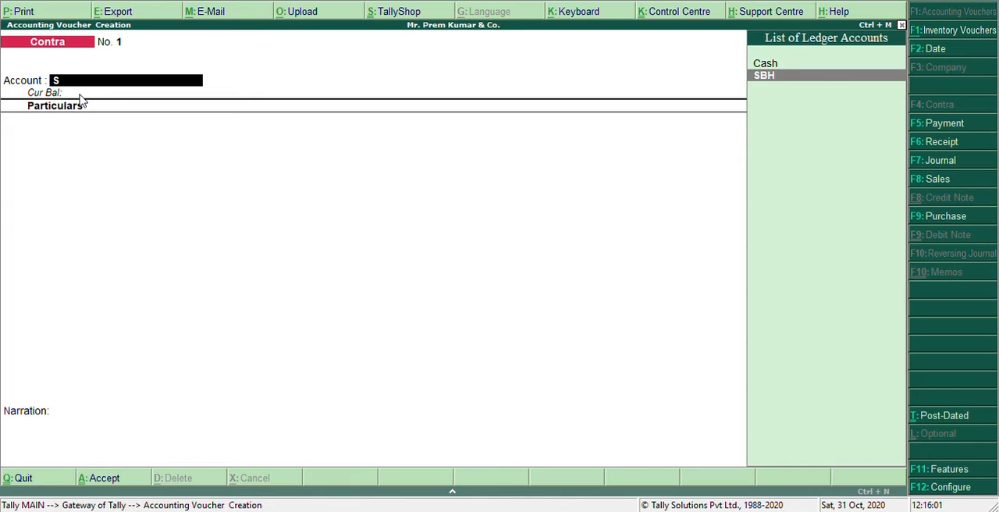
key(Return)
text(Cas)
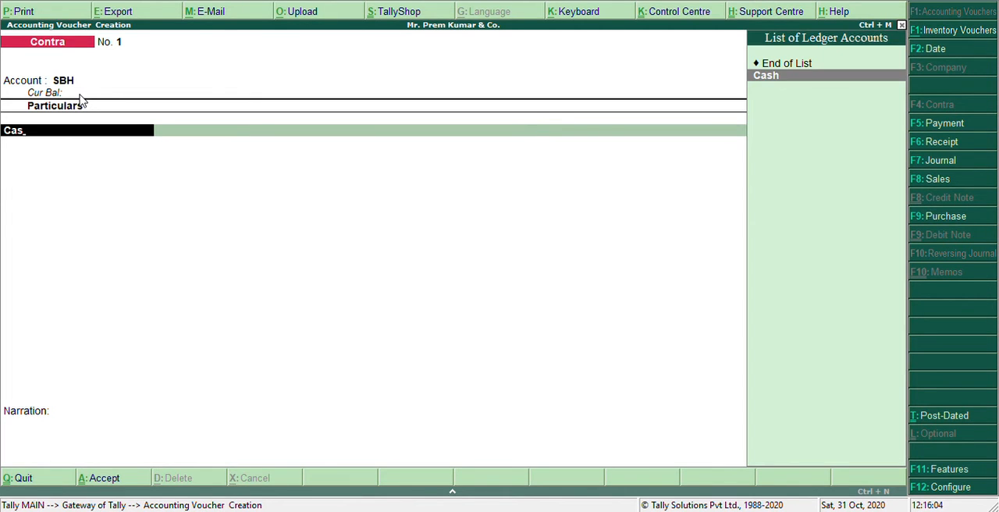
key(Return)
text(4)
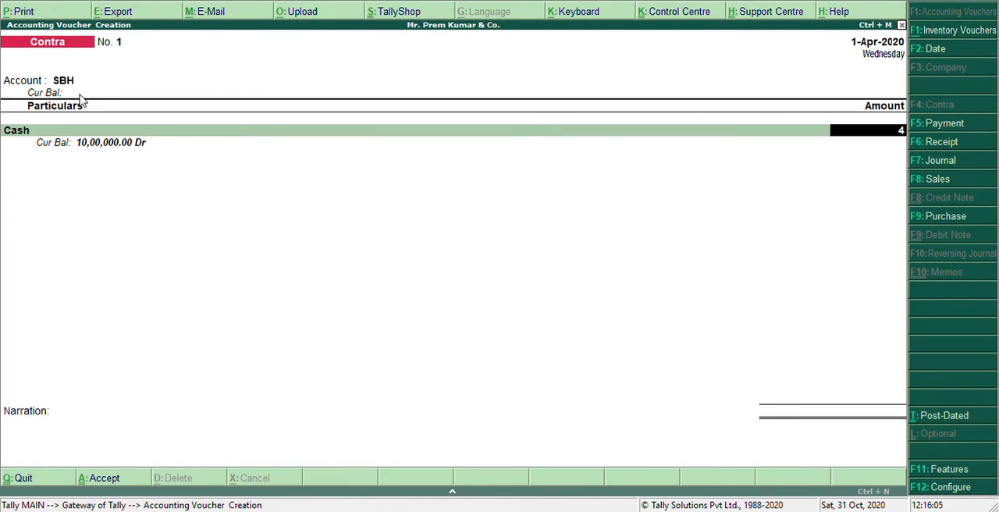
text(,00,000)
key(ctrl+a)
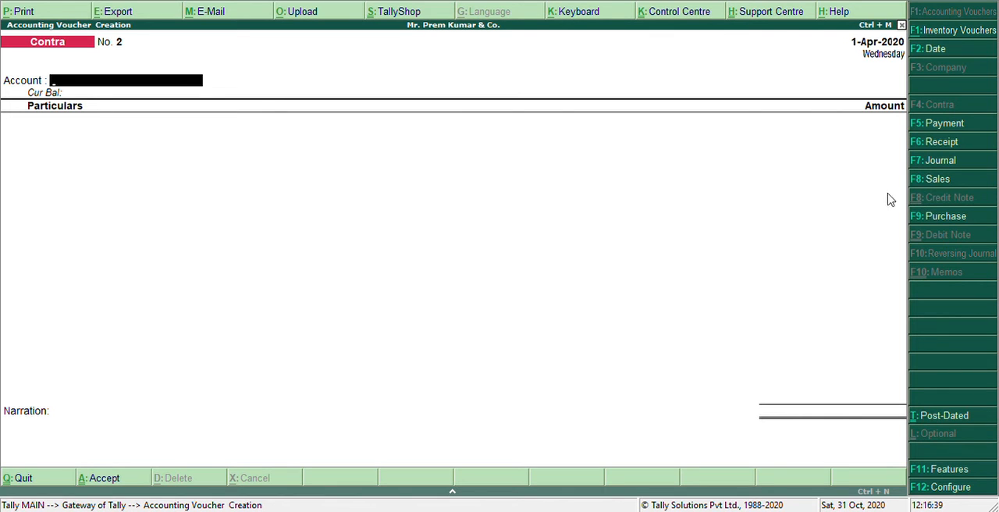
- Record a payment voucher with Cash as the account and 80,000 paid for Furniture
click(944, 124)
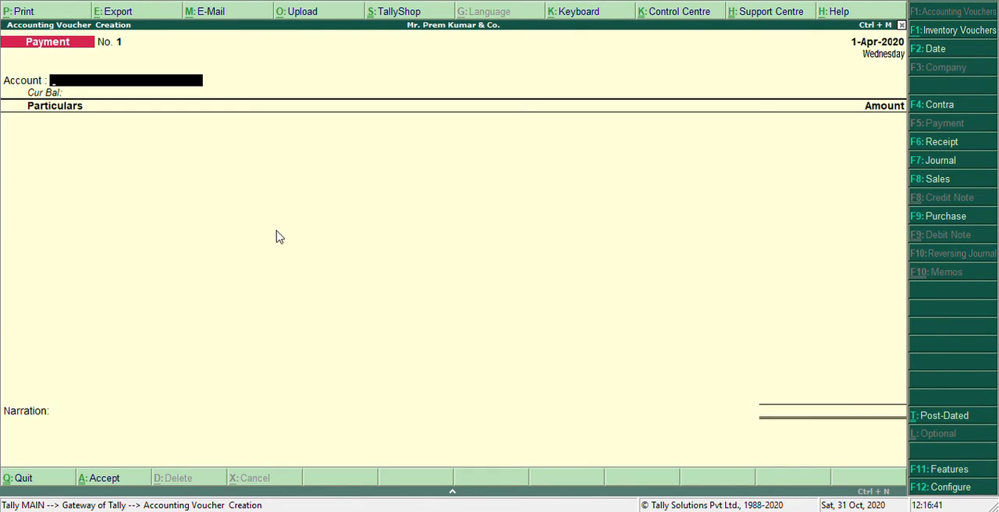
text(Cas)
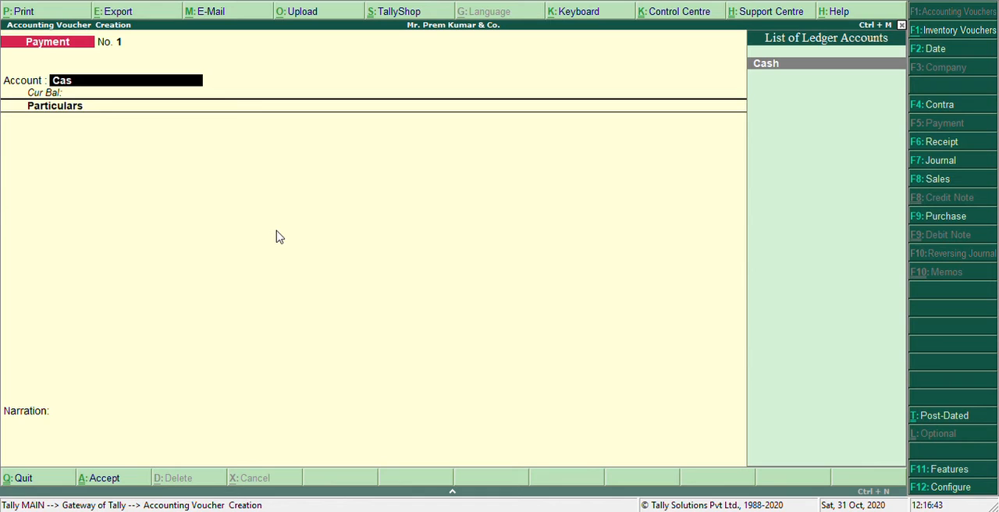
text(h)
key(Return)
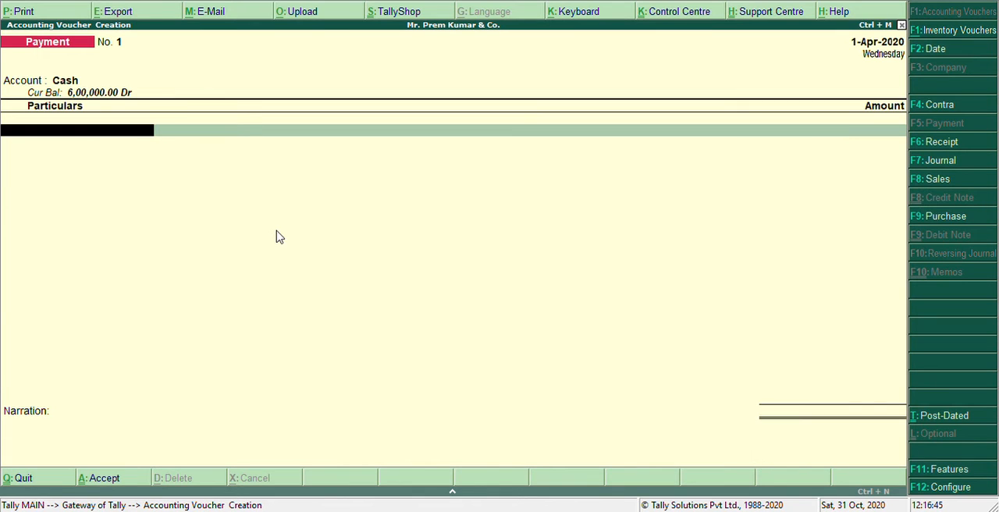
text(Fu)
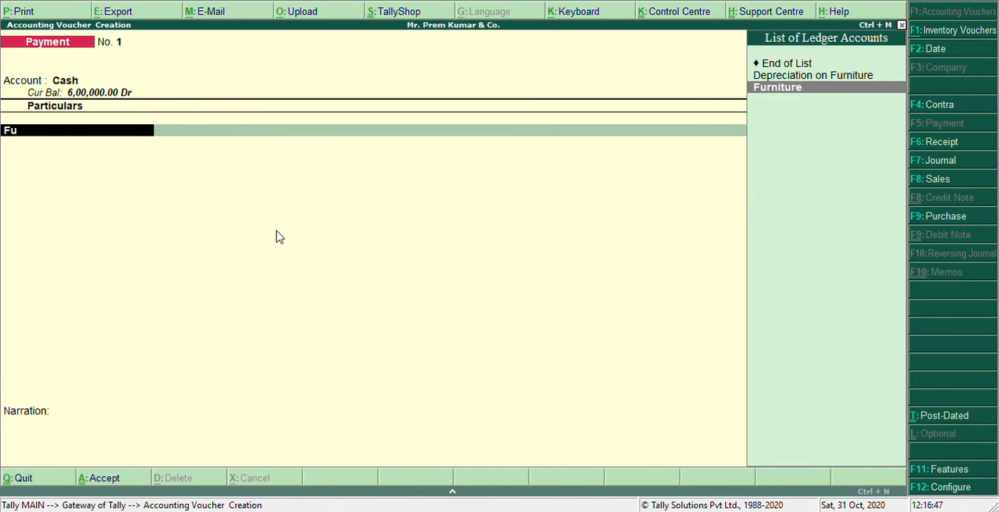
key(Return)
text(80,000)
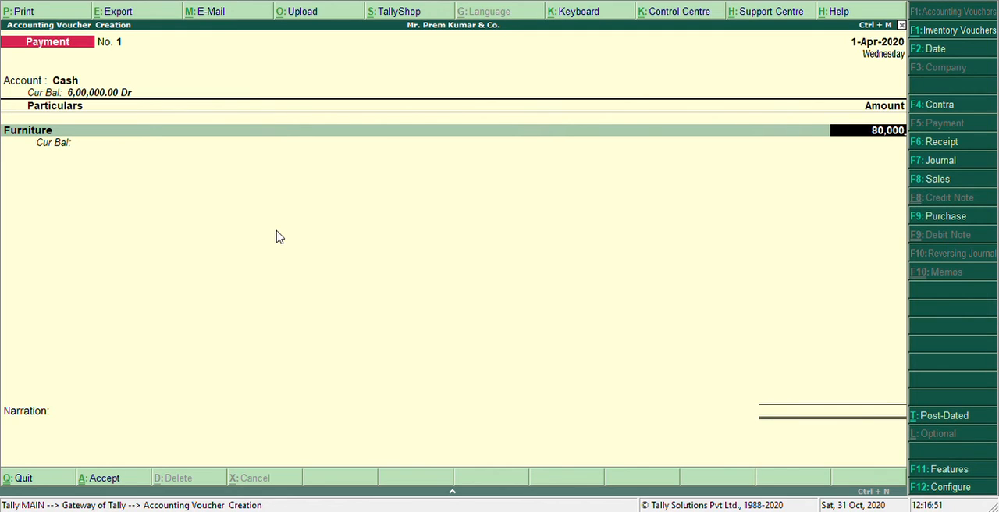
key(Return)
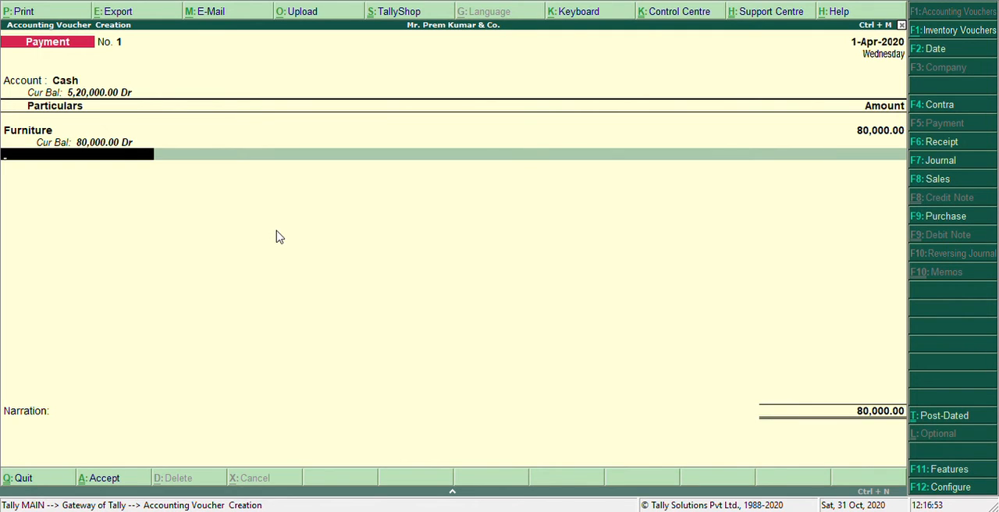
key(Return)
key(Return)
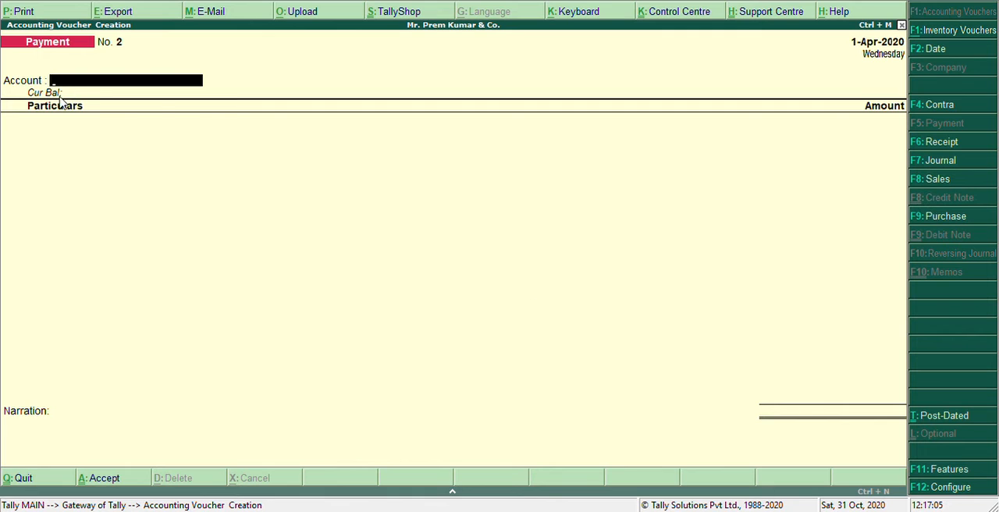
- Record a second payment voucher from Cash with 20,000 paid for Computer
text(Cas)
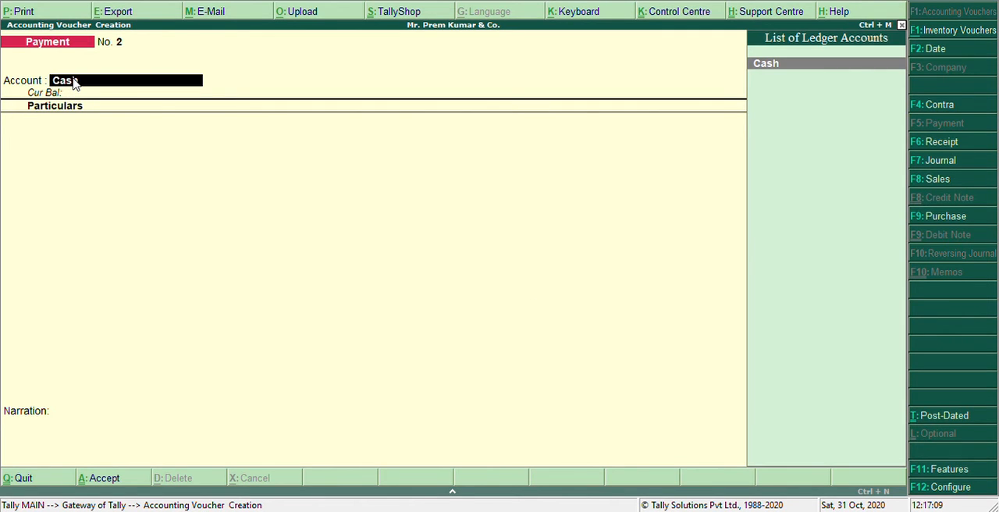
key(Return)
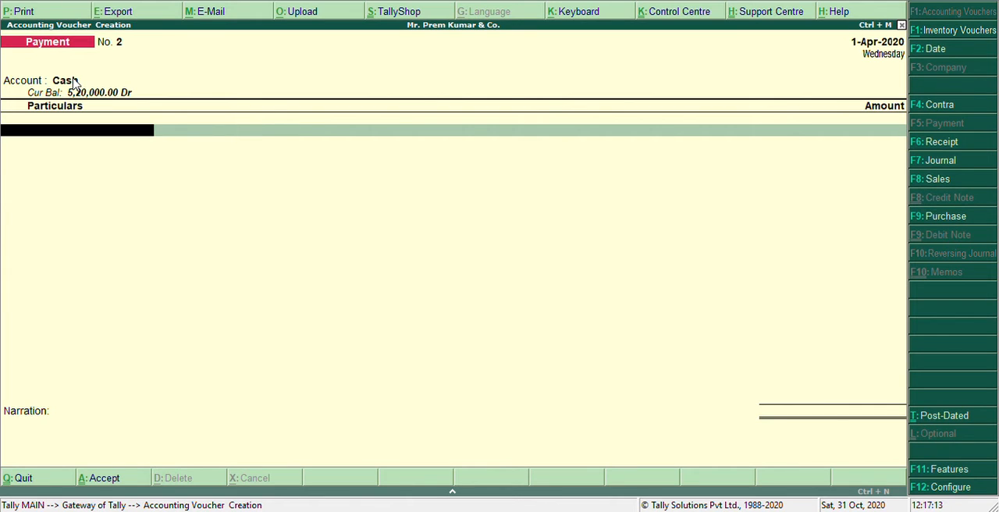
text(Compute)
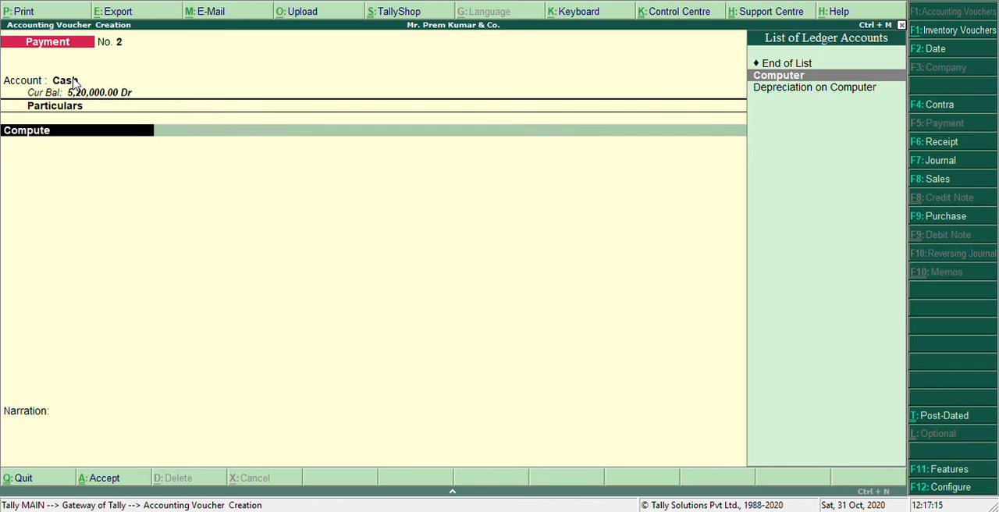
text(r)
key(Return)
text(200000)
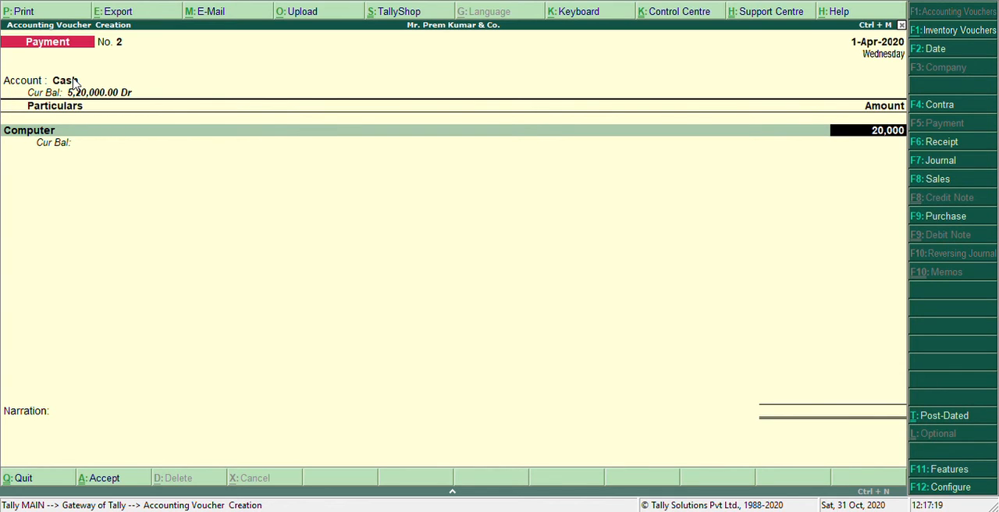
key(Return)
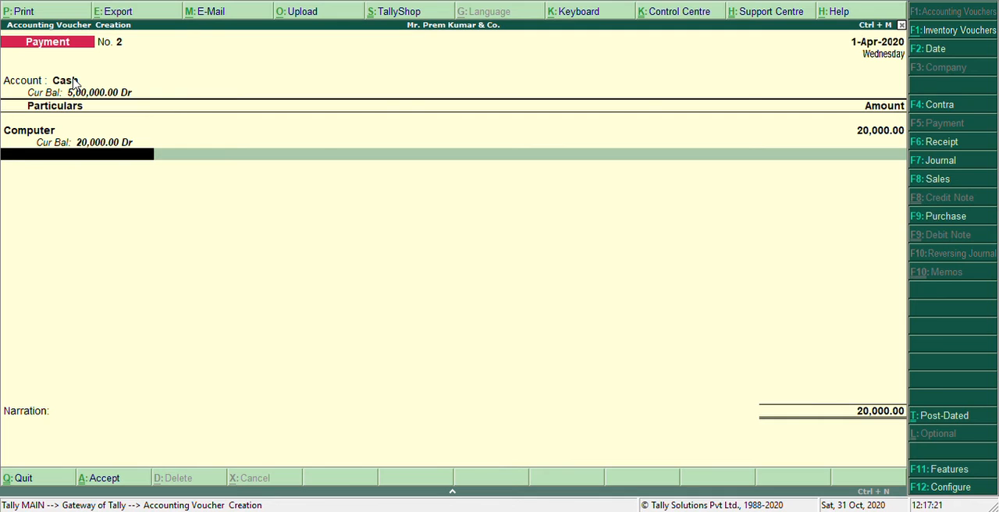
key(ctrl+a)
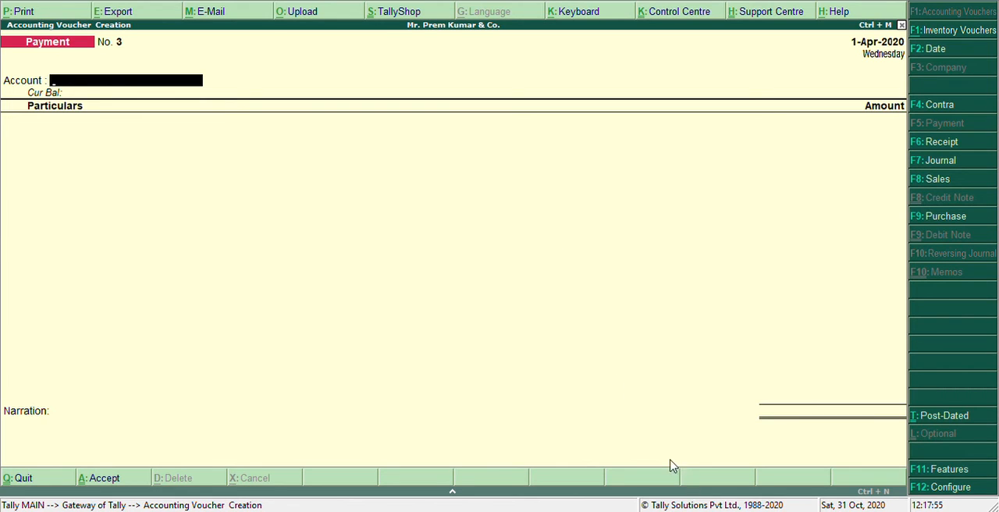
- Start a purchase voucher with HCL Ltd as the party and Purchases as the purchase ledger, leaving the invoice and supplier details at their defaults
click(942, 219)
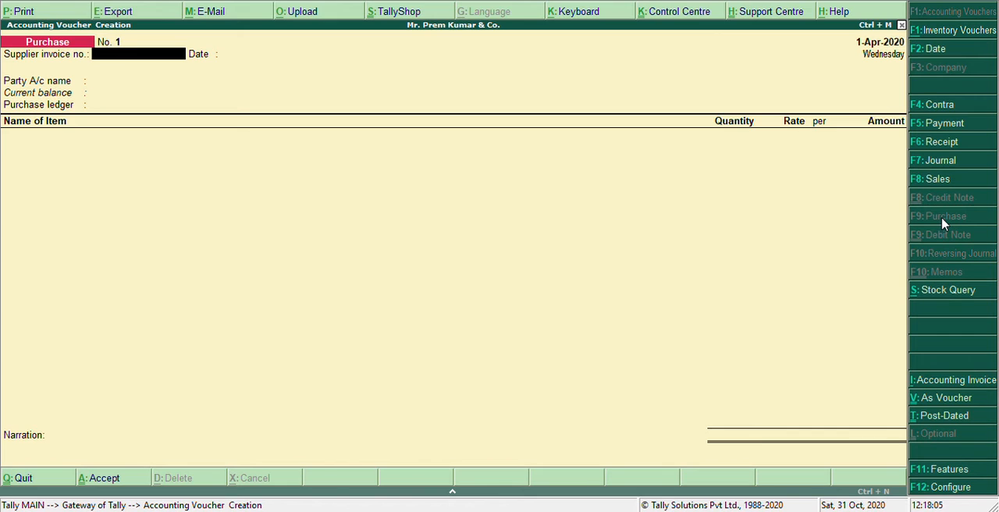
key(Return)
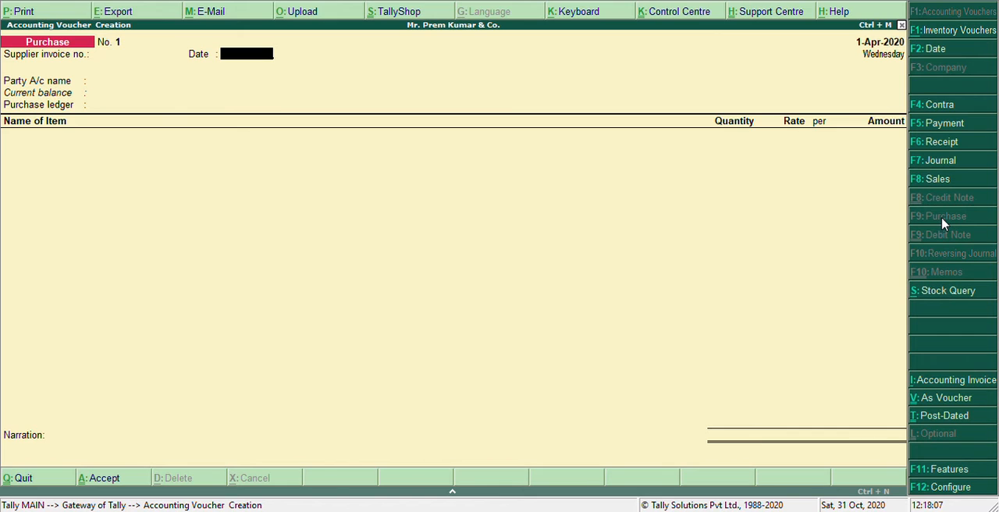
key(Return)
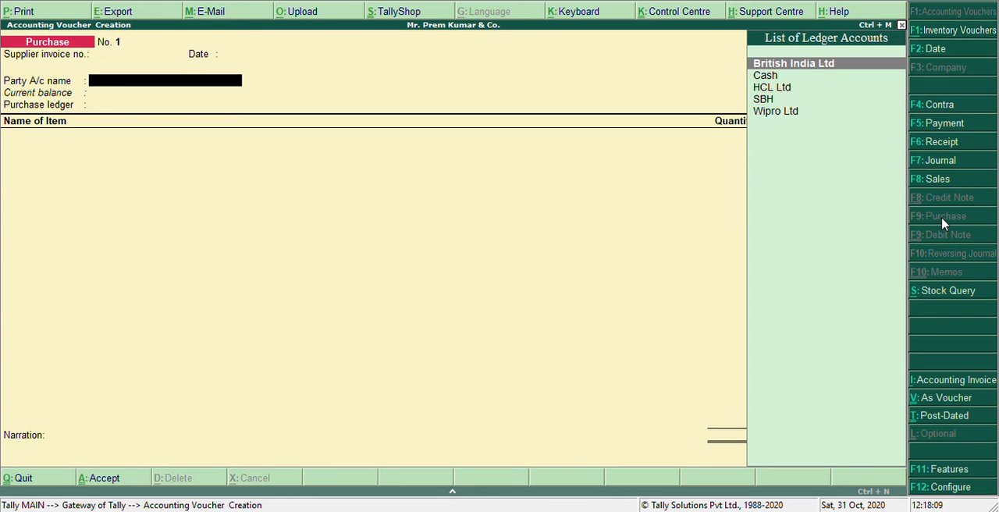
key(Down)
key(Down)
key(Return)
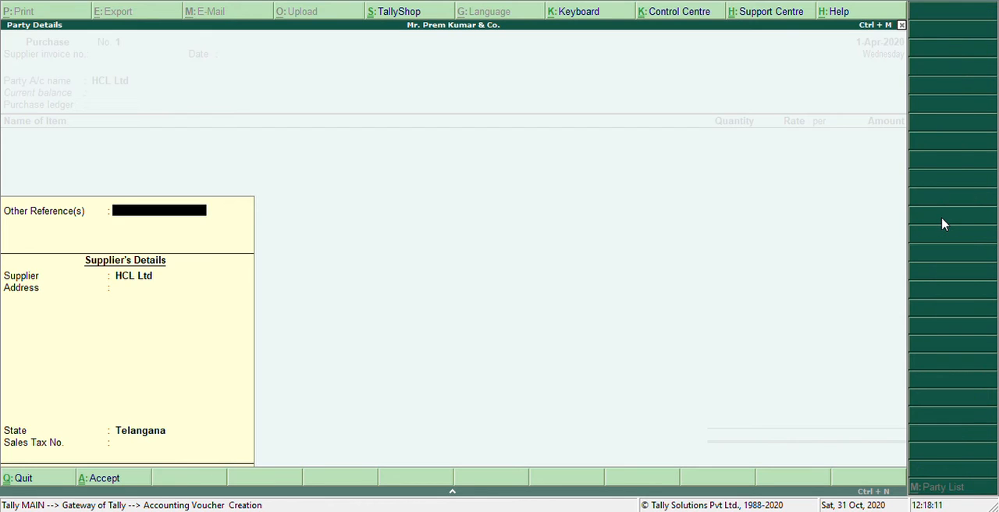
key(Return)
key(Return)
key(Return)
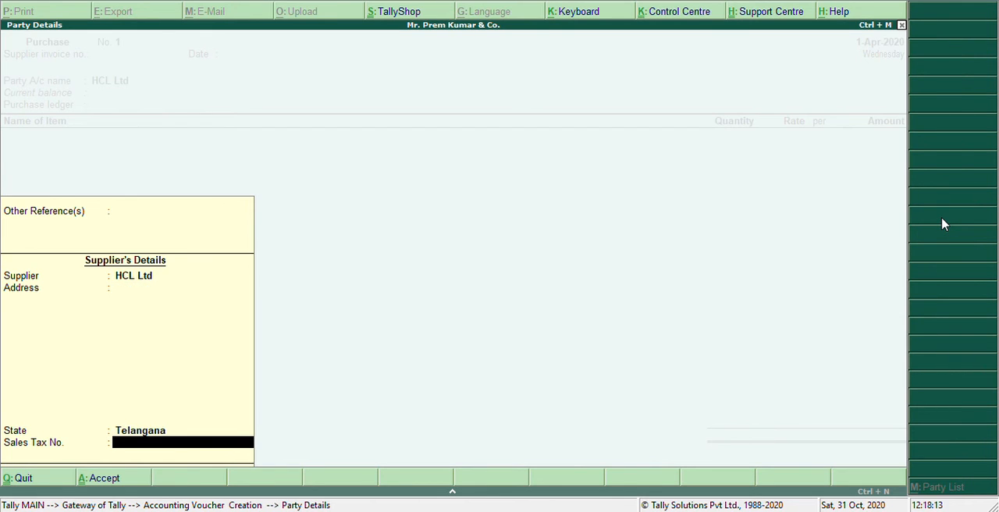
key(Return)
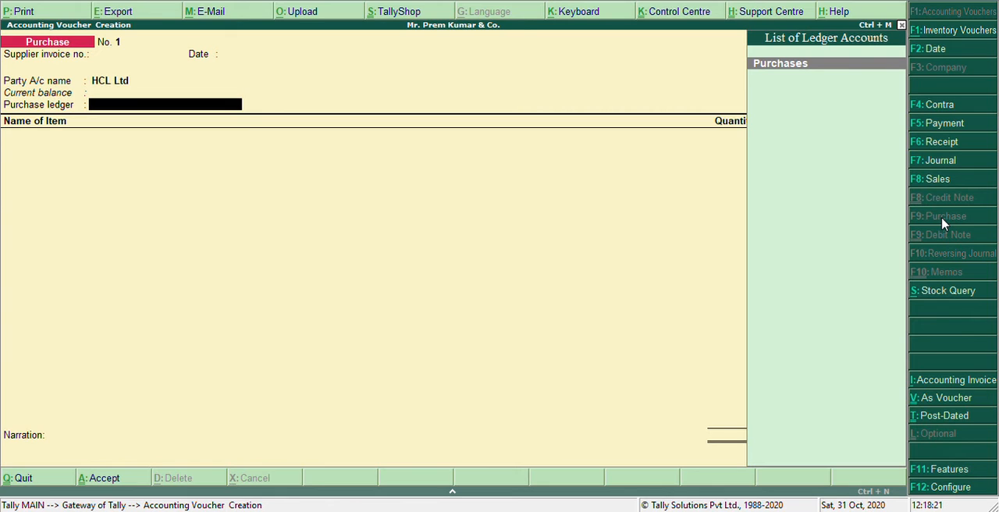
key(Return)
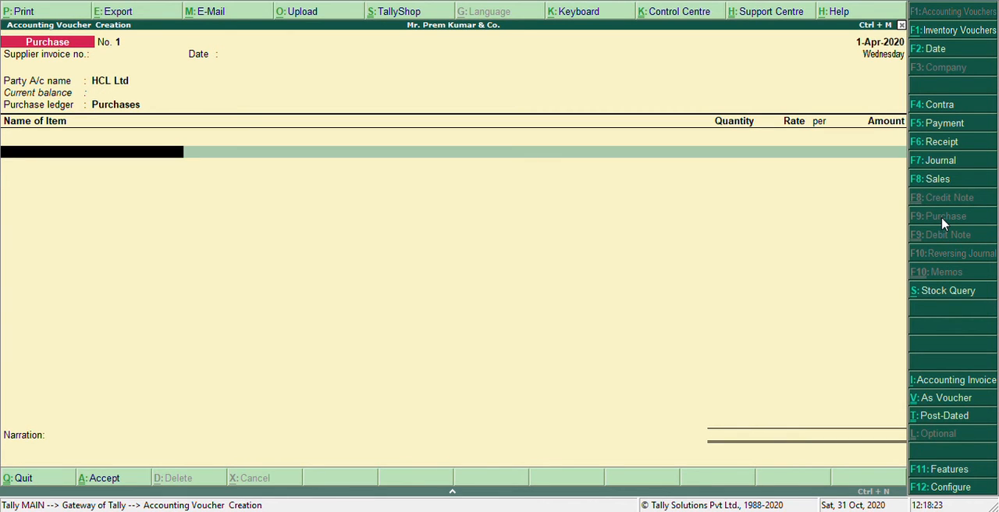
- Add 10 no of the stock item Computer at a rate of 10,000 and save the purchase voucher
text(C)
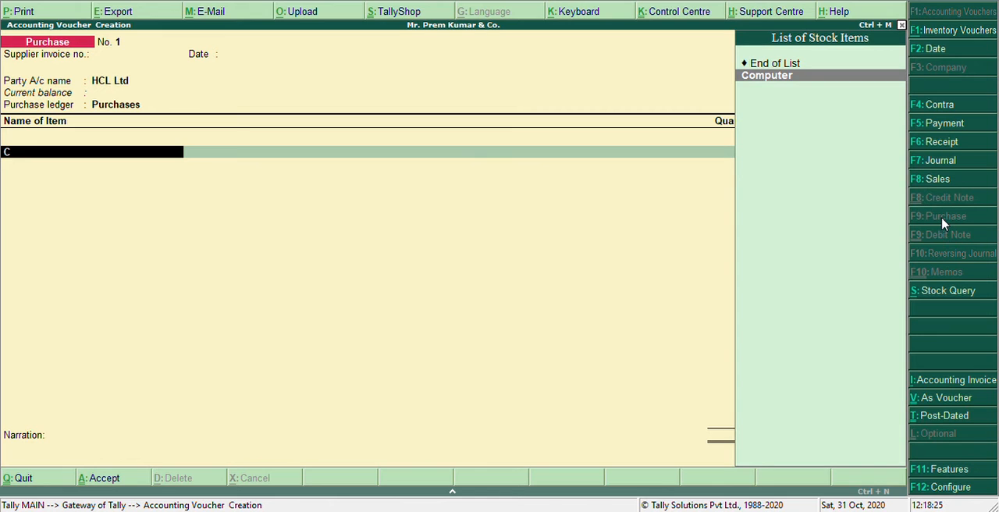
key(Return)
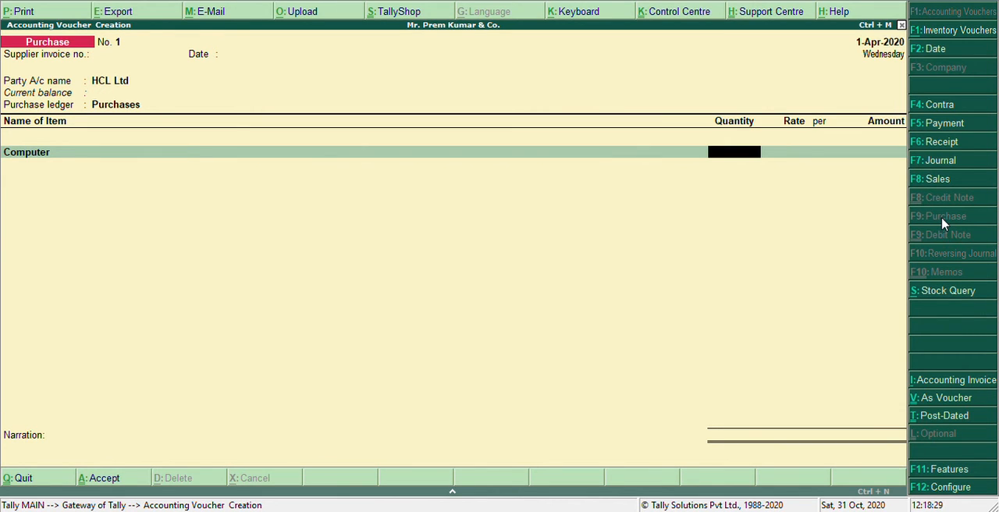
text(10)
key(Return)
text(10.00)
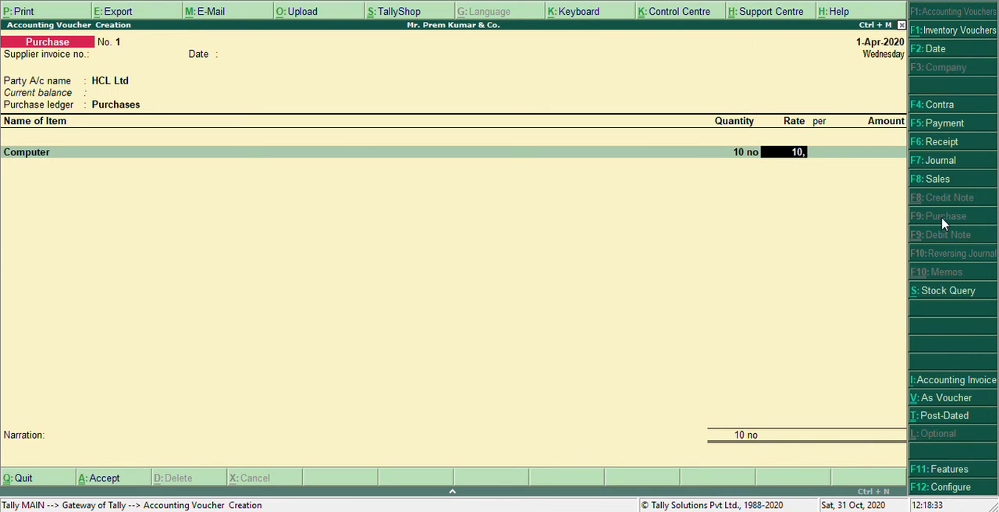
text(000)
key(Return)
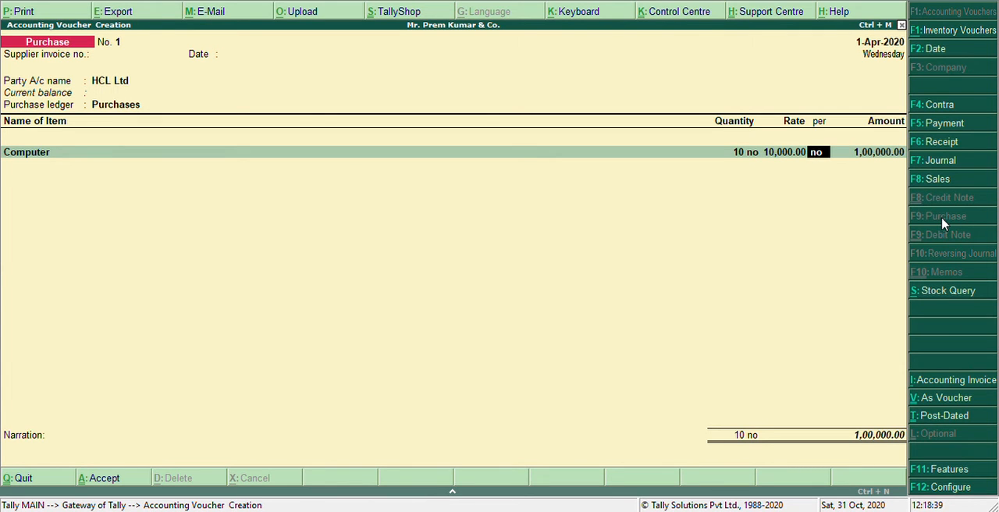
key(ctrl+a)
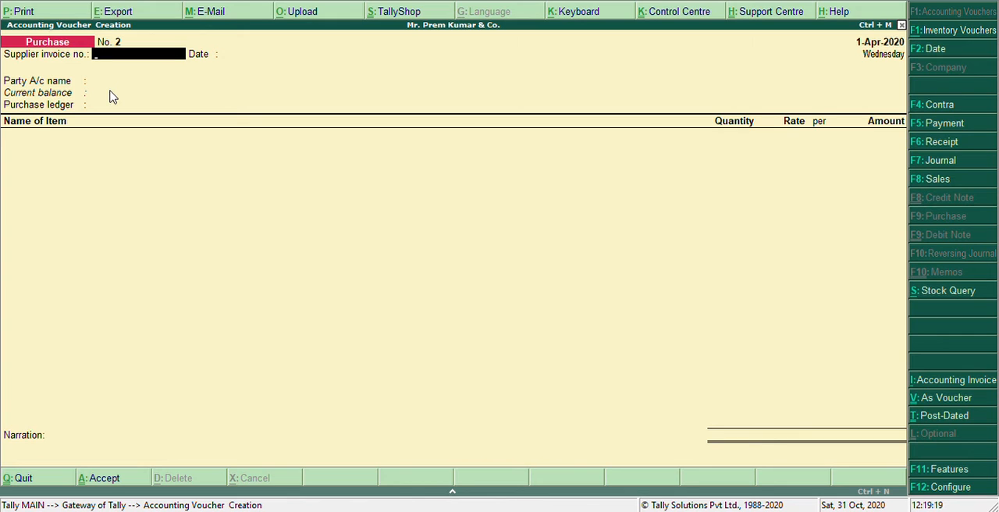
- Fill in the next purchase voucher's header with Wipro Ltd as the party and Purchases as the ledger, keeping the default supplier details
key(Return)
key(Return)
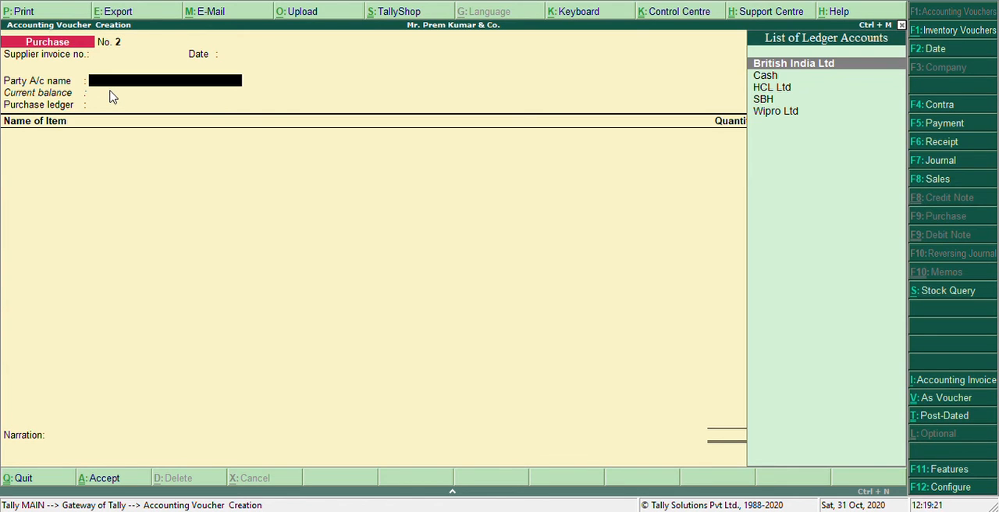
key(Down)
key(Down)
key(Down)
key(Down)
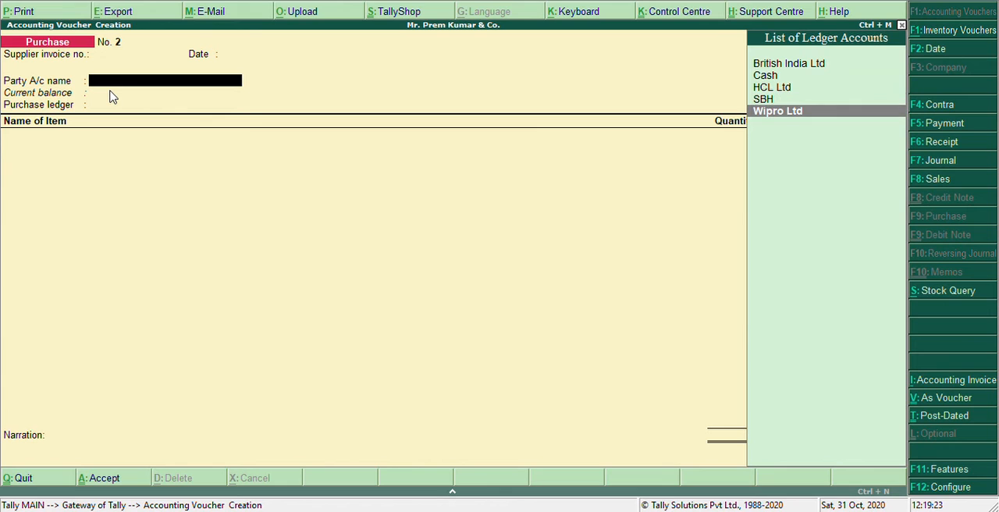
key(Return)
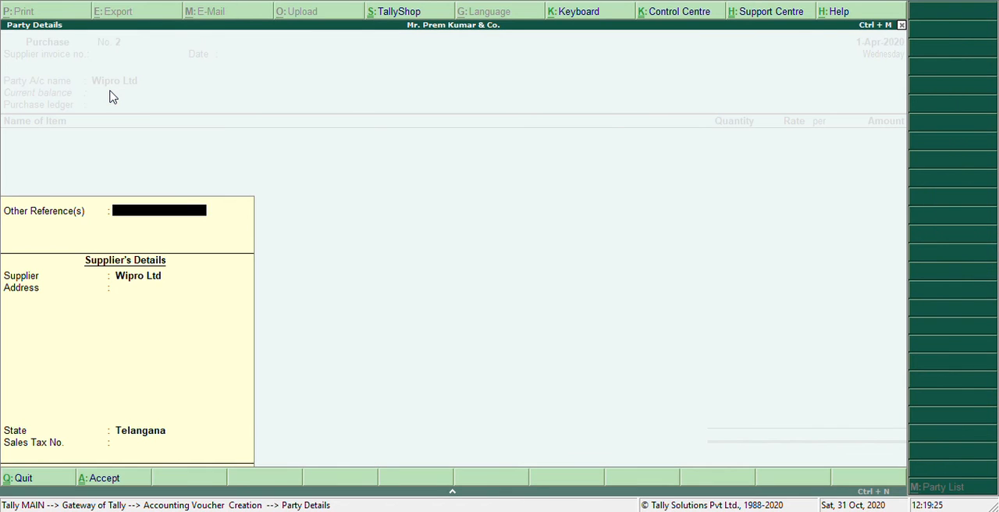
key(Return)
key(Return)
key(Return)
key(Return)
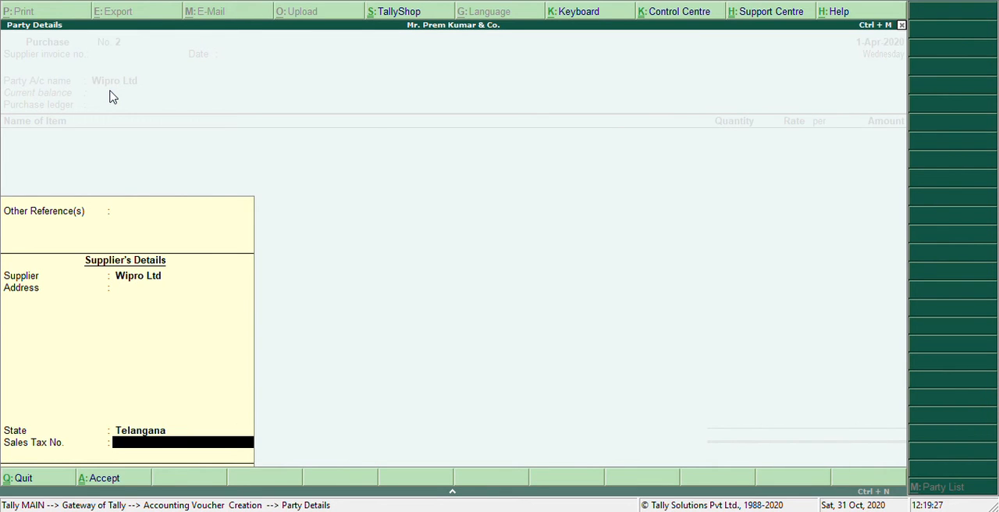
key(Return)
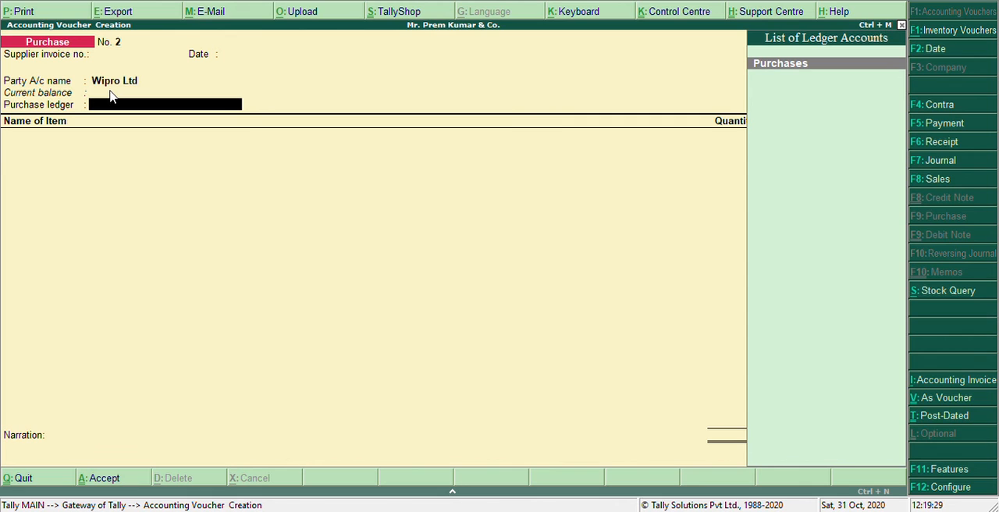
key(Return)
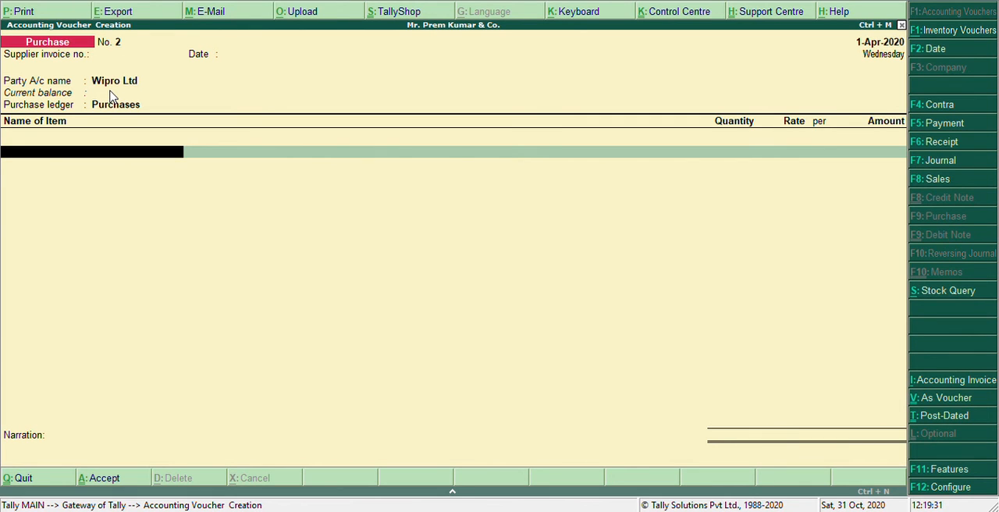
- Add 10 no of the stock item Printer at a rate of 5,000 and save the purchase voucher
text(P)
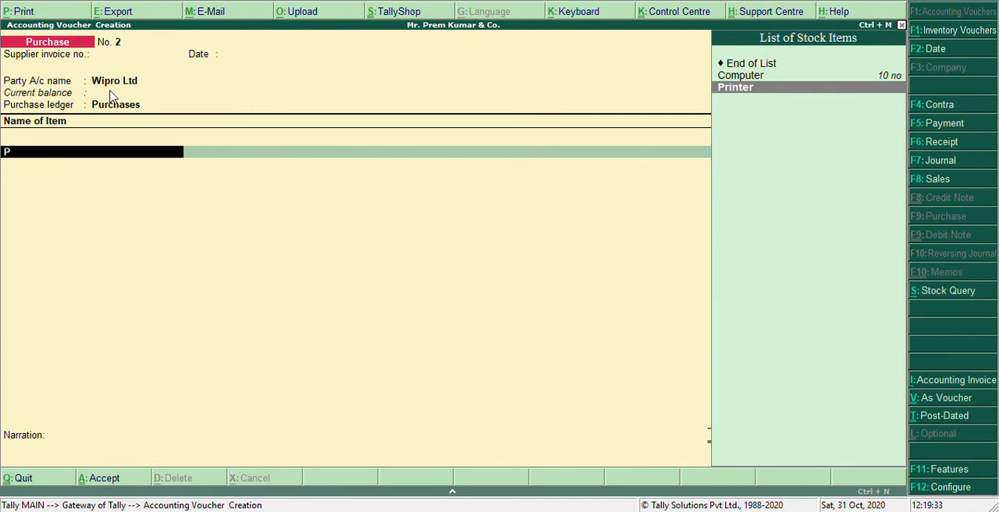
key(Return)
text(10)
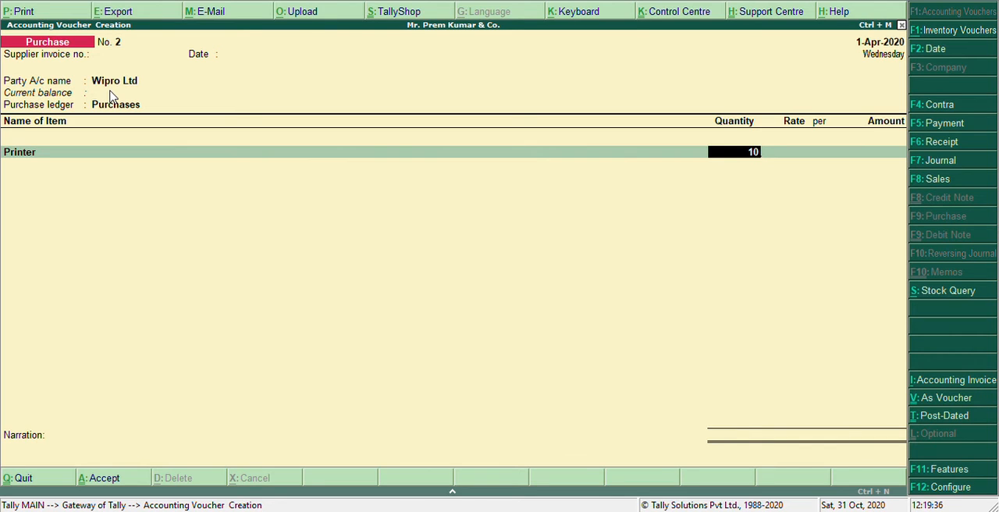
key(Return)
text(5000)
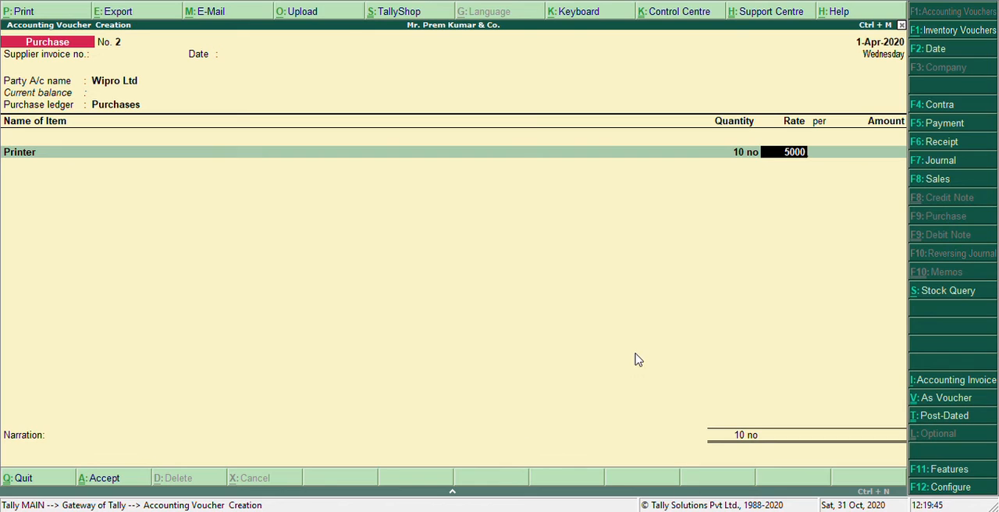
key(Return)
key(Return)
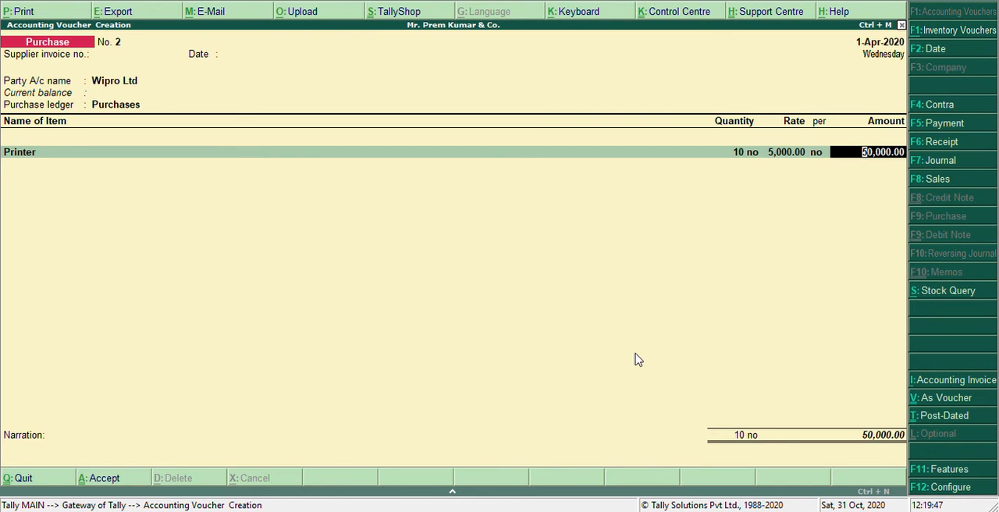
key(Return)
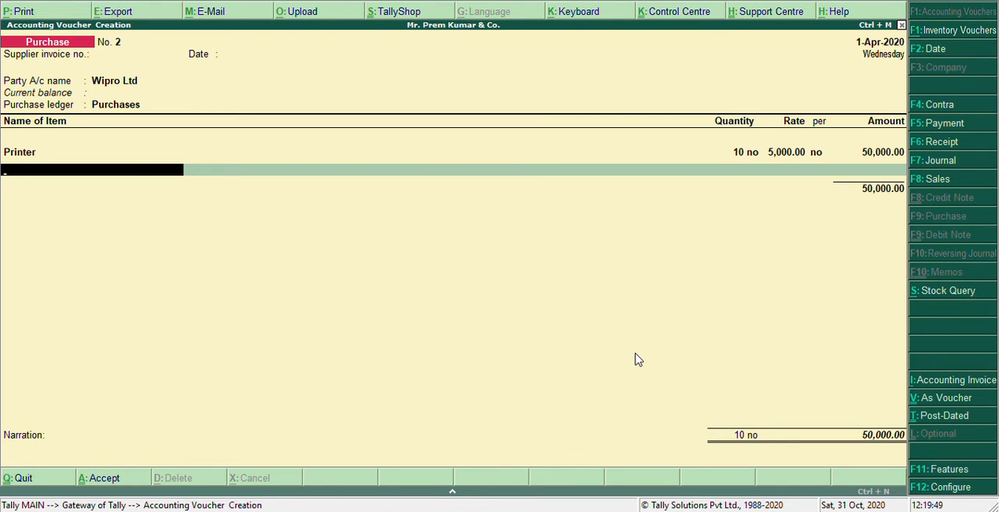
key(ctrl+a)
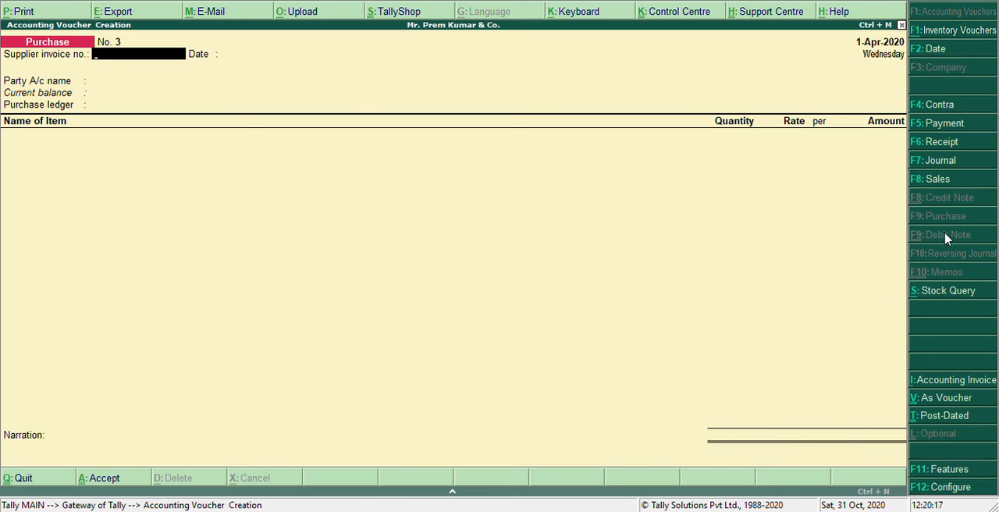
- Start a sales voucher with British India Ltd as the party and Sales as the sales ledger, leaving the reference and party details at their defaults
click(941, 180)
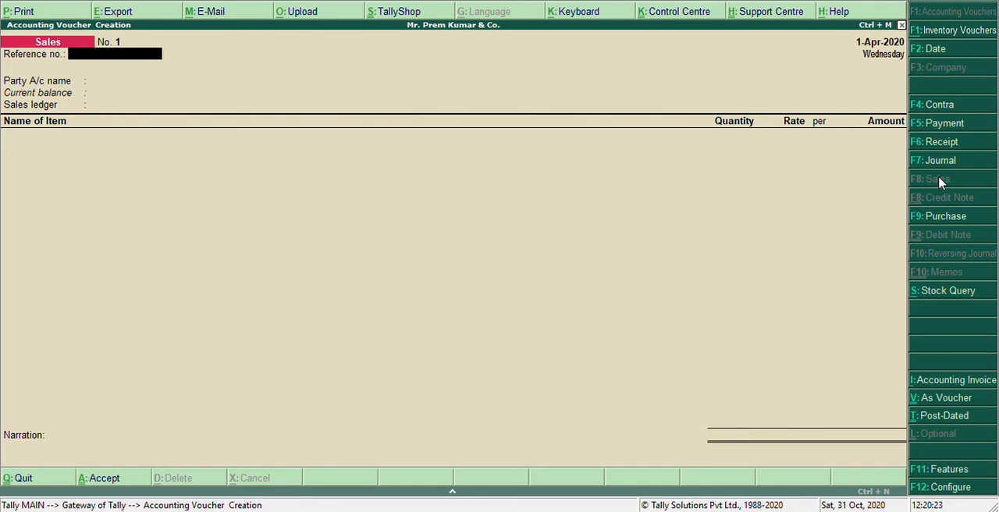
key(Return)
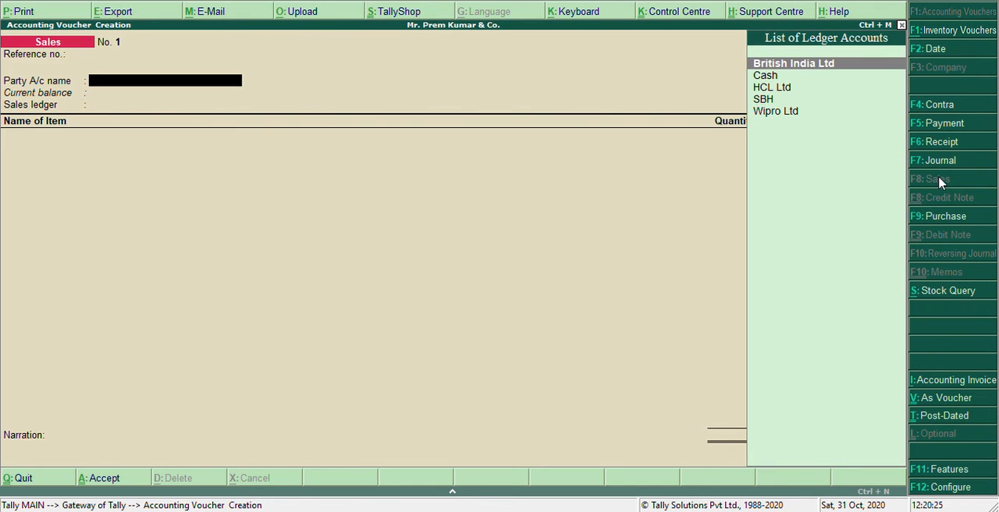
key(Return)
key(Return)
key(Return)
key(Return)
key(Return)
key(Return)
key(Return)
key(Return)
key(Return)
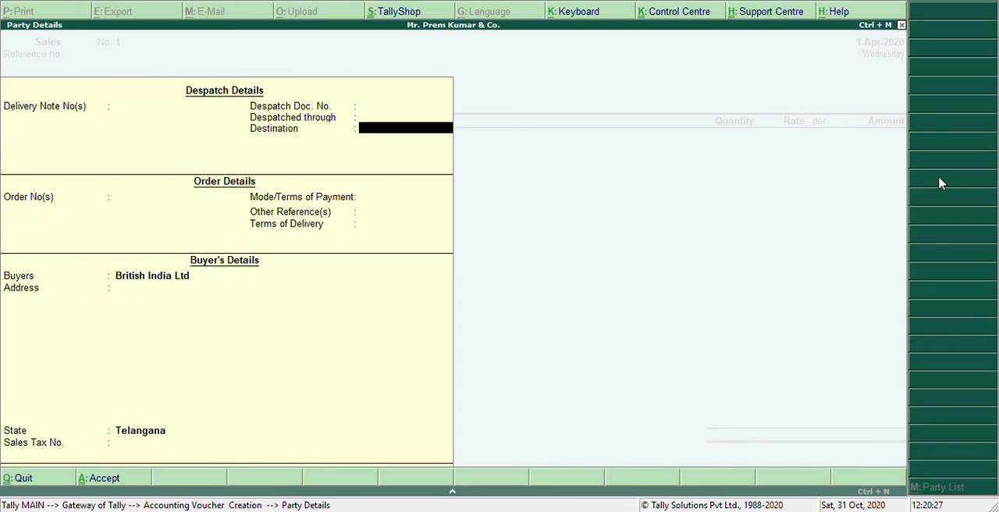
key(Return)
key(Return)
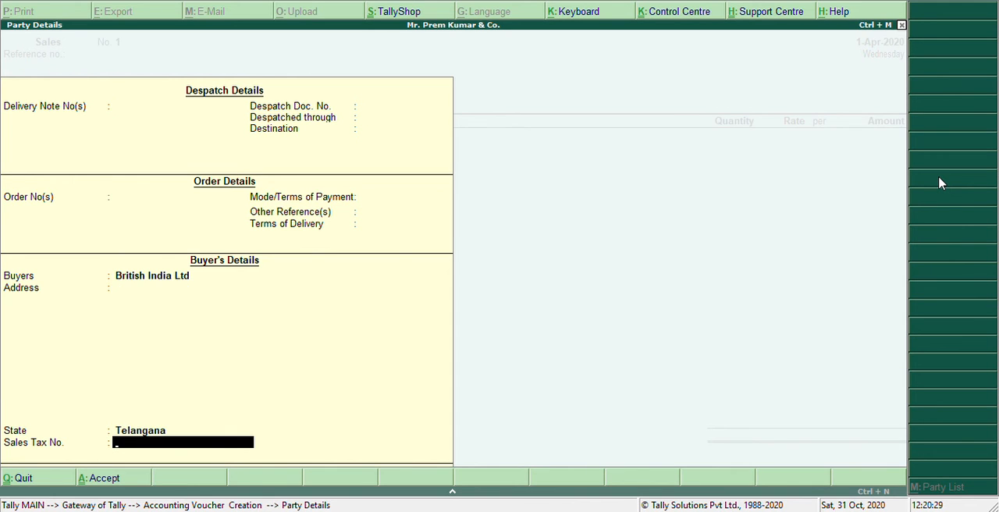
key(Return)
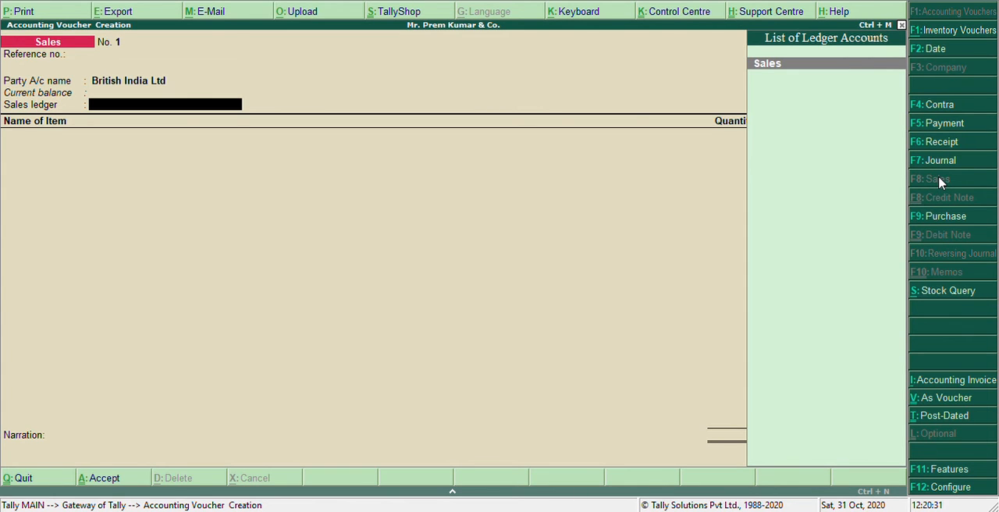
key(Return)
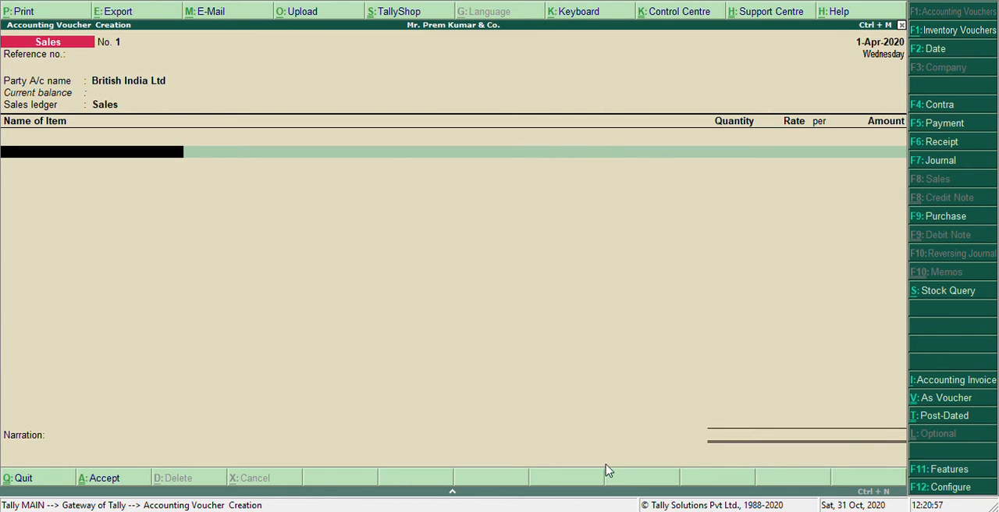
- Add 10 no of the stock item Computer at a rate of 12,500 and save the sales voucher
text(Com)
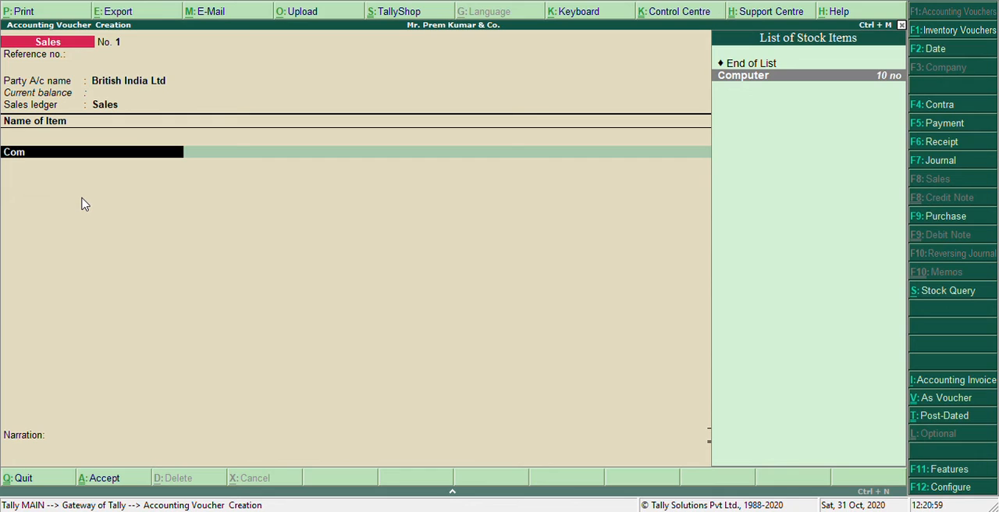
key(Return)
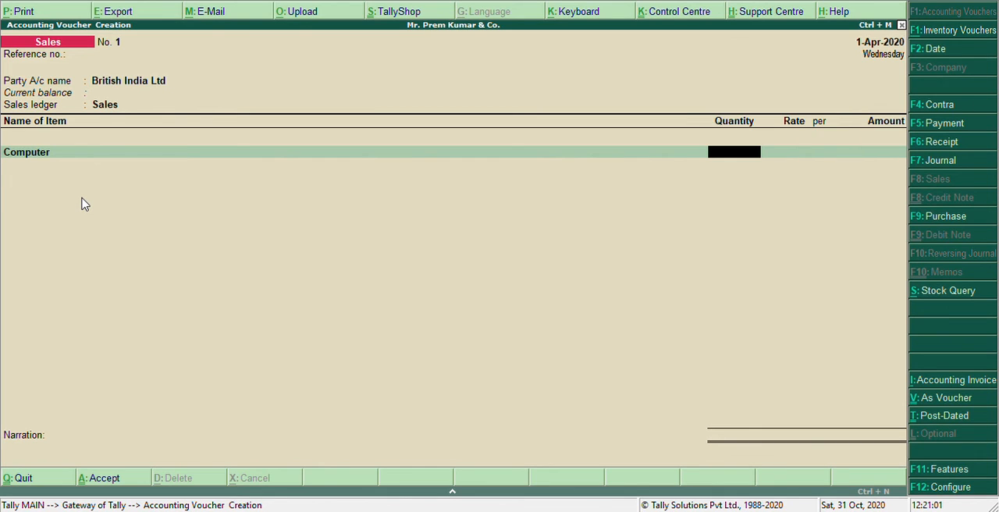
text(10)
key(Return)
text(12500)
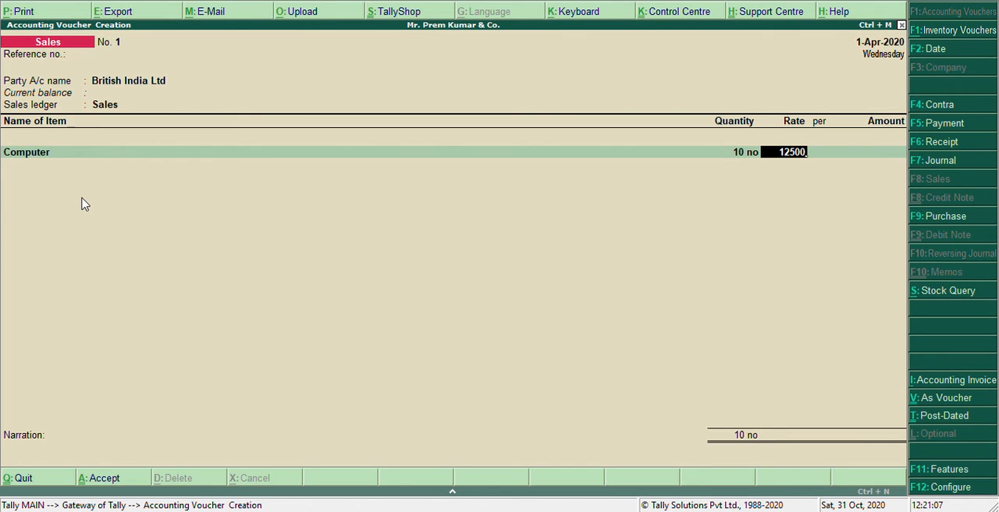
key(Return)
key(Return)
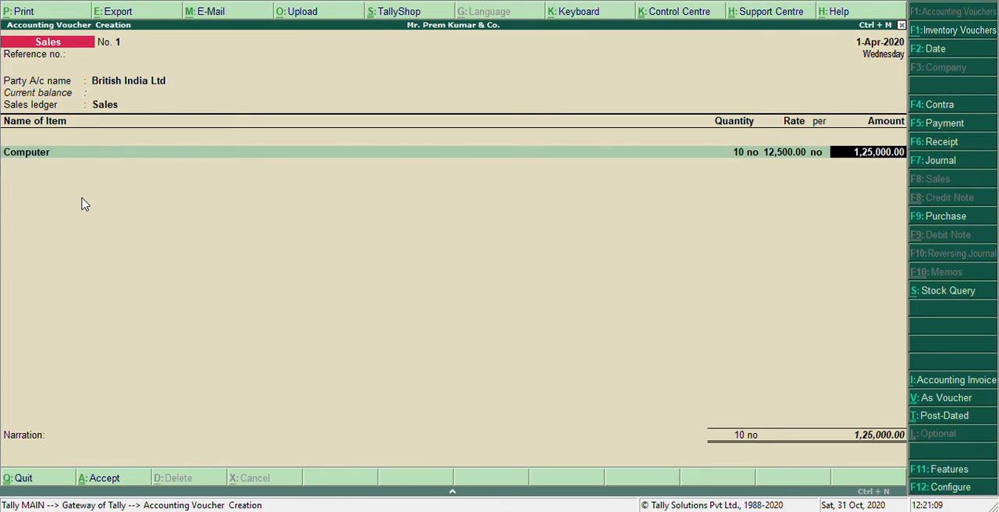
key(ctrl+a)
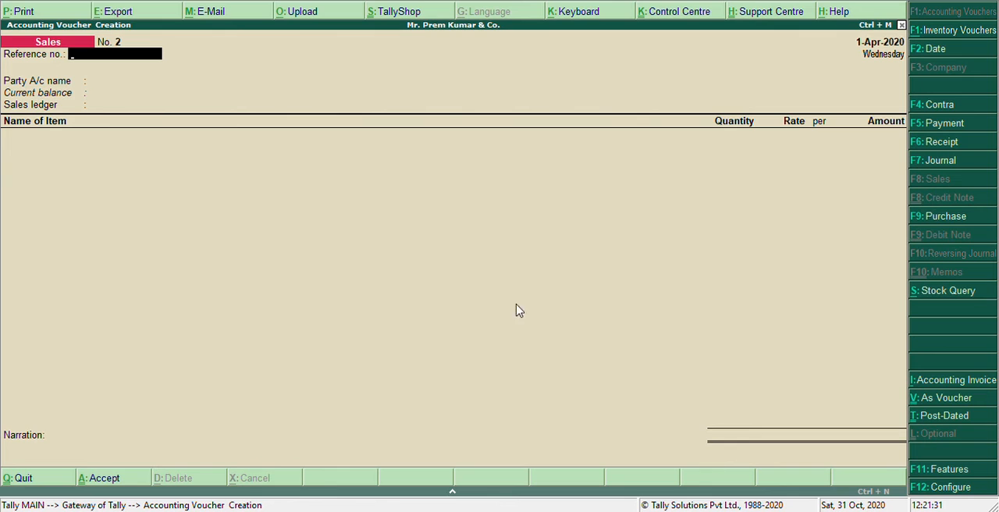
- Record a receipt voucher into the Cash account with 1,20,000 received from British India Ltd
click(942, 141)
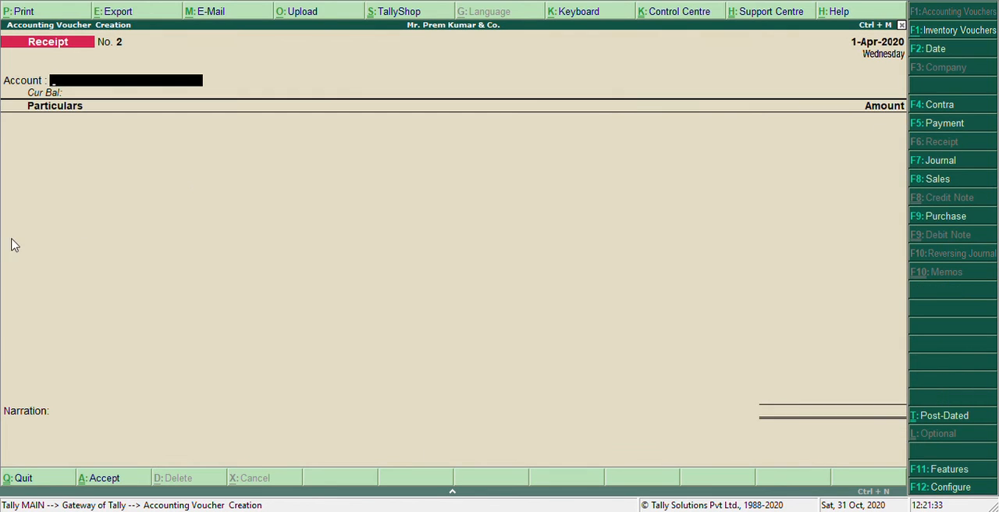
text(Cas)
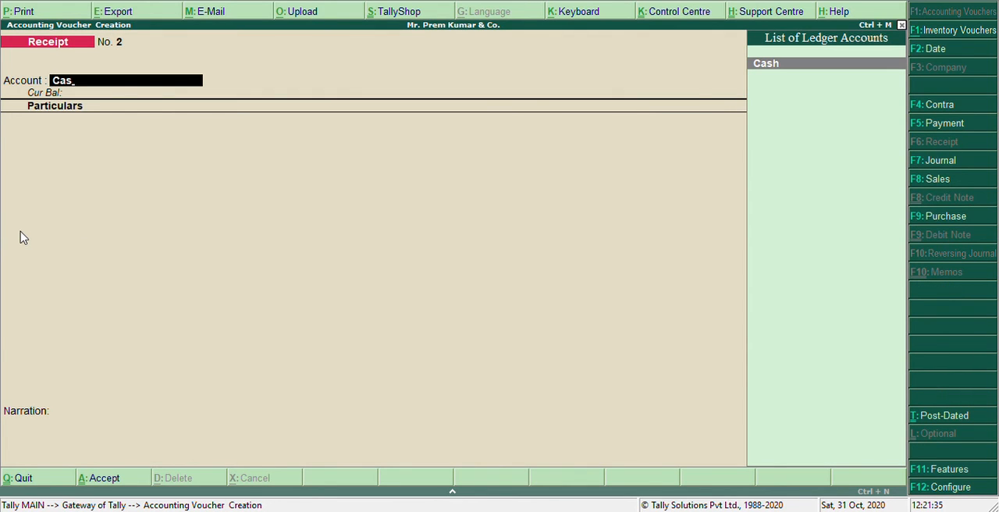
key(Return)
text(Br)
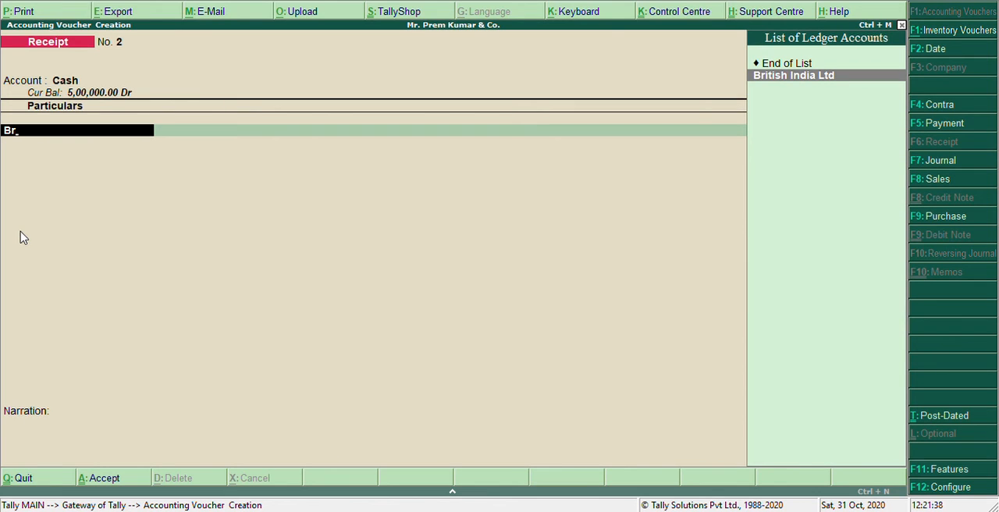
key(Return)
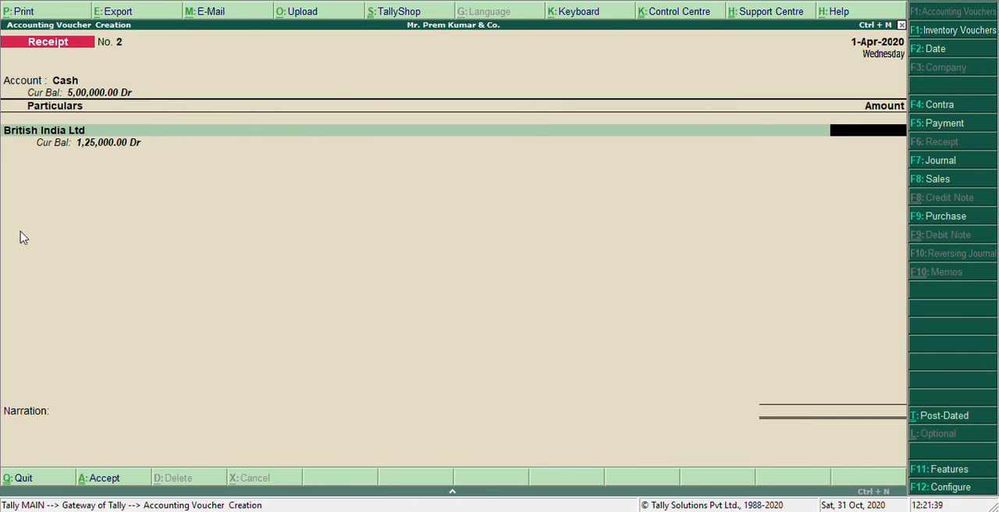
text(12)
key(BackSpace)
text(20000)
key(Return)
key(Return)
key(Return)
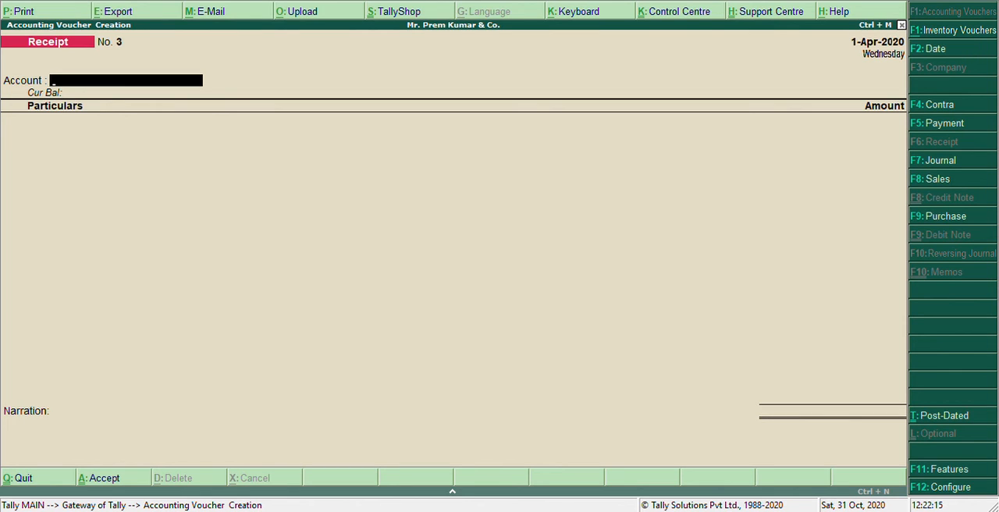
- Start another sales voucher with Cash as the party and Sales as the sales ledger, keeping the default despatch, order and buyer details
click(937, 181)
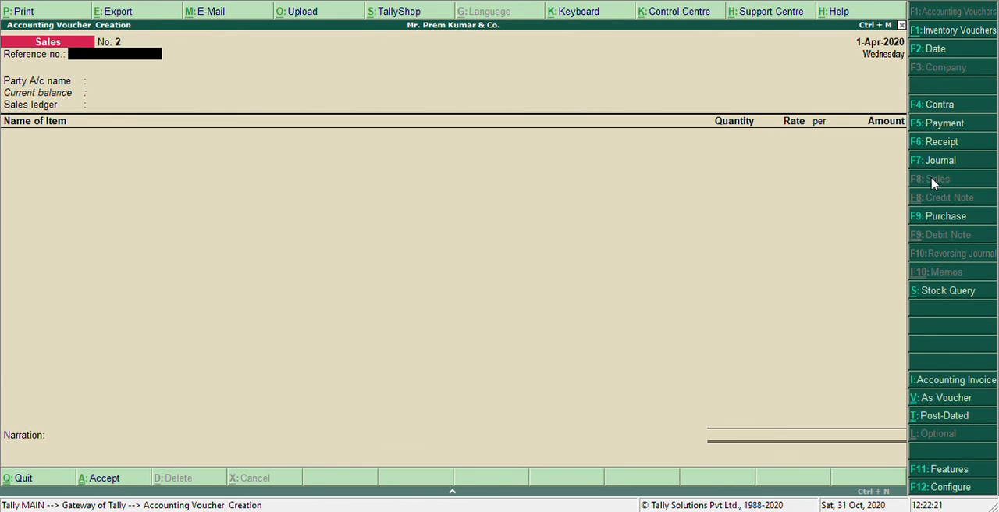
key(Return)
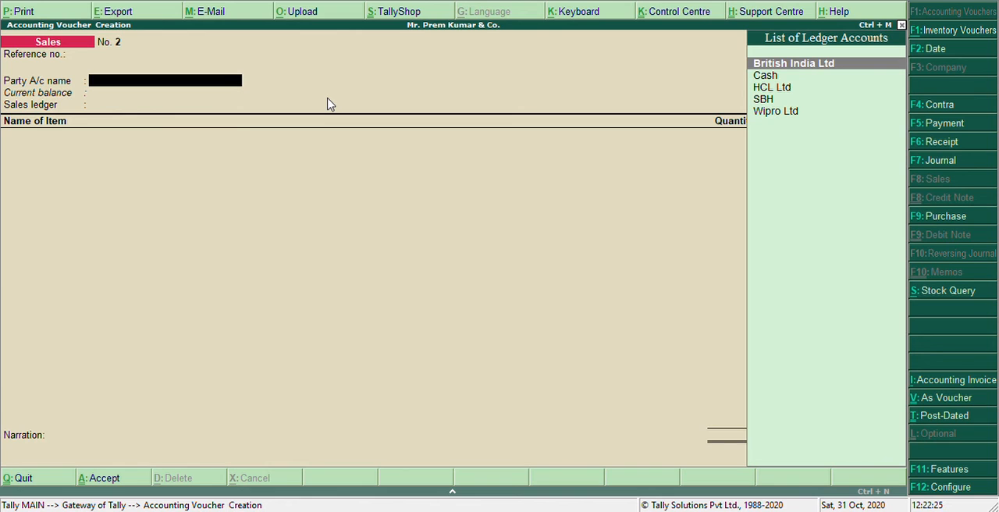
key(Down)
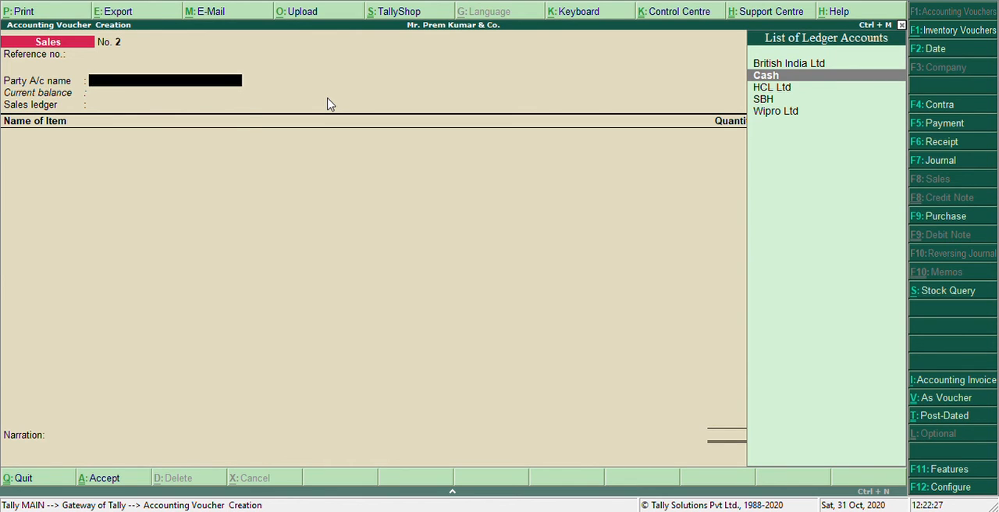
key(Return)
key(Return)
key(Return)
key(Return)
key(Return)
key(Return)
key(Return)
key(Return)
key(Return)
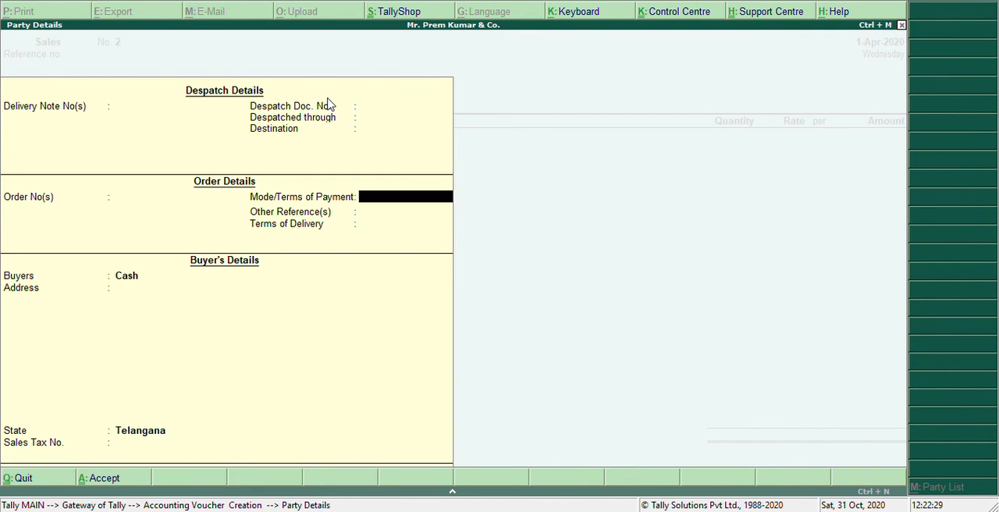
key(Return)
key(Return)
key(Return)
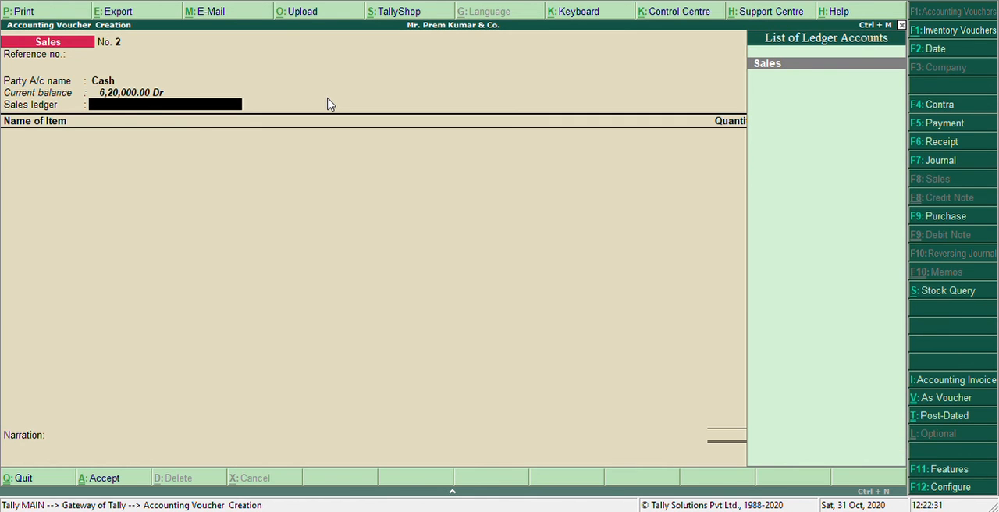
key(Return)
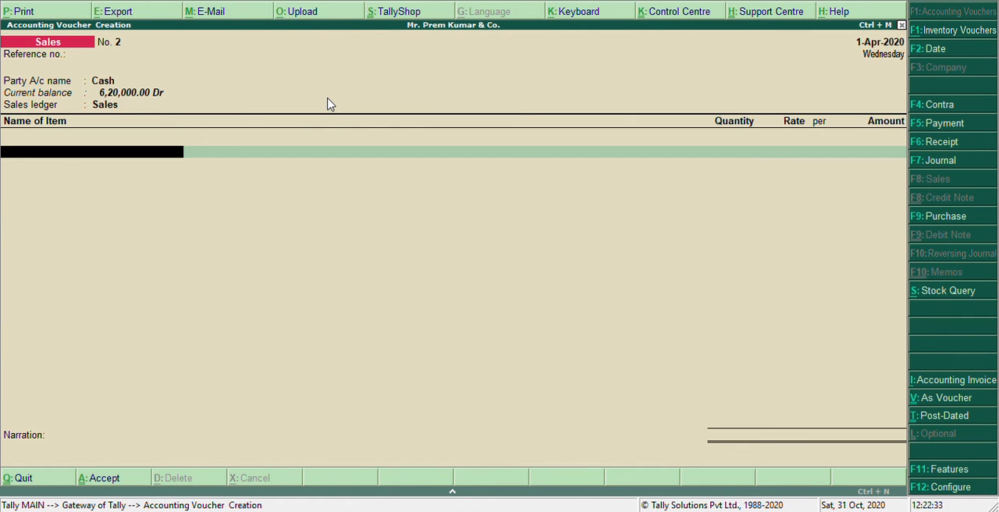
- Add 9 no of the stock item Printer at a rate of 6,500 and save the cash sales voucher
text(Pr)
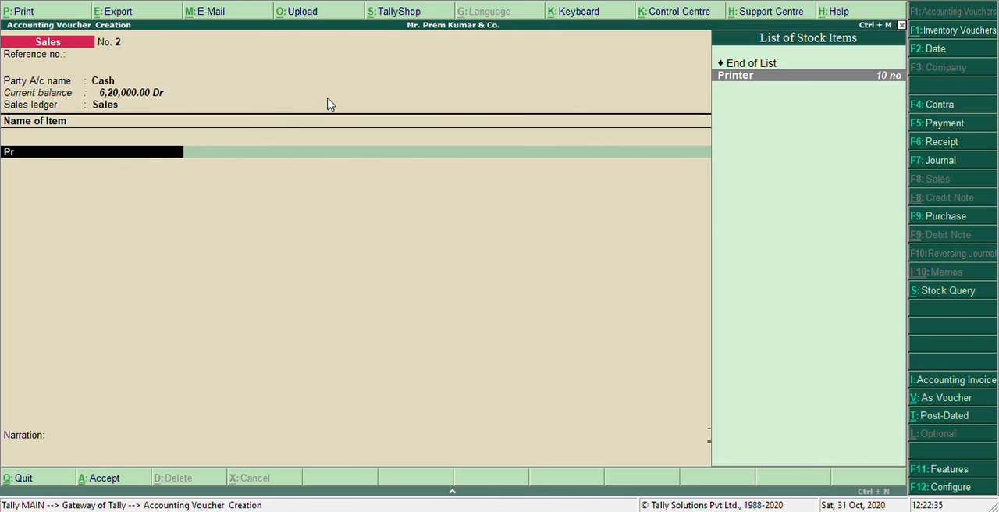
text(i)
key(Return)
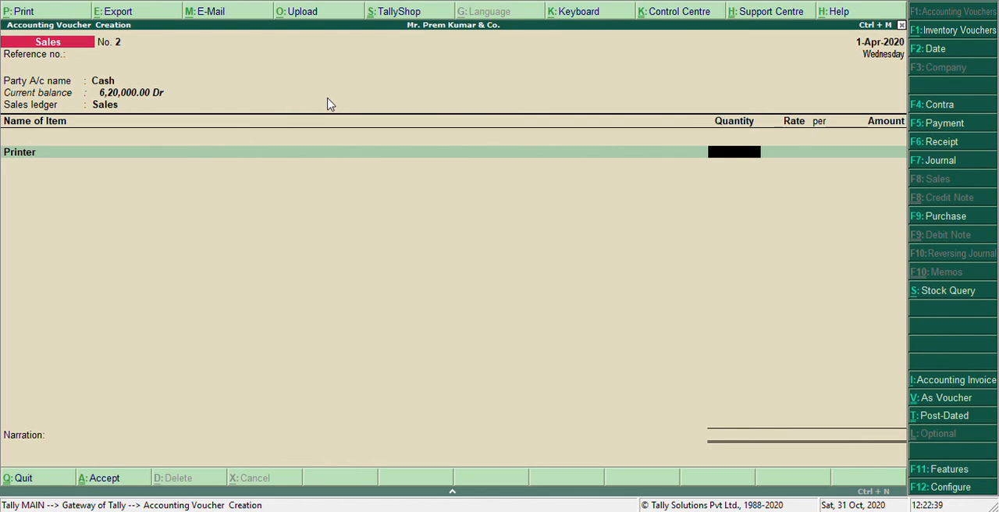
text(9)
key(Return)
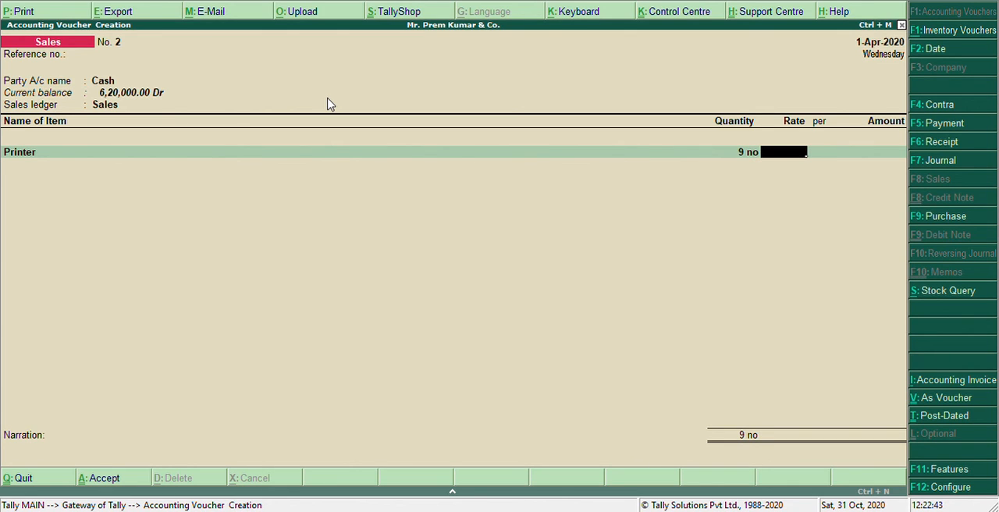
text(6,)
text(500)
key(Return)
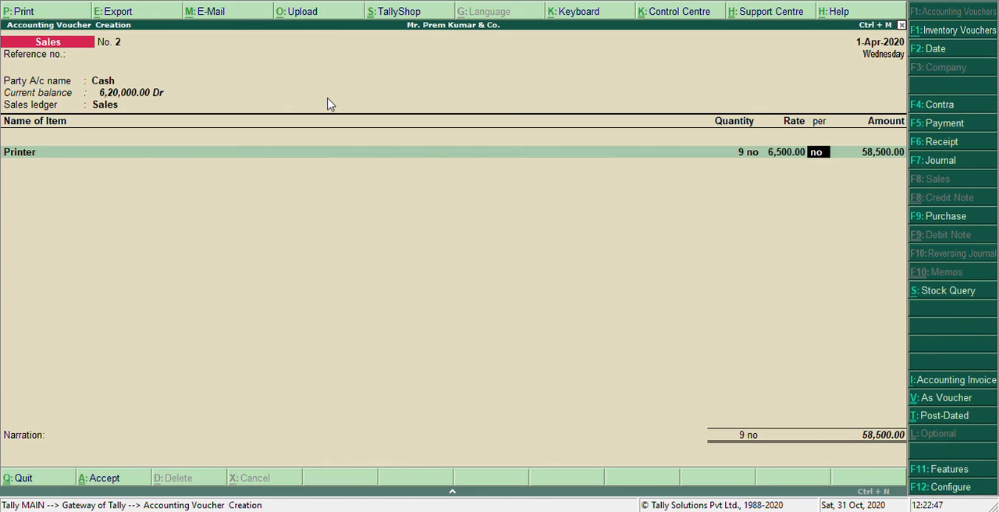
key(Return)
key(Return)
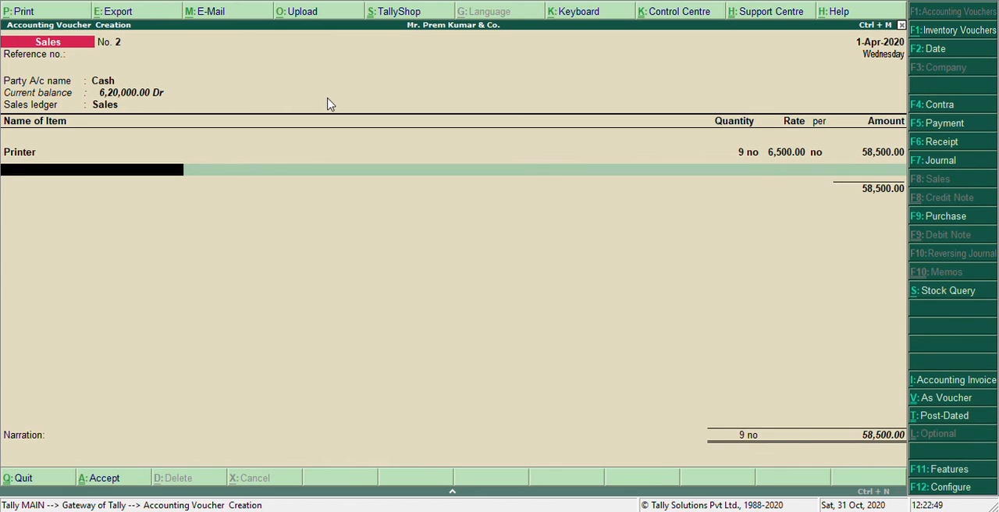
key(ctrl+a)
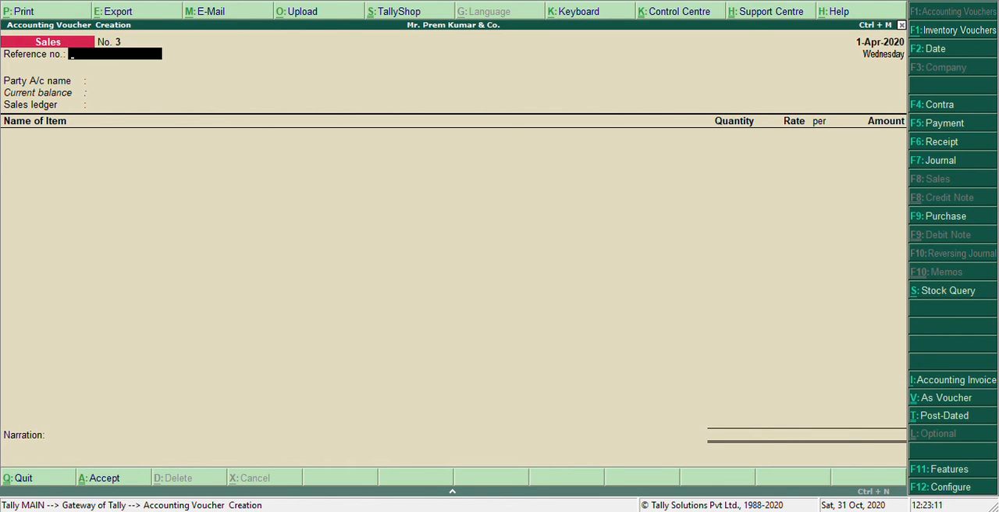
- Record a payment voucher from the Cash account paying 1,00,000 to HCL Ltd
click(947, 125)
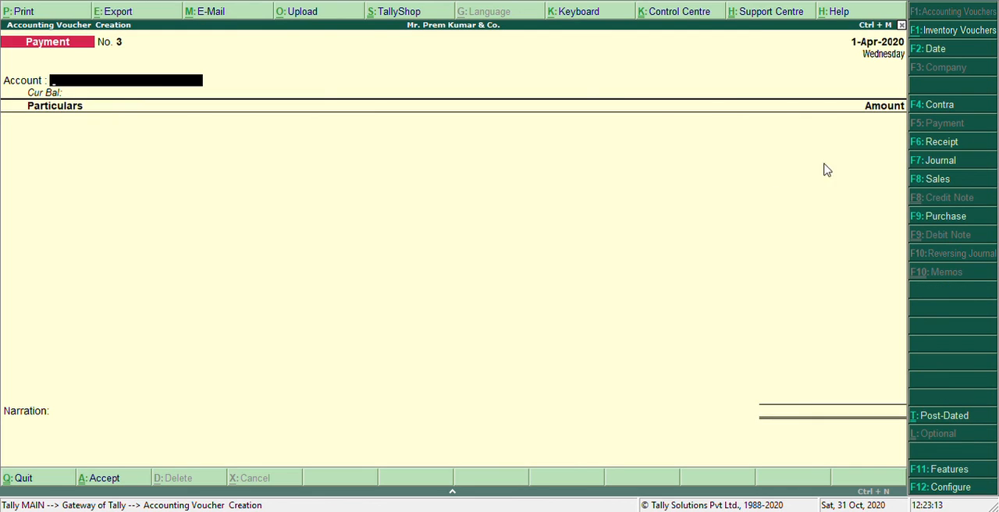
text(C)
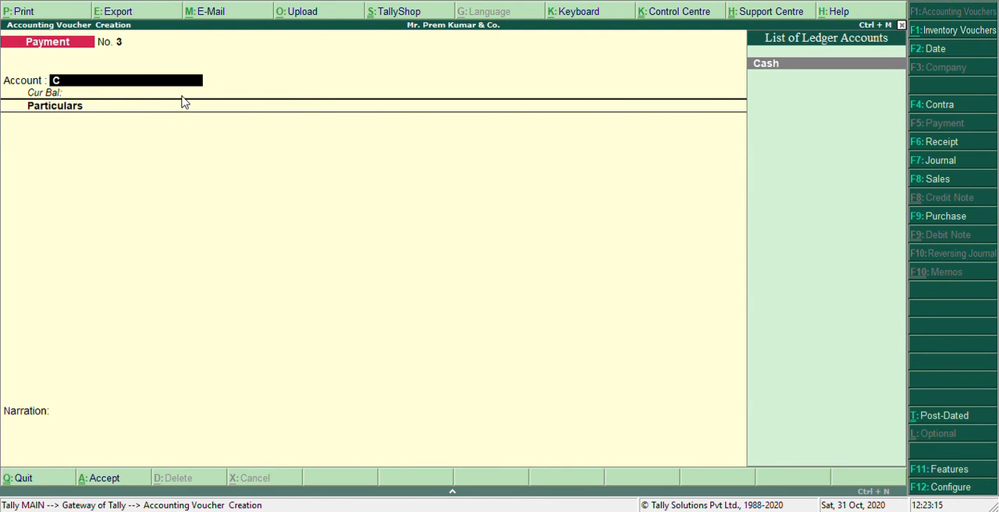
key(Return)
text(H)
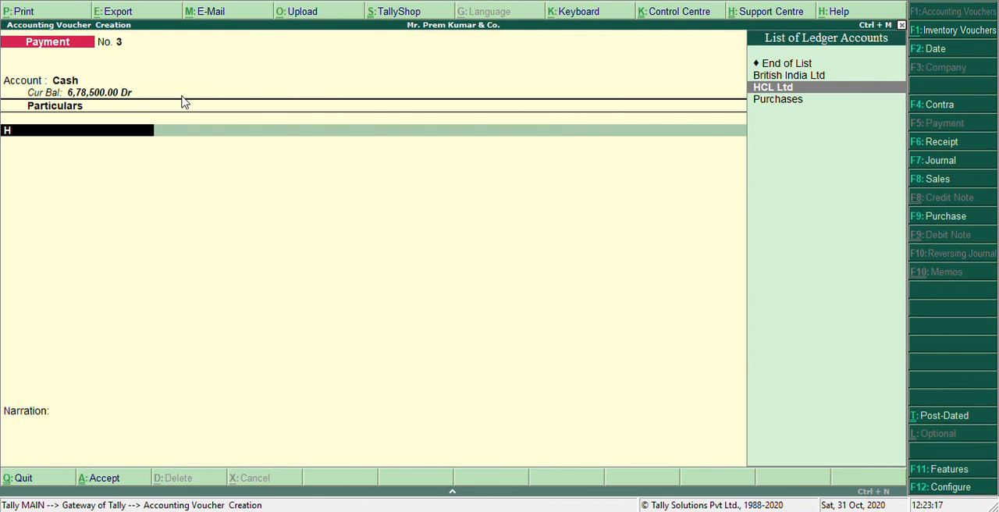
key(Return)
text(1,00,000)
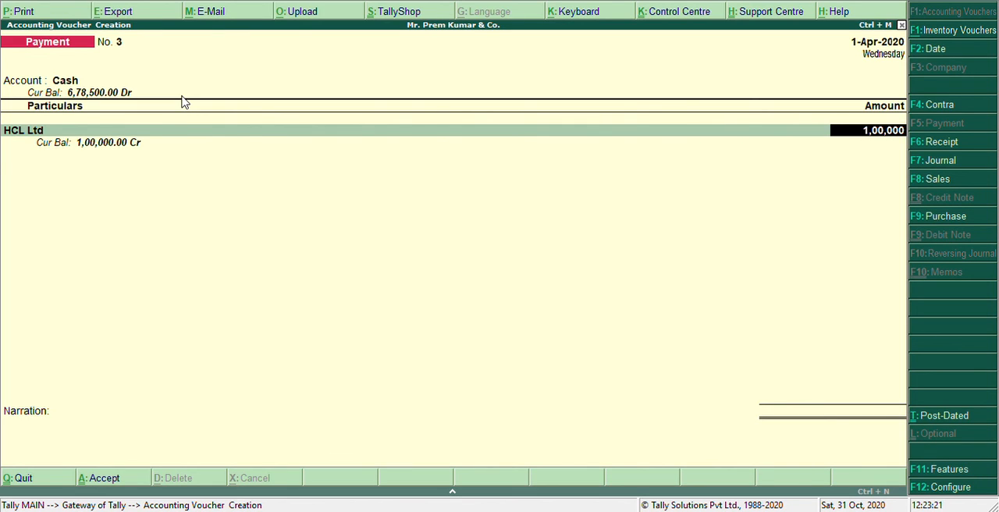
key(Return)
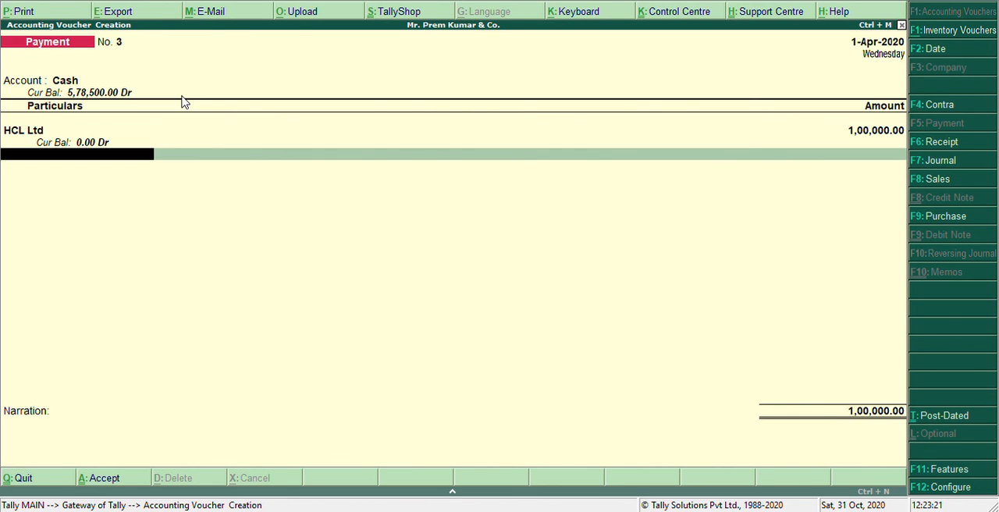
key(Return)
key(Return)
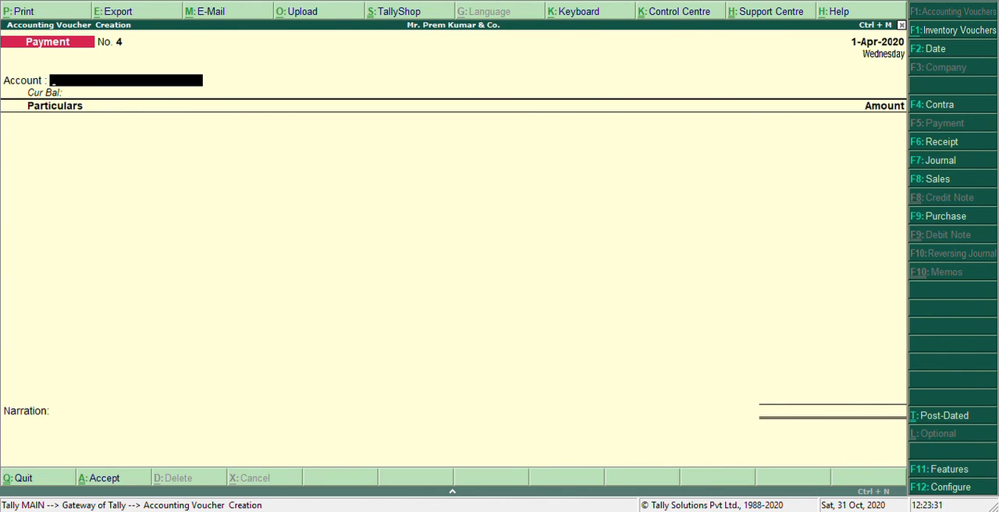
- Record another payment voucher from the Cash account paying 50,000 to Wipro Ltd
text(C)
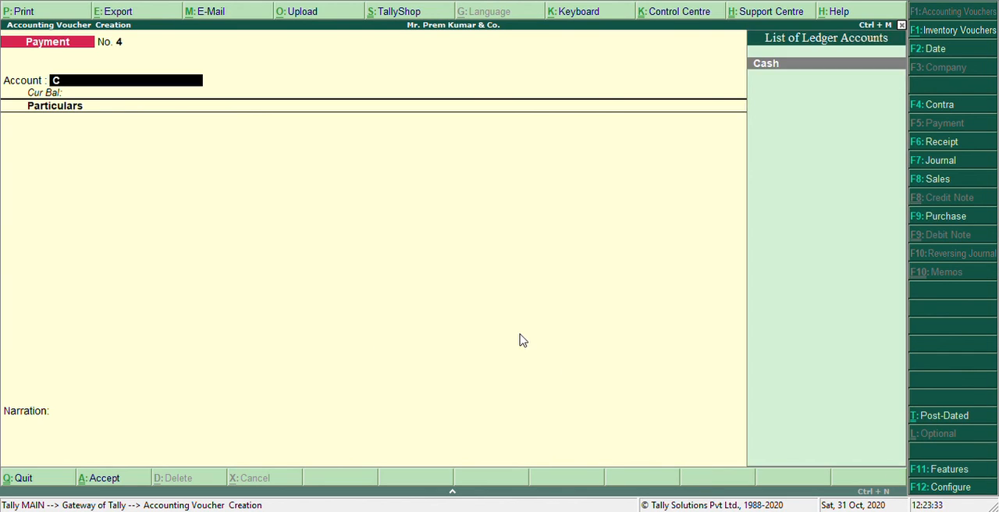
text(as)
key(Return)
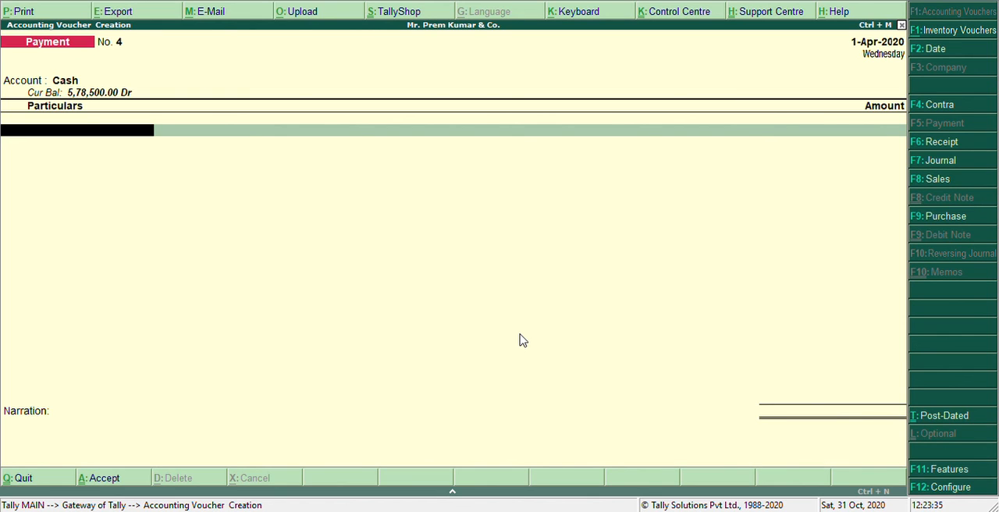
text(Wi)
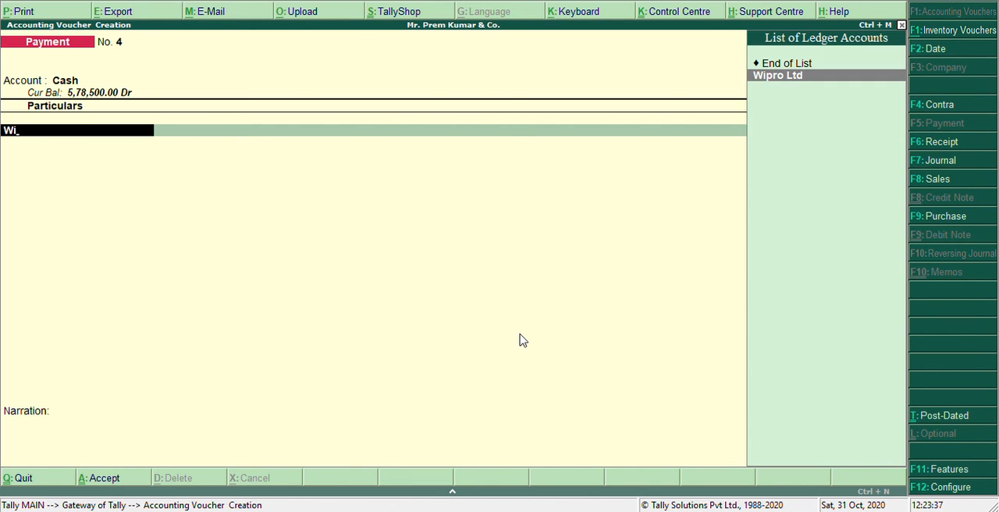
key(Return)
text(500000)
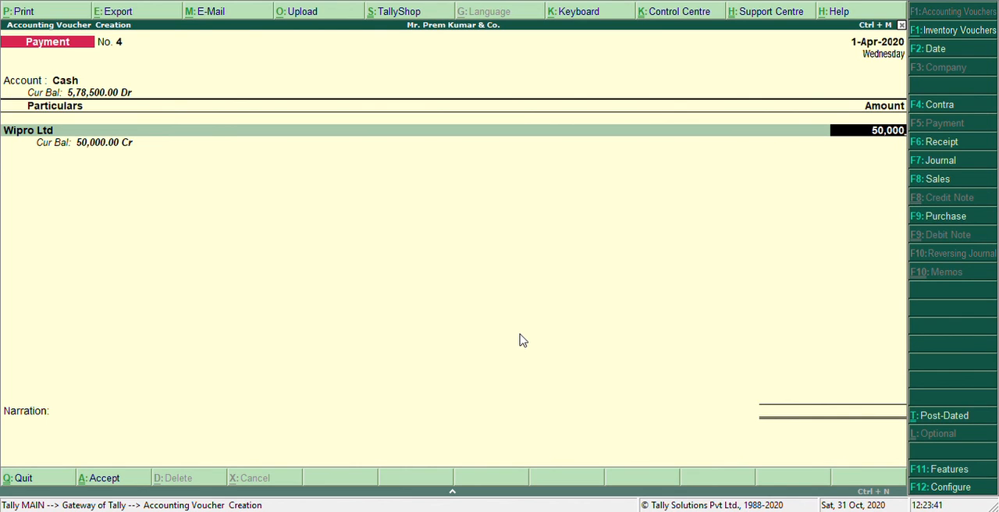
key(Return)
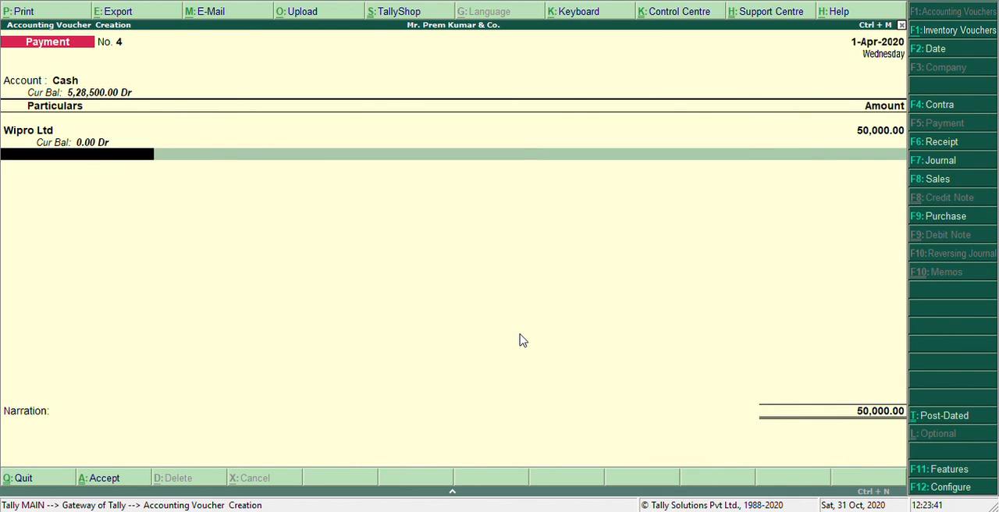
key(ctrl+a)
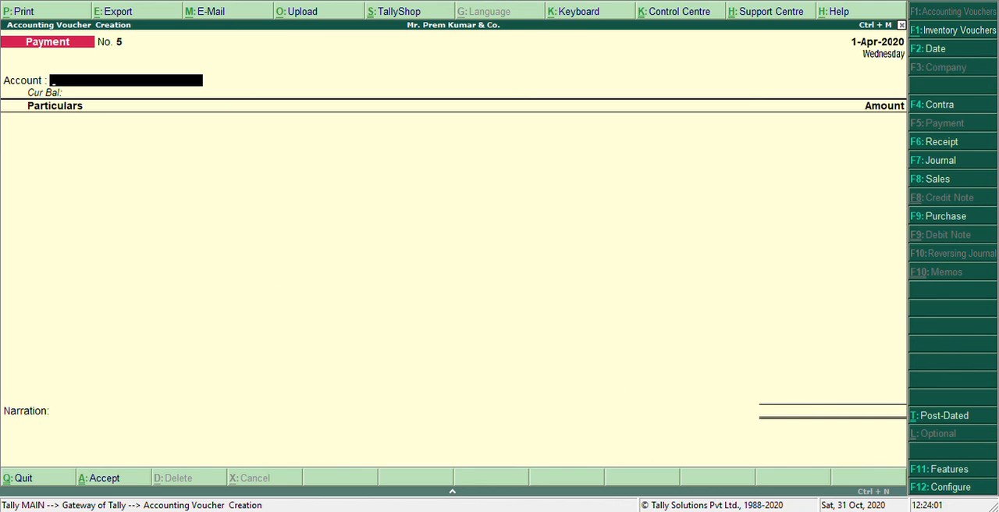
- Start a third payment voucher from the Cash account with 5,000 paid to Salaries
text(s)
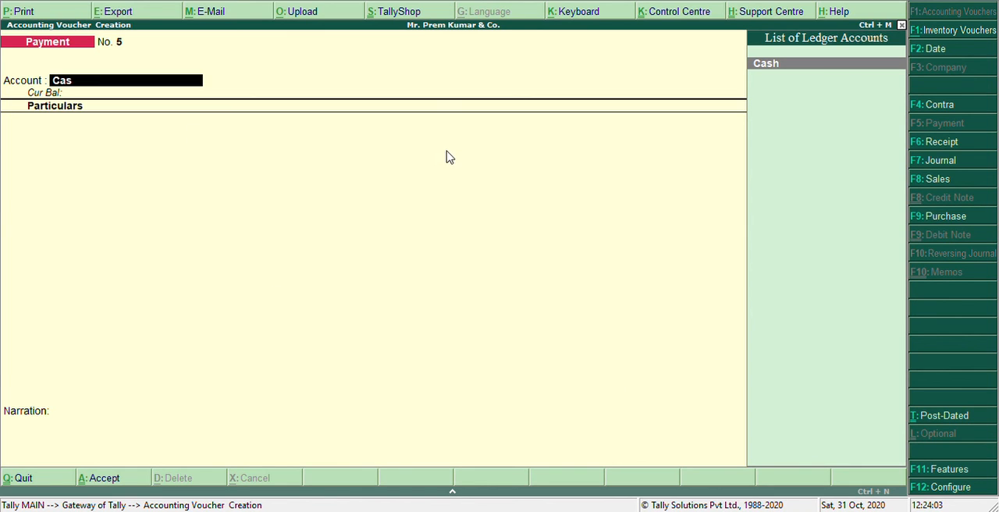
key(Return)
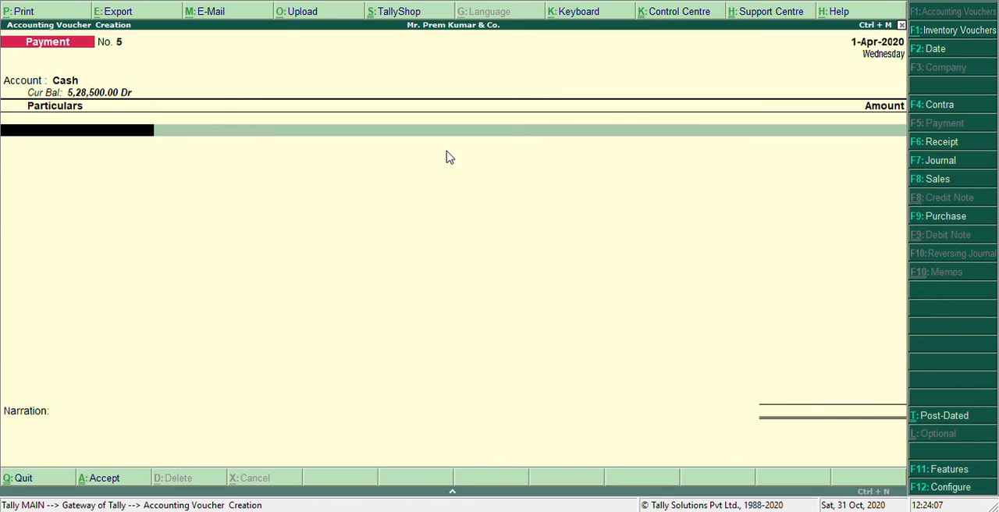
text(Sal)
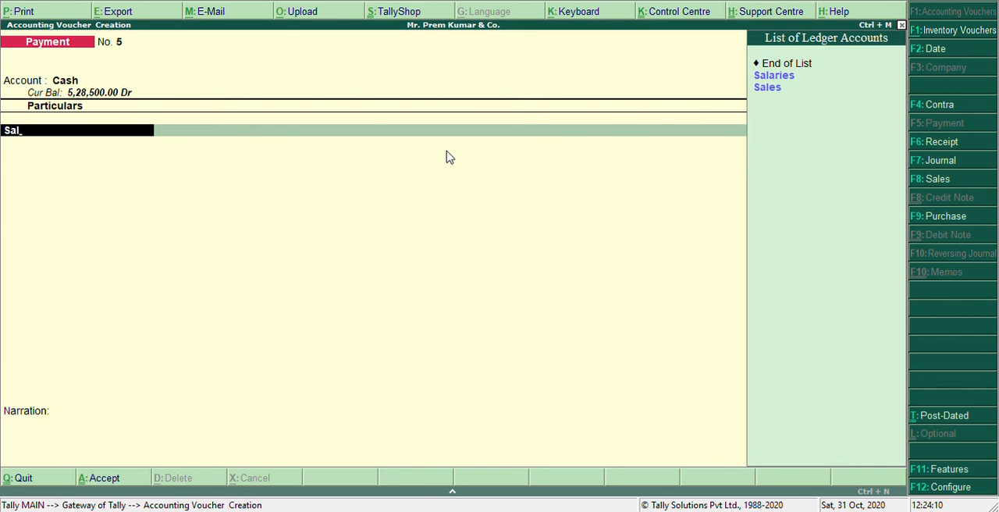
key(Down)
key(Return)
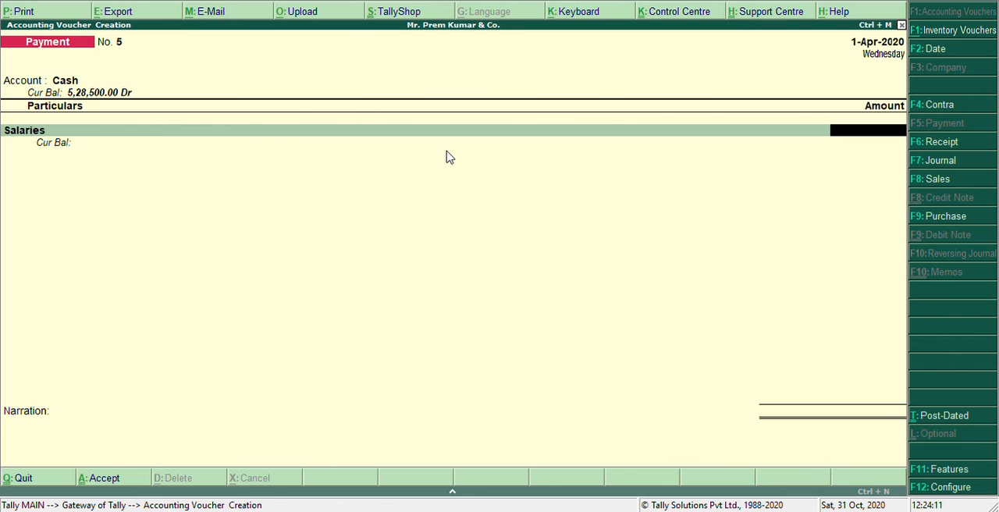
text(5,000)
key(Return)
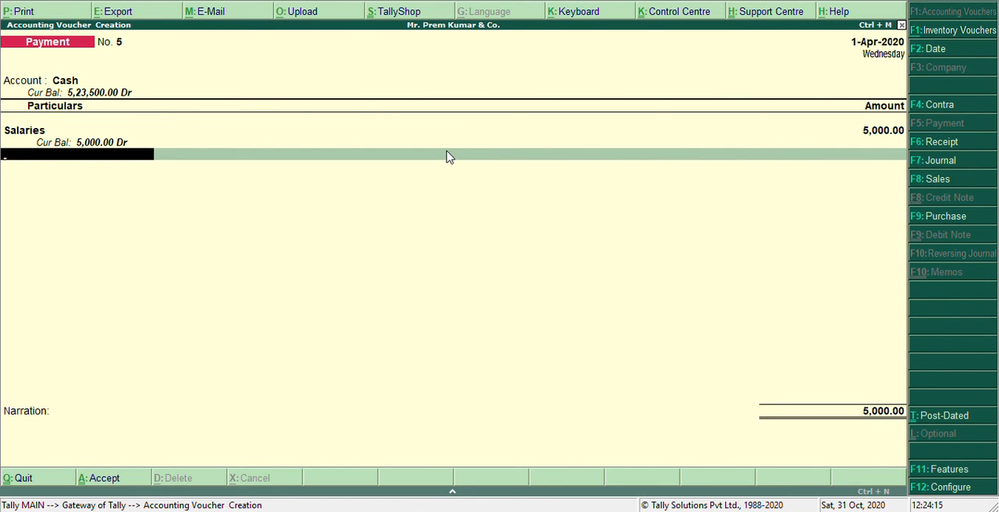
- Add a Rent line of 4,000 to the payment voucher and save it
text(Re)
key(Return)
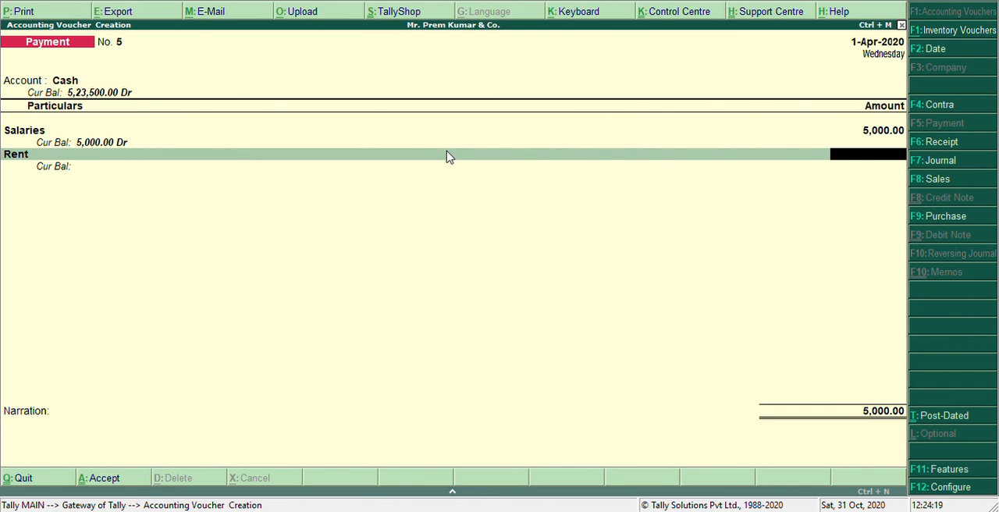
text(4,000)
key(Return)
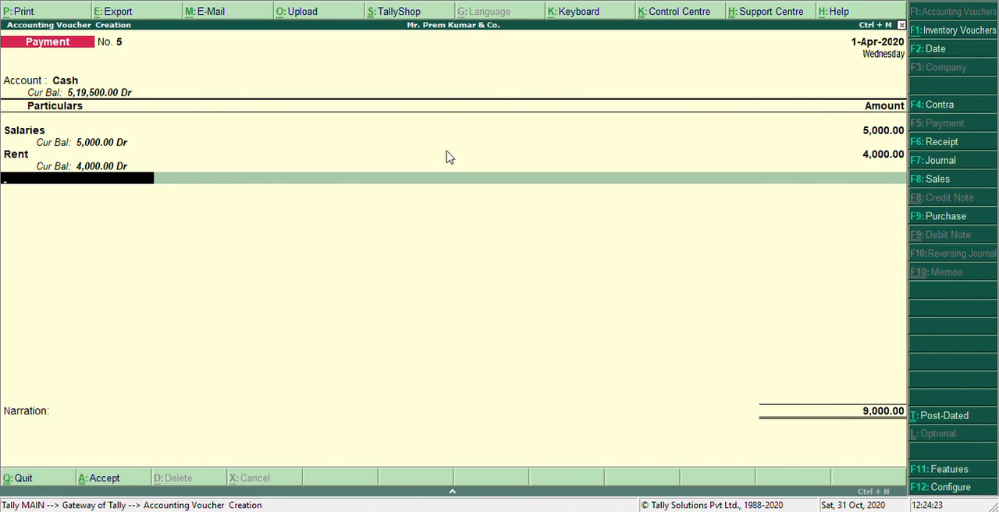
key(ctrl+a)
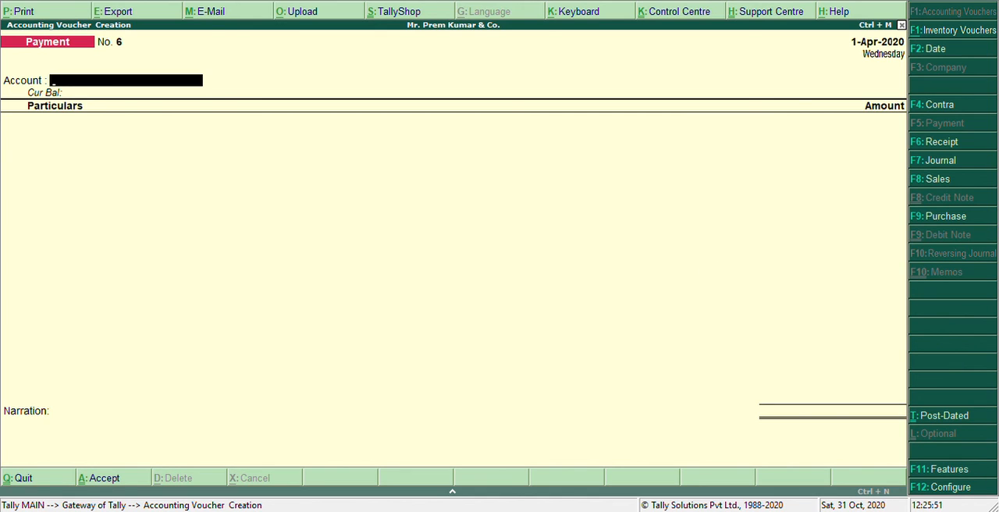
- Start a journal voucher debiting Depreciation on Computer with 4,000
click(933, 163)
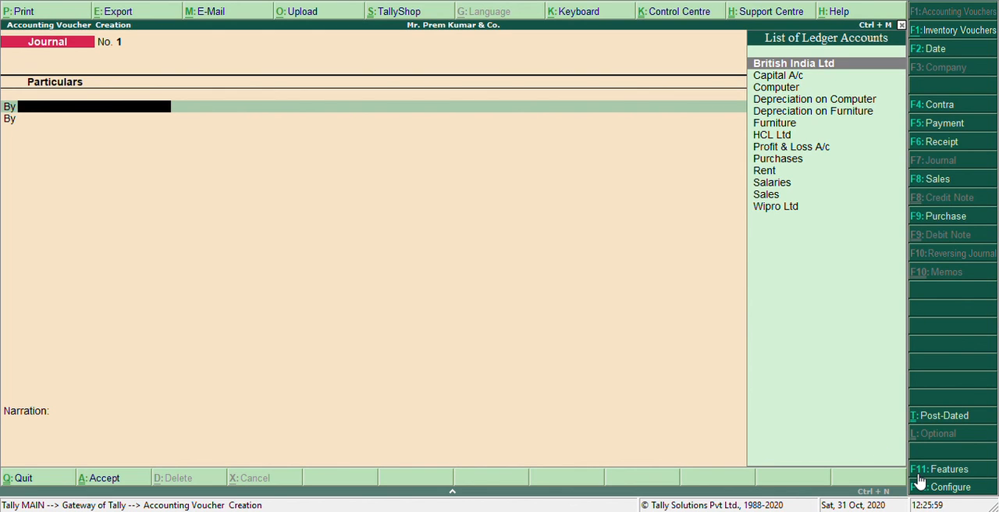
text(Dep)
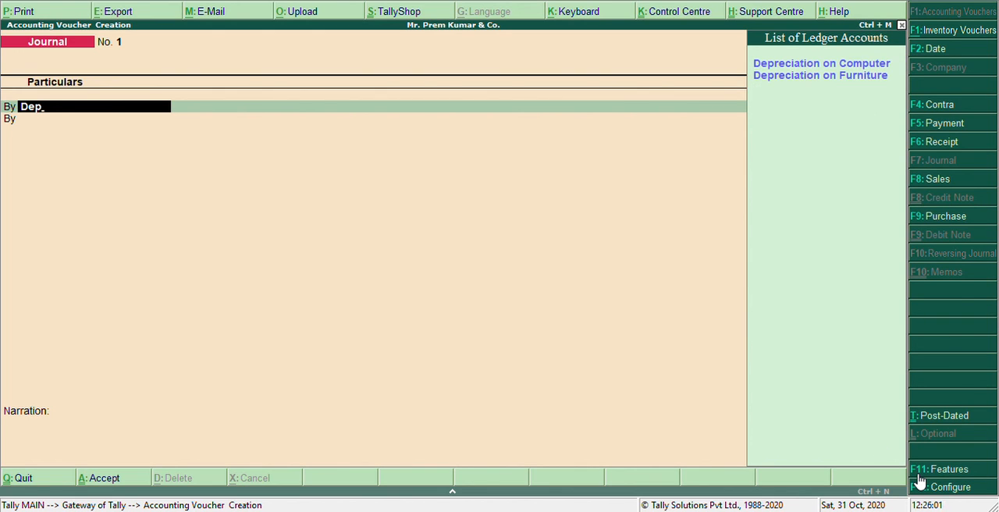
click(761, 66)
key(Return)
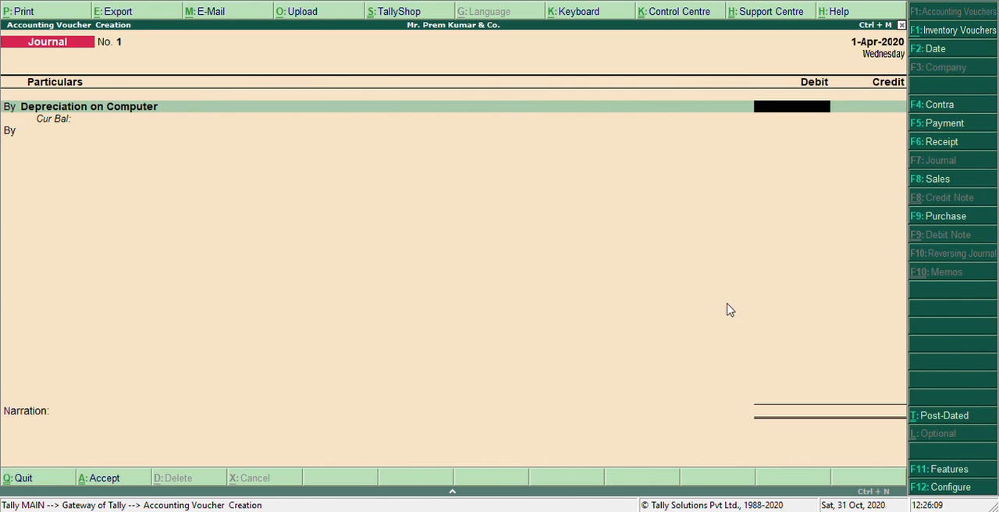
text(4)
text(000)
key(Return)
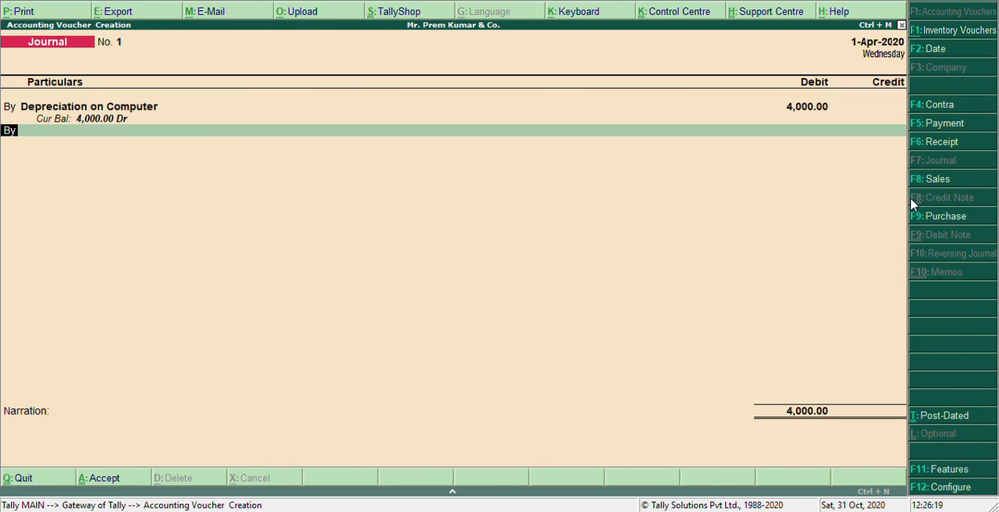
- Credit the Computer ledger with 4,000 in the journal voucher and save it
text(to)
key(Return)
text(Comp)
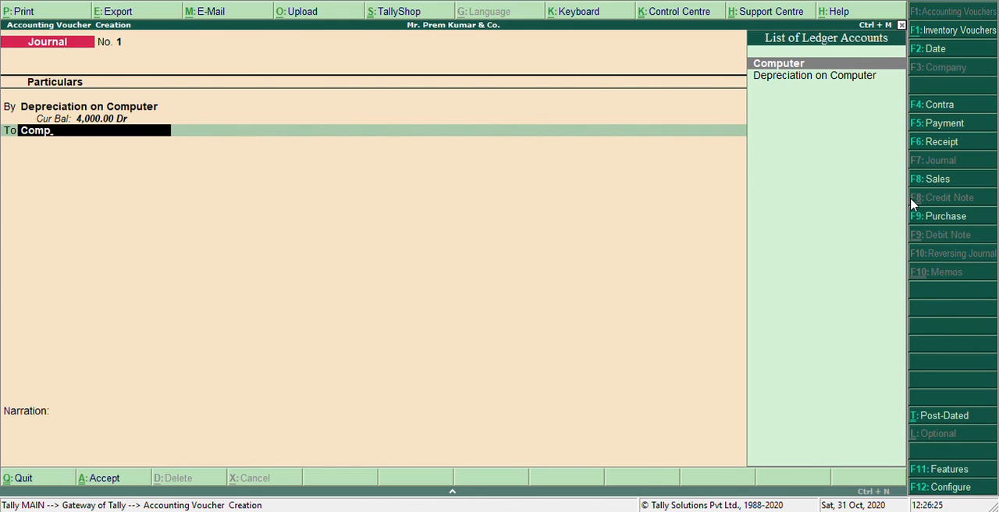
key(Return)
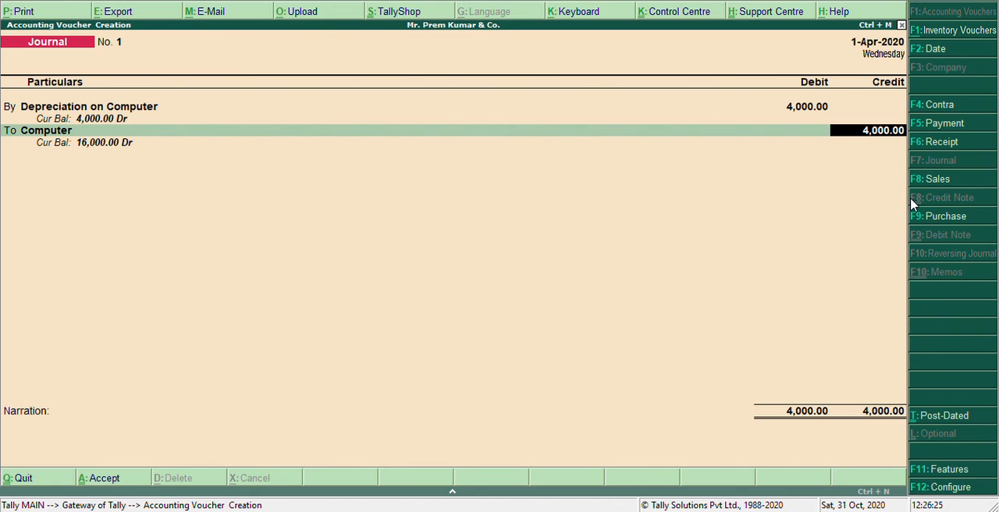
key(Return)
key(Return)
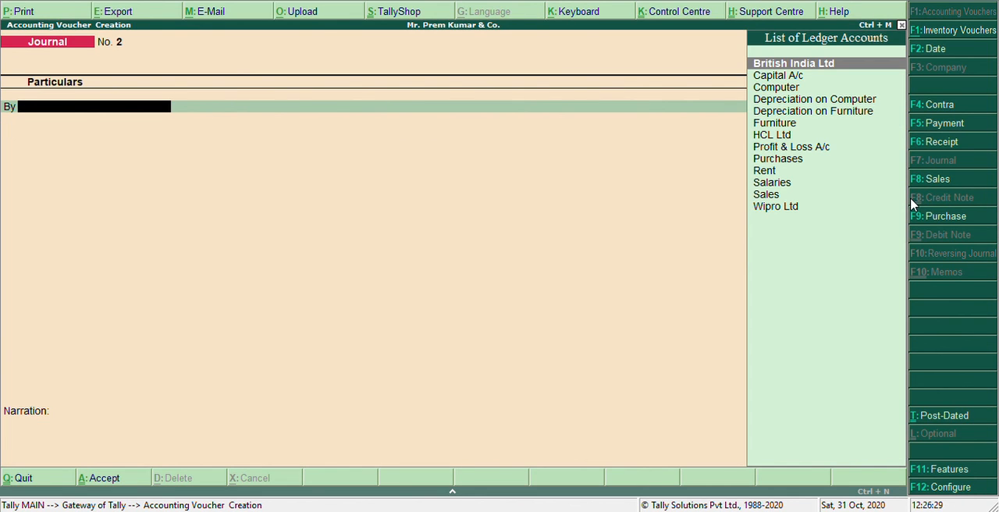
- Debit Depreciation on Furniture with 8,000 in a second journal voucher
text(De)
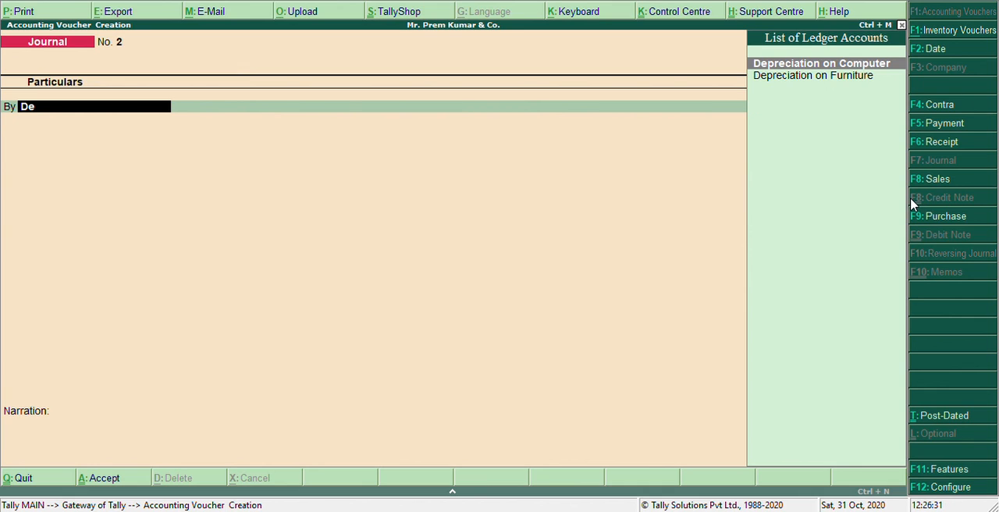
key(Down)
key(Return)
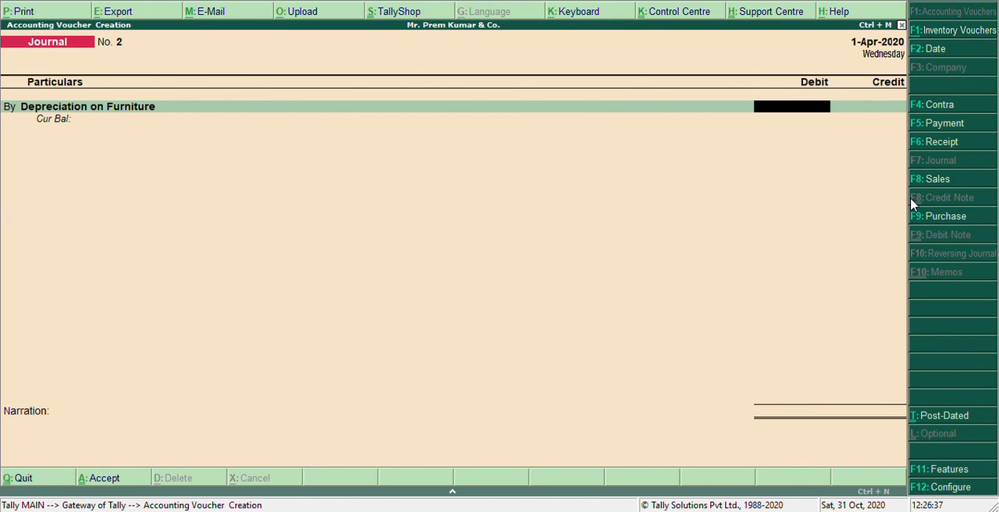
text(8000)
key(Return)
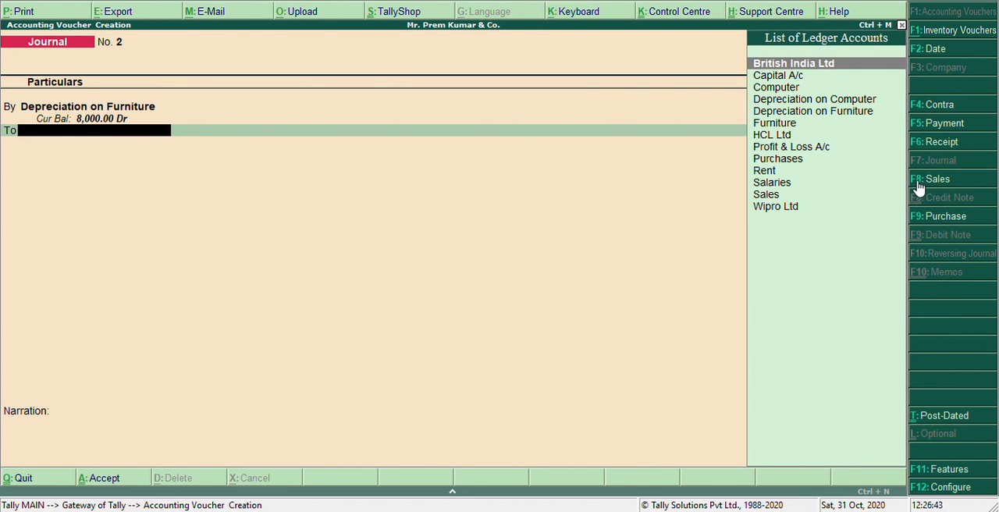
- Credit the Furniture ledger with 8,000 and save the journal voucher without a narration
text(Furn)
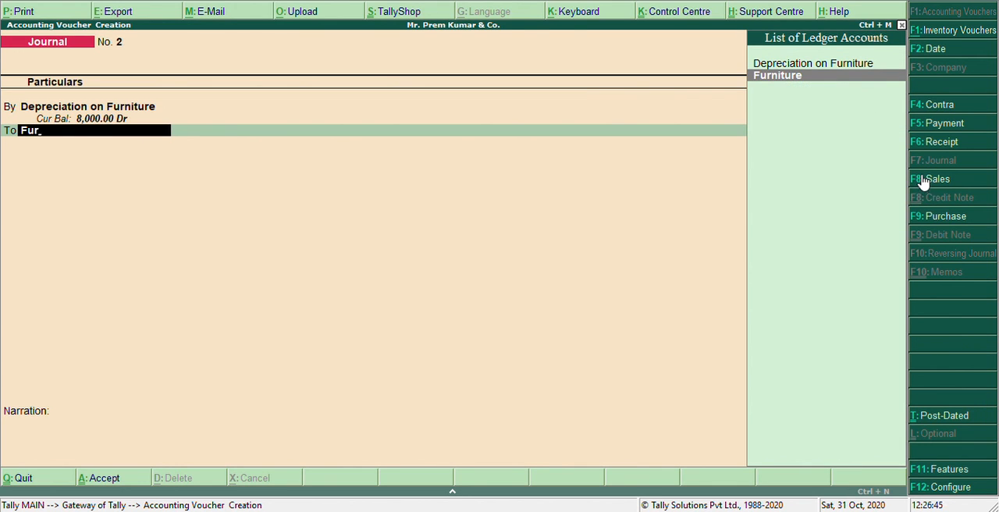
key(Return)
key(Return)
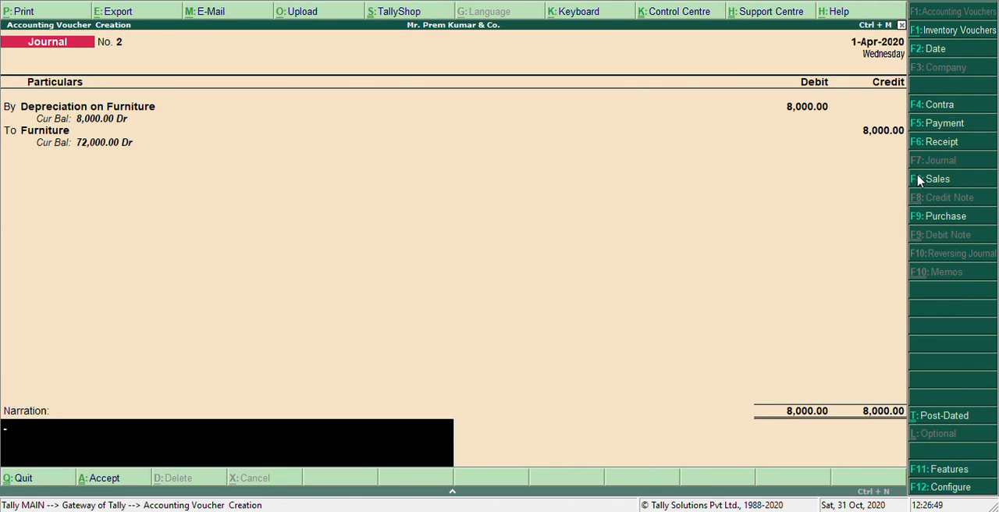
key(Return)
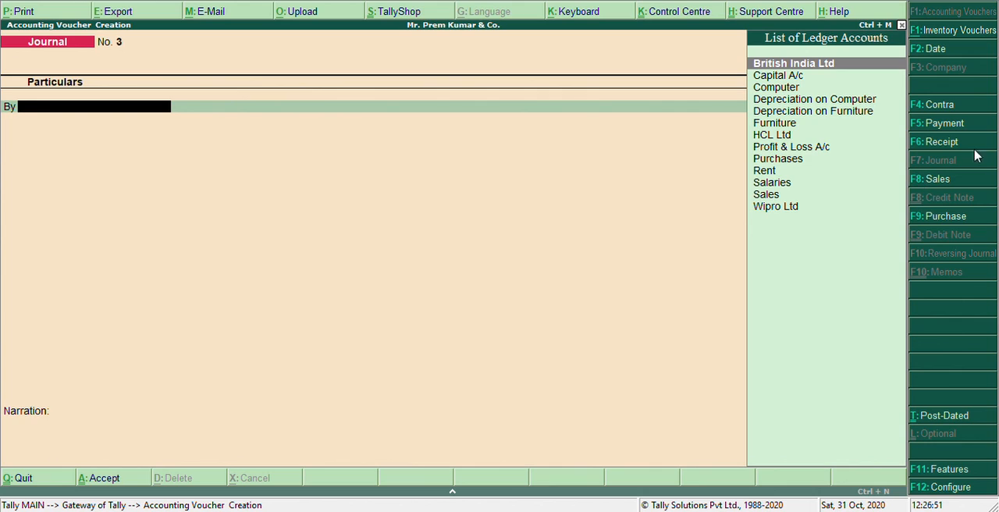